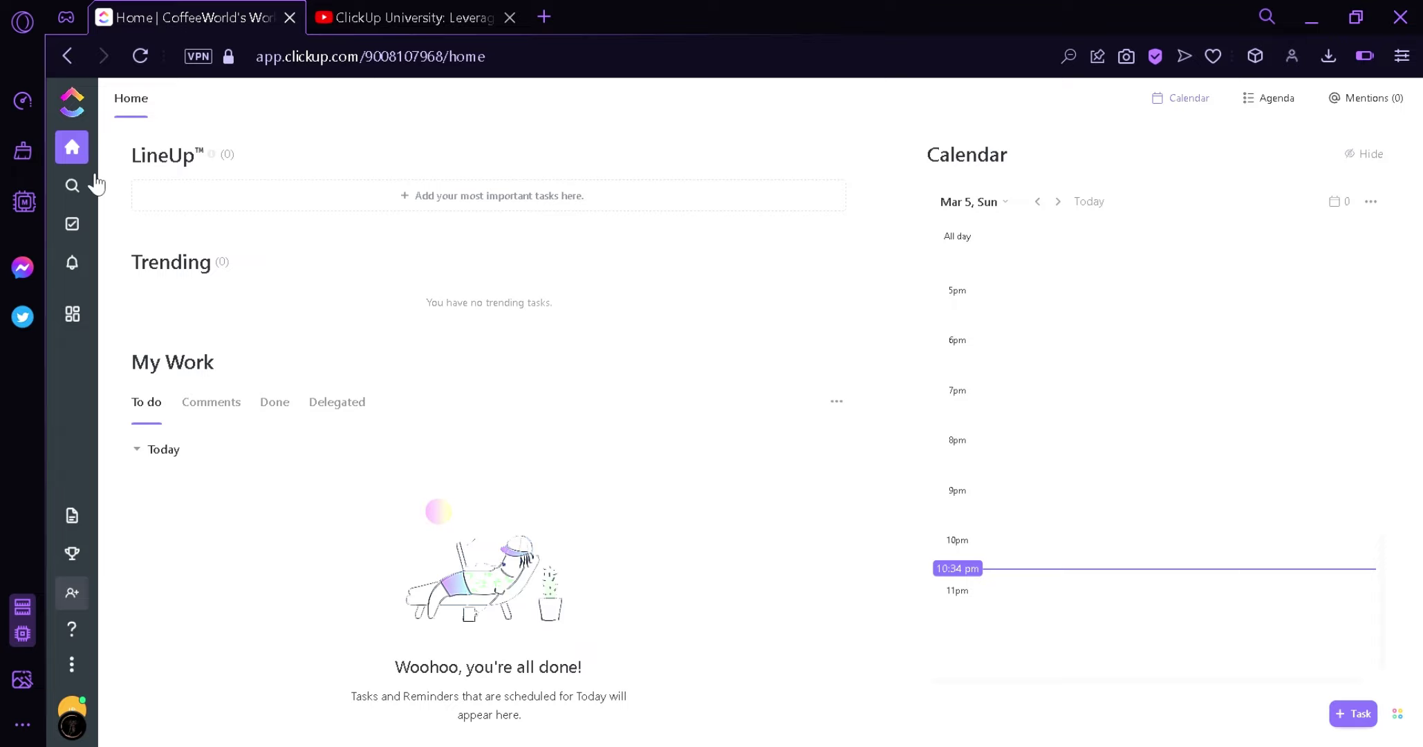
# Go from Home to the Dashboards page, which has no dashboards yet
pyautogui.click(73, 315)
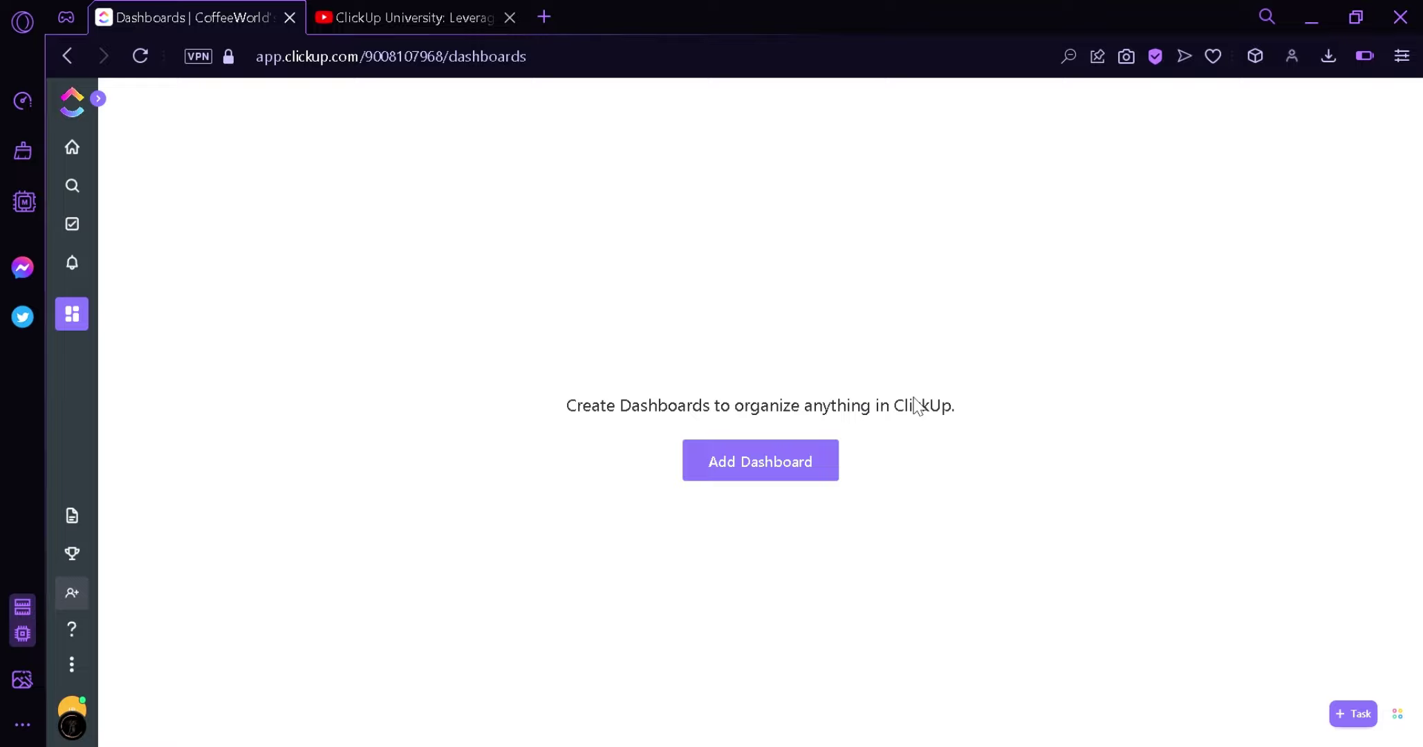
# Add a dashboard named 'Testing', replacing the mistyped 'tESTING' name
pyautogui.click(786, 477)
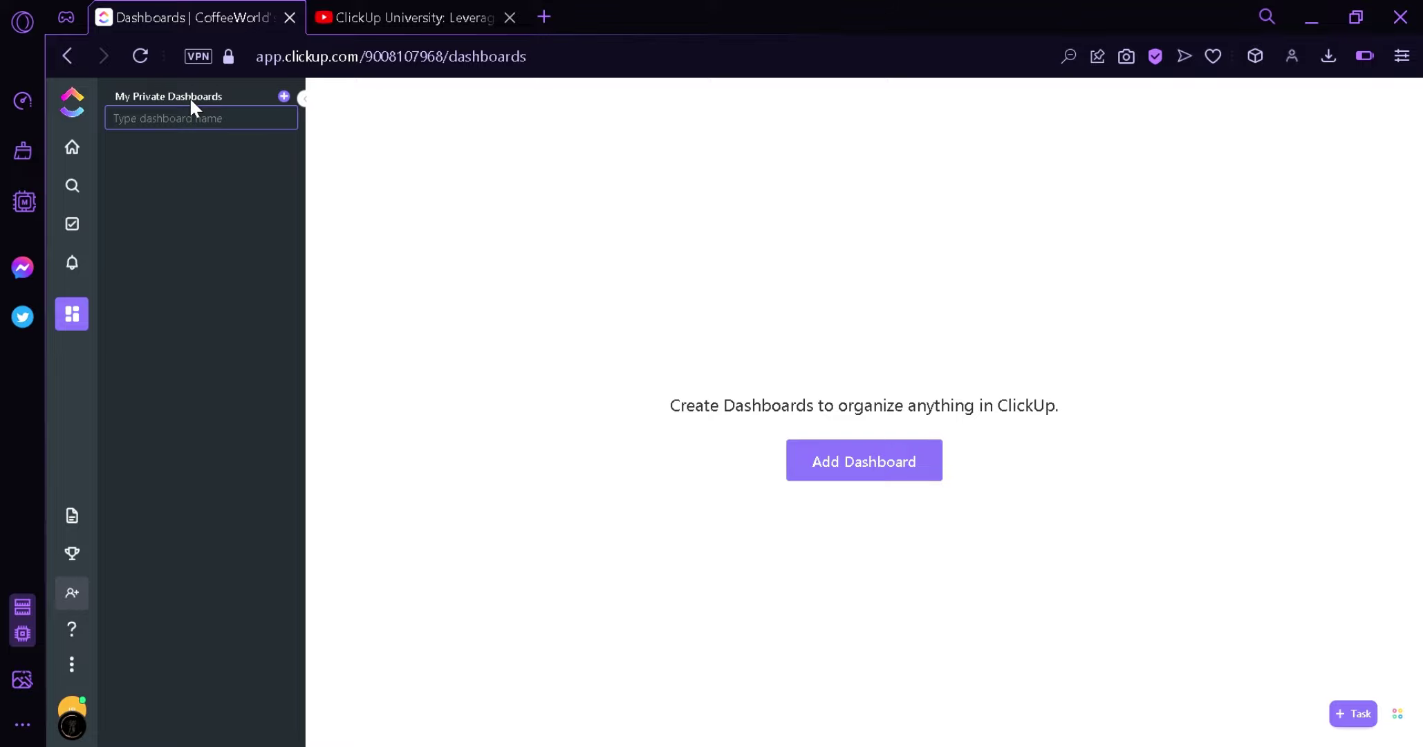
pyautogui.write('tESTING')
pyautogui.hotkey('ctrl', 'a')
pyautogui.press('BackSpace')
pyautogui.write('Testing')
pyautogui.press('Return')
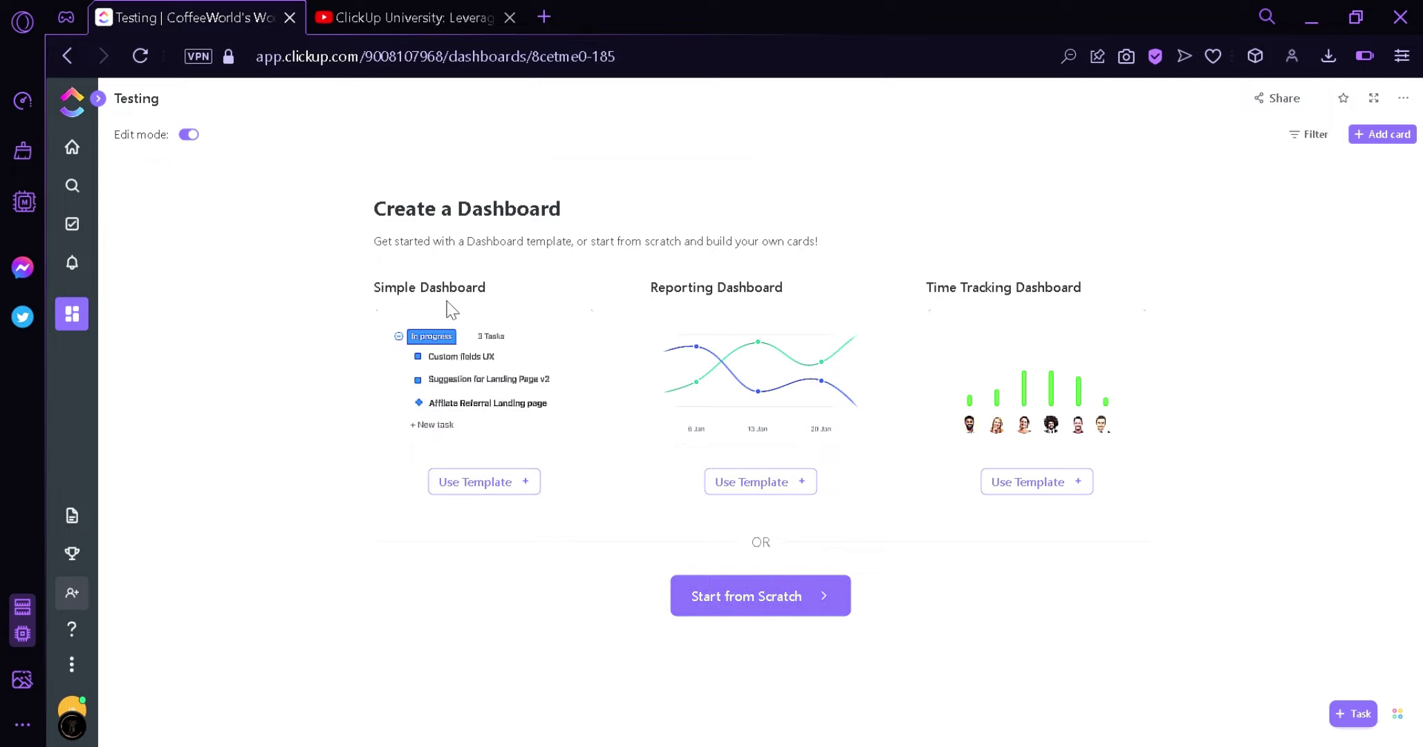
# Apply the Simple Dashboard template with the Testing space as location, leaving Space out (2 locations)
pyautogui.click(454, 486)
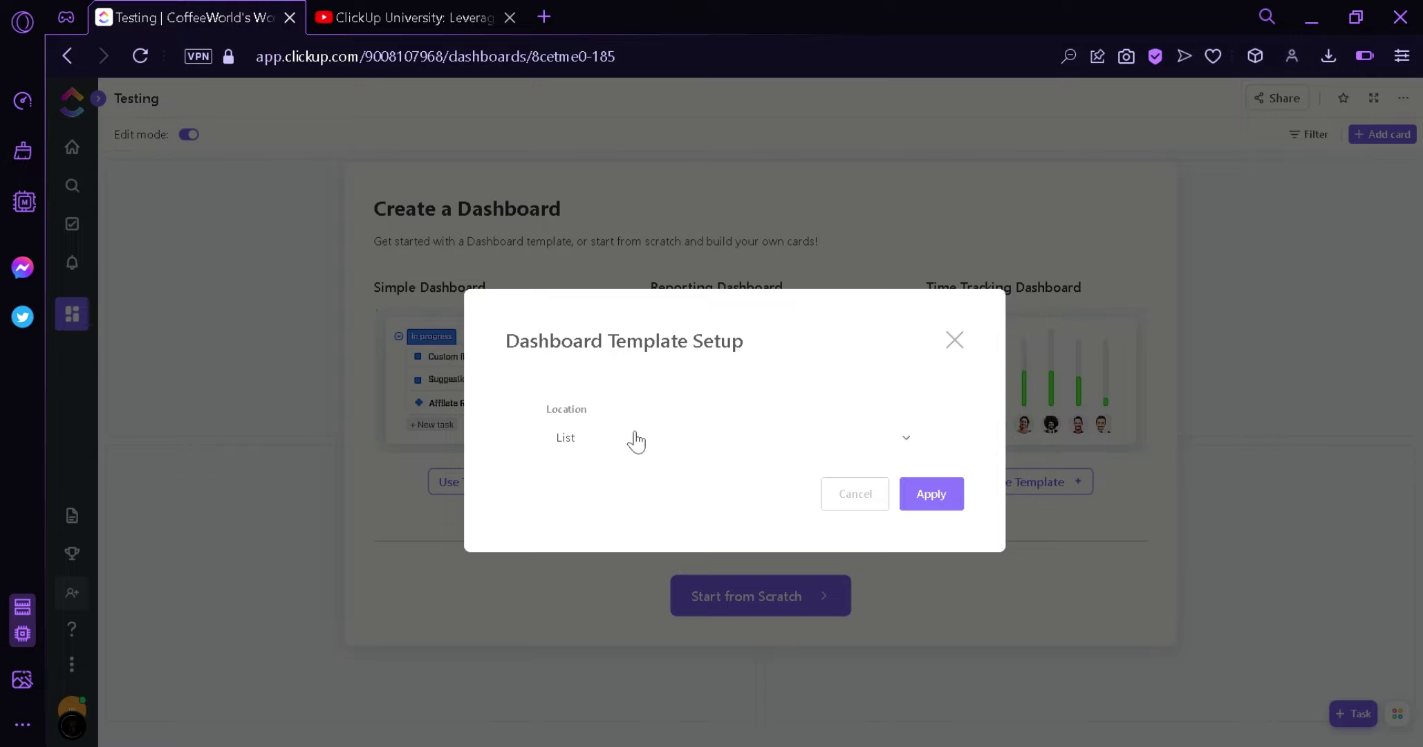
pyautogui.click(719, 438)
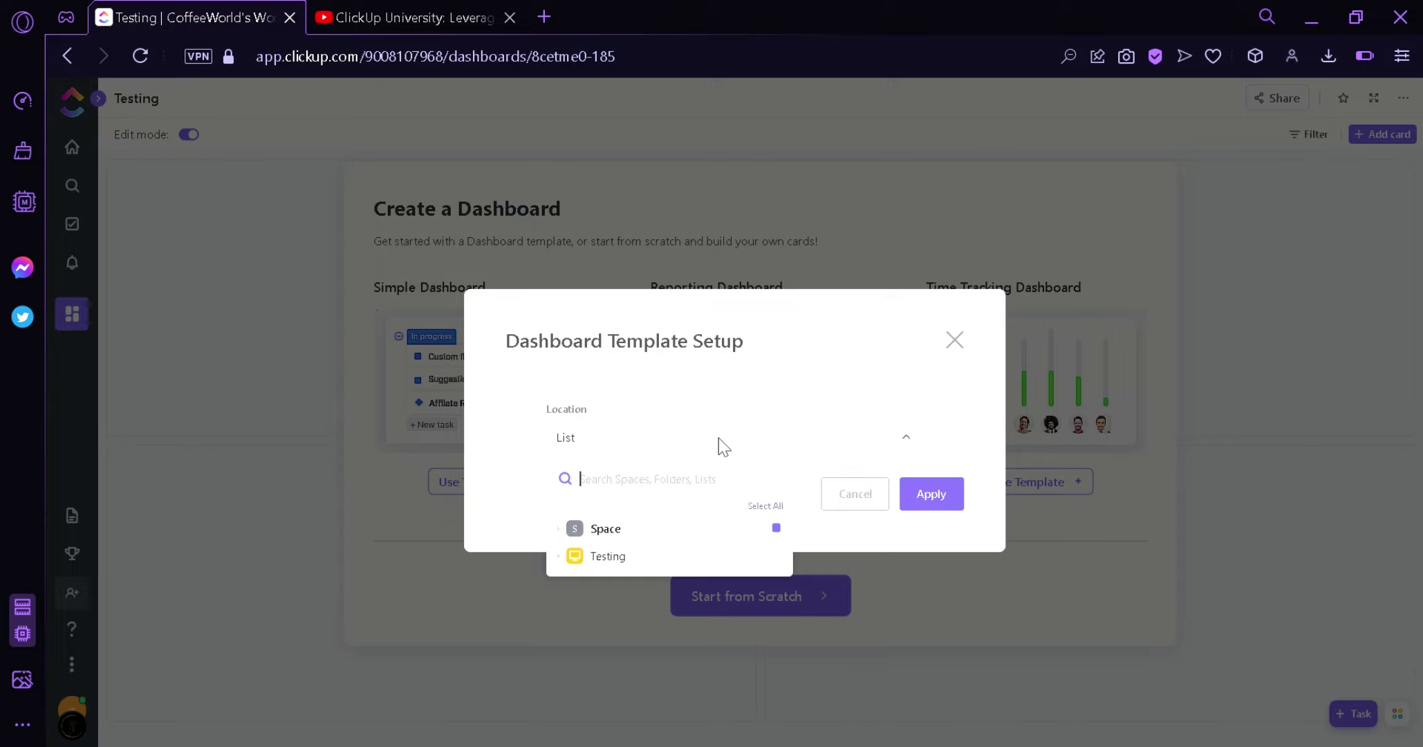
pyautogui.click(775, 556)
pyautogui.click(788, 532)
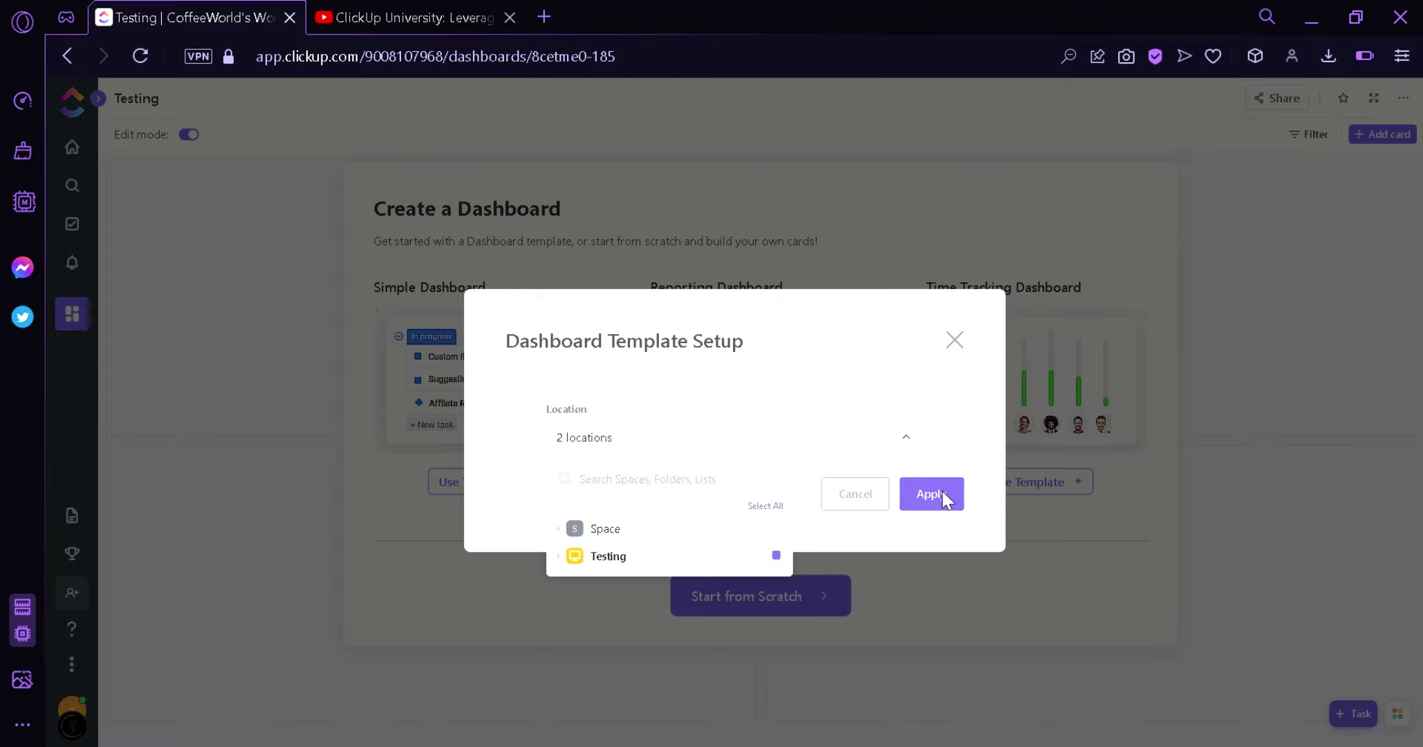
pyautogui.click(934, 514)
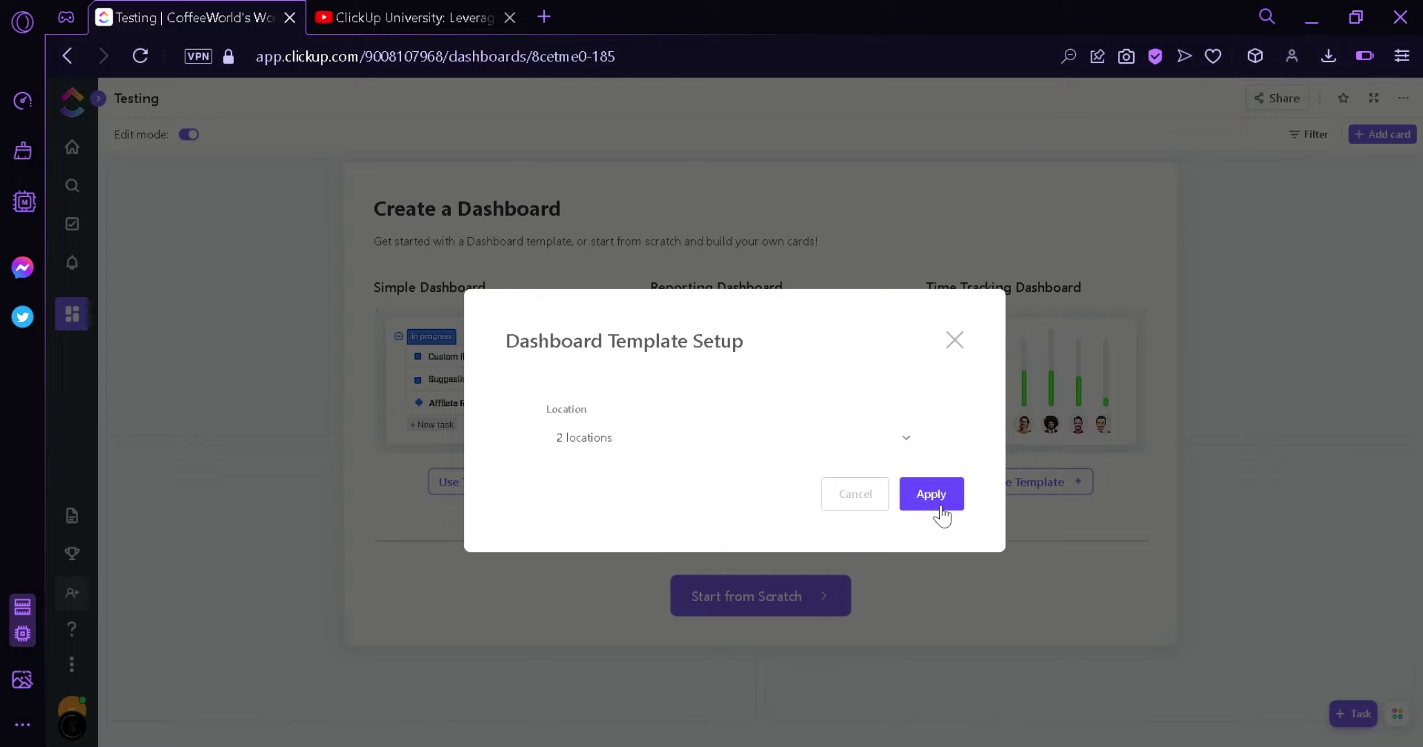
pyautogui.click(934, 506)
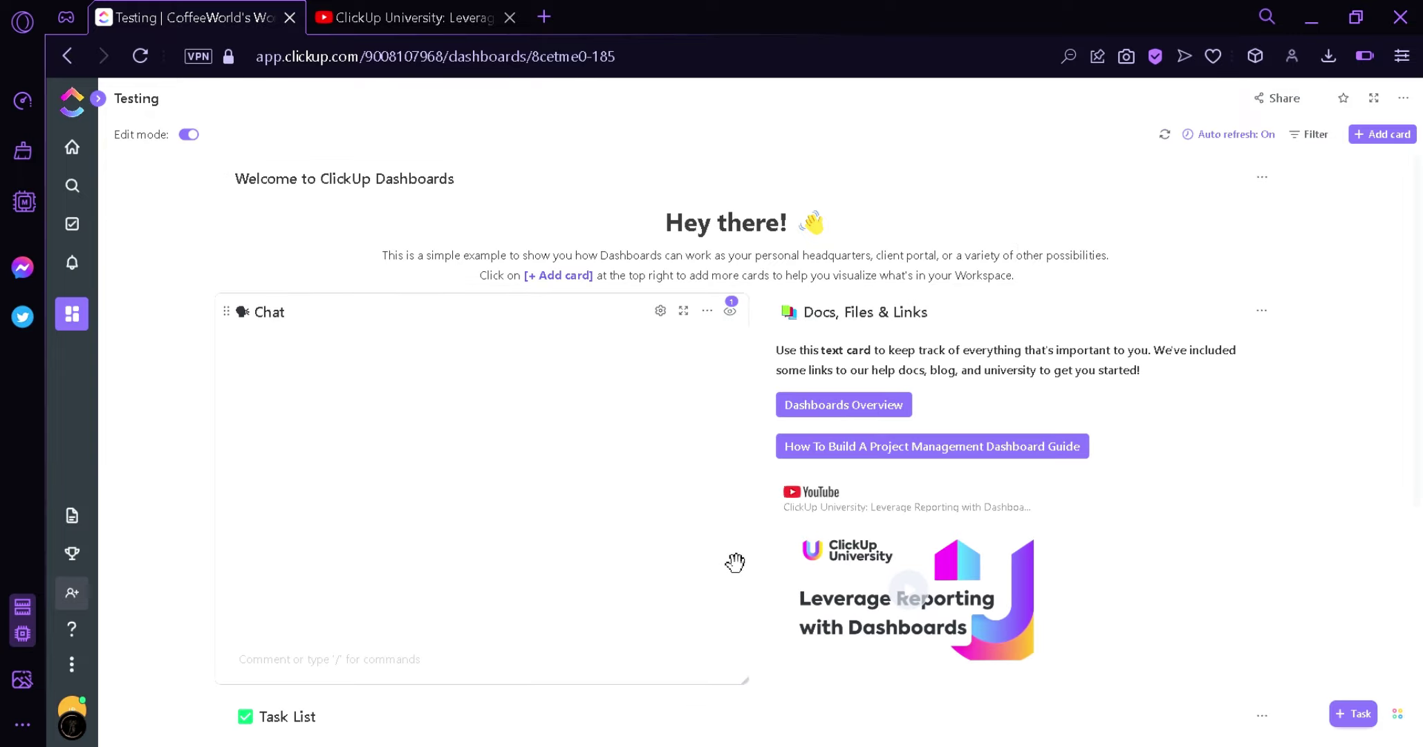
# Start writing a comment in the Chat card
pyautogui.scroll(-1, 1172, 374)
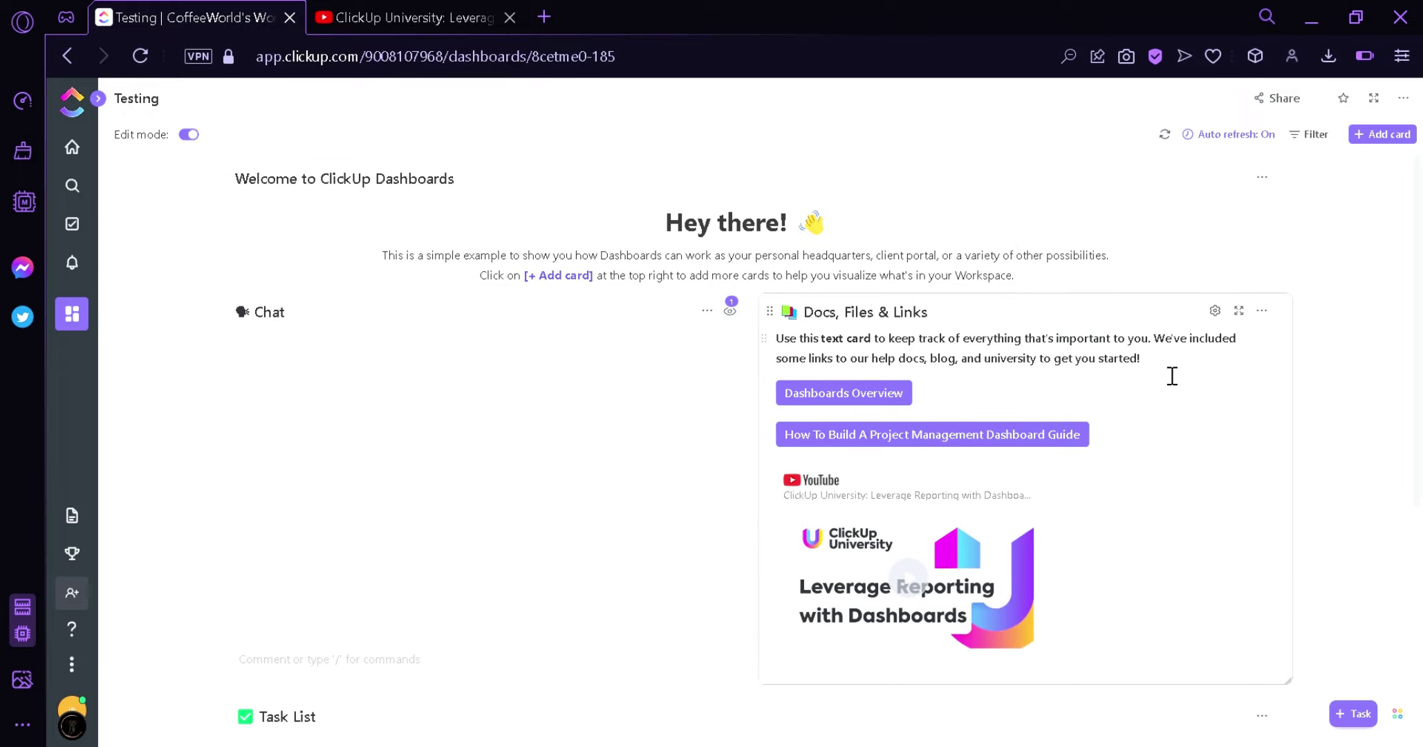
pyautogui.scroll(-5, 1356, 403)
pyautogui.scroll(5, 1354, 408)
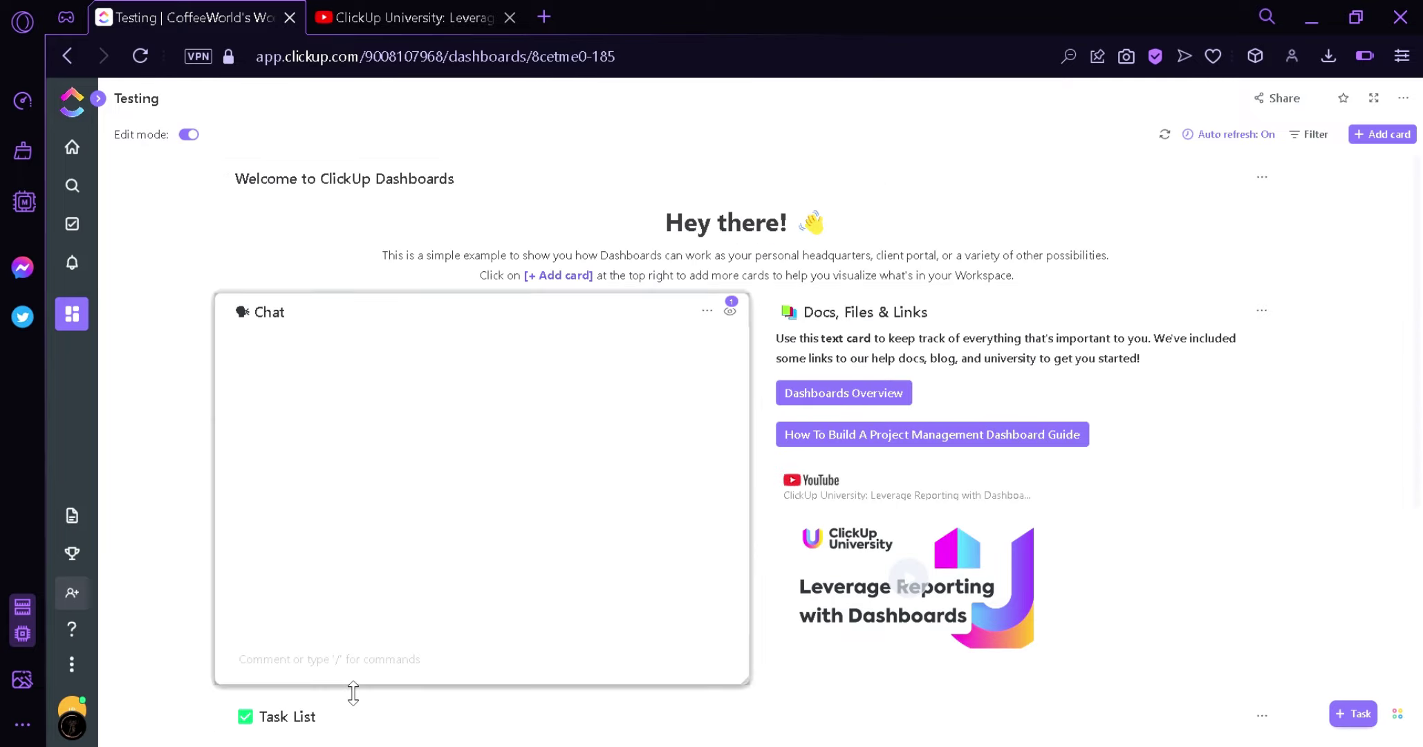
pyautogui.click(401, 657)
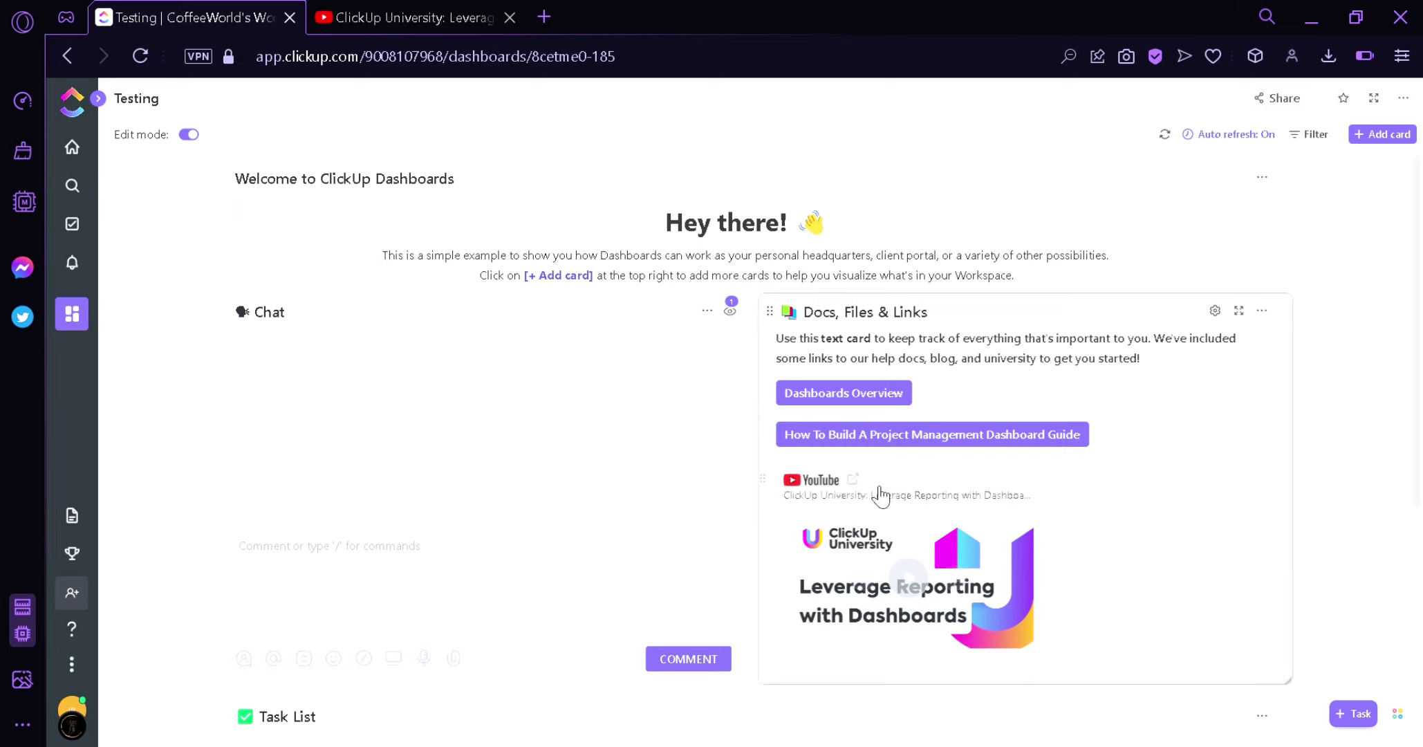
# Play and pause the embedded YouTube video, then resize its player by dragging the corner
pyautogui.scroll(-4, 880, 601)
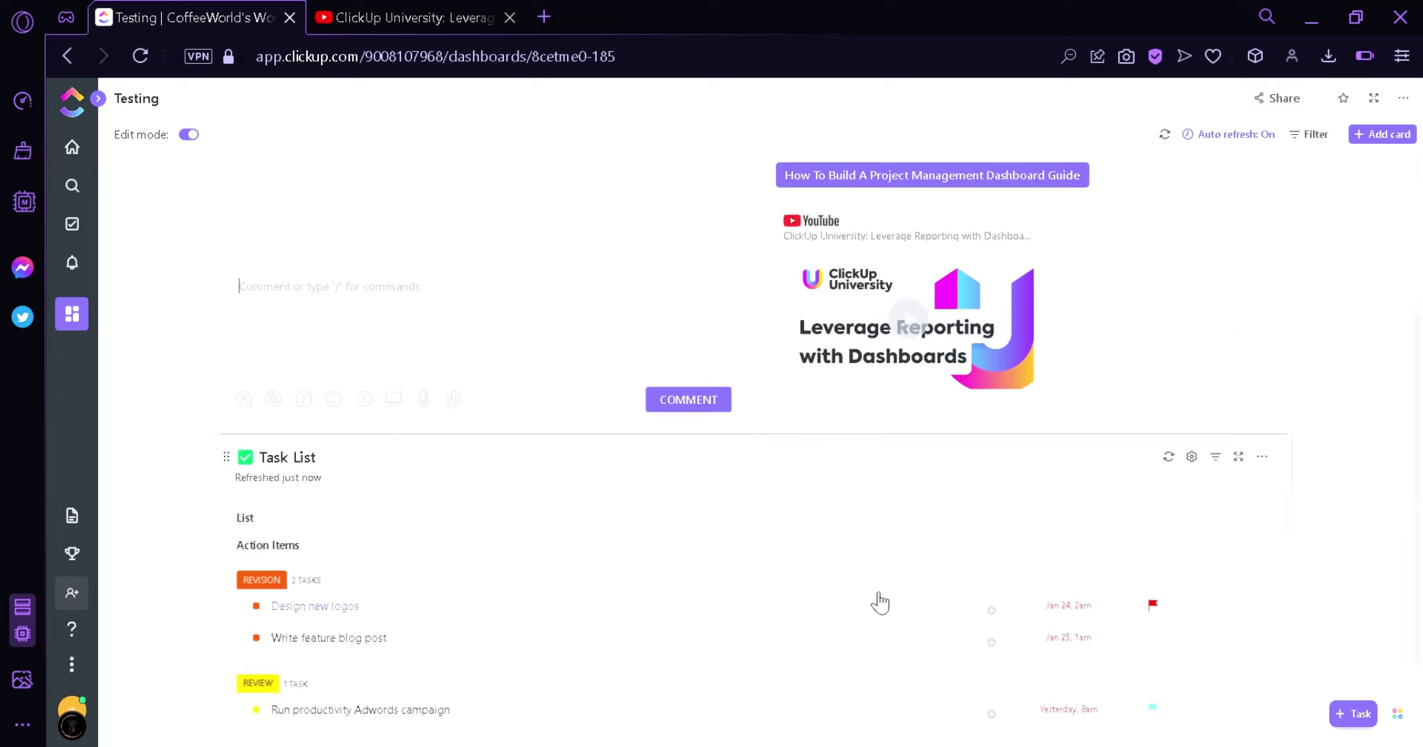
pyautogui.click(913, 325)
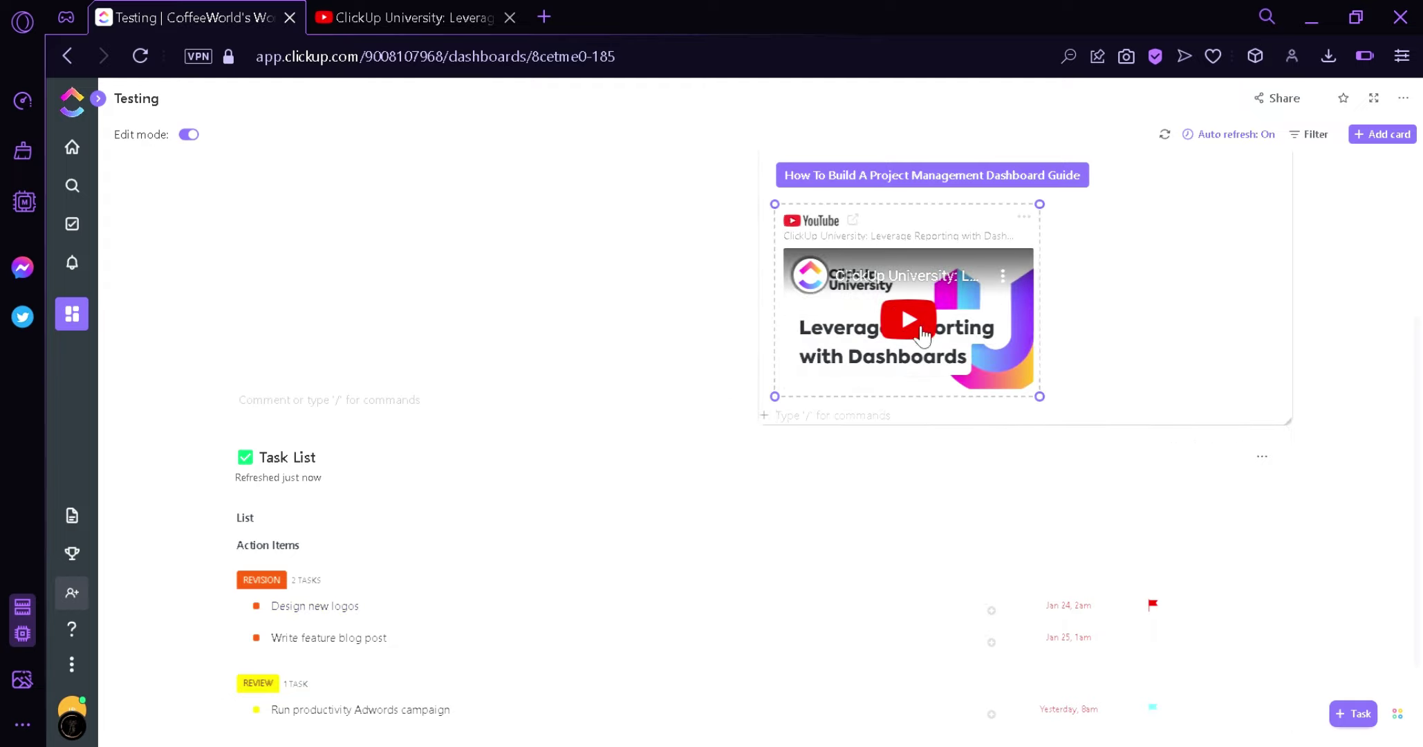
pyautogui.click(919, 329)
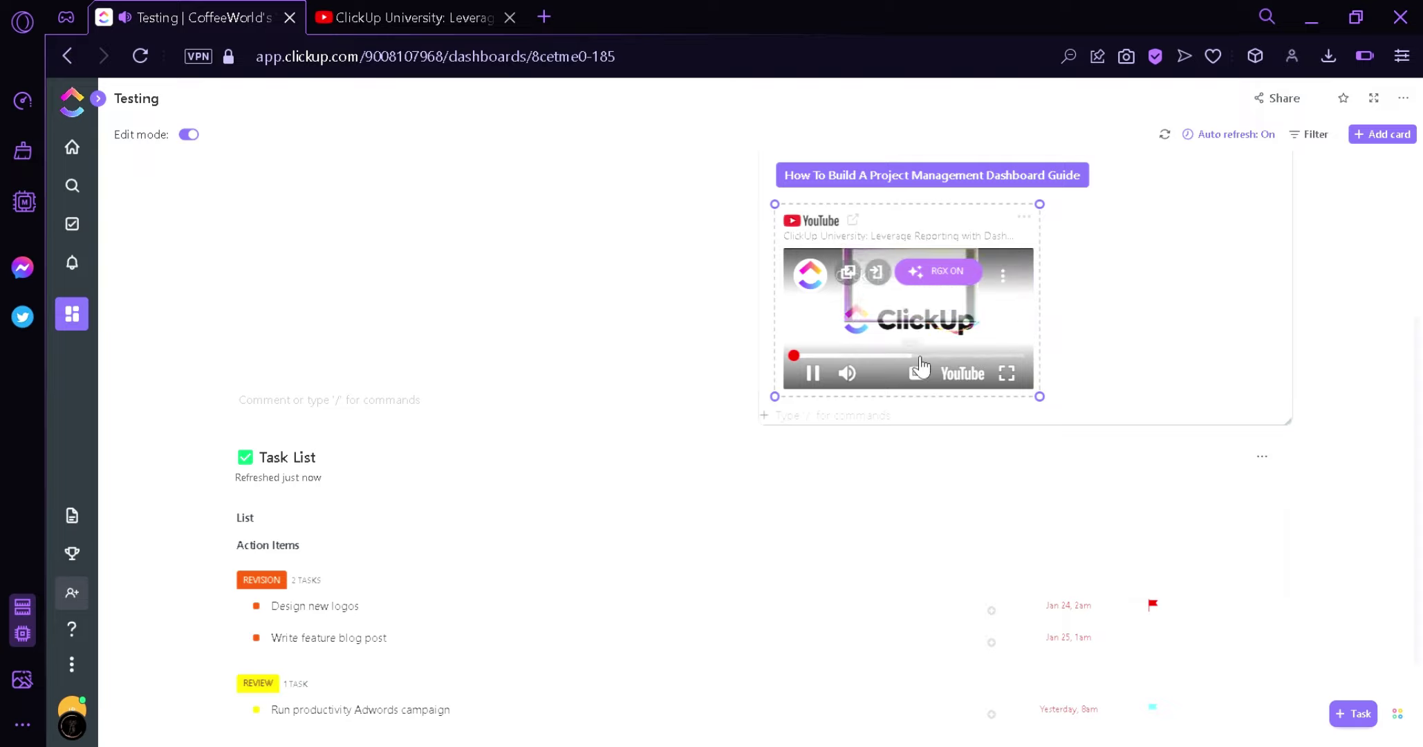
pyautogui.click(858, 328)
pyautogui.moveTo(1040, 397); pyautogui.dragTo(1118, 416)
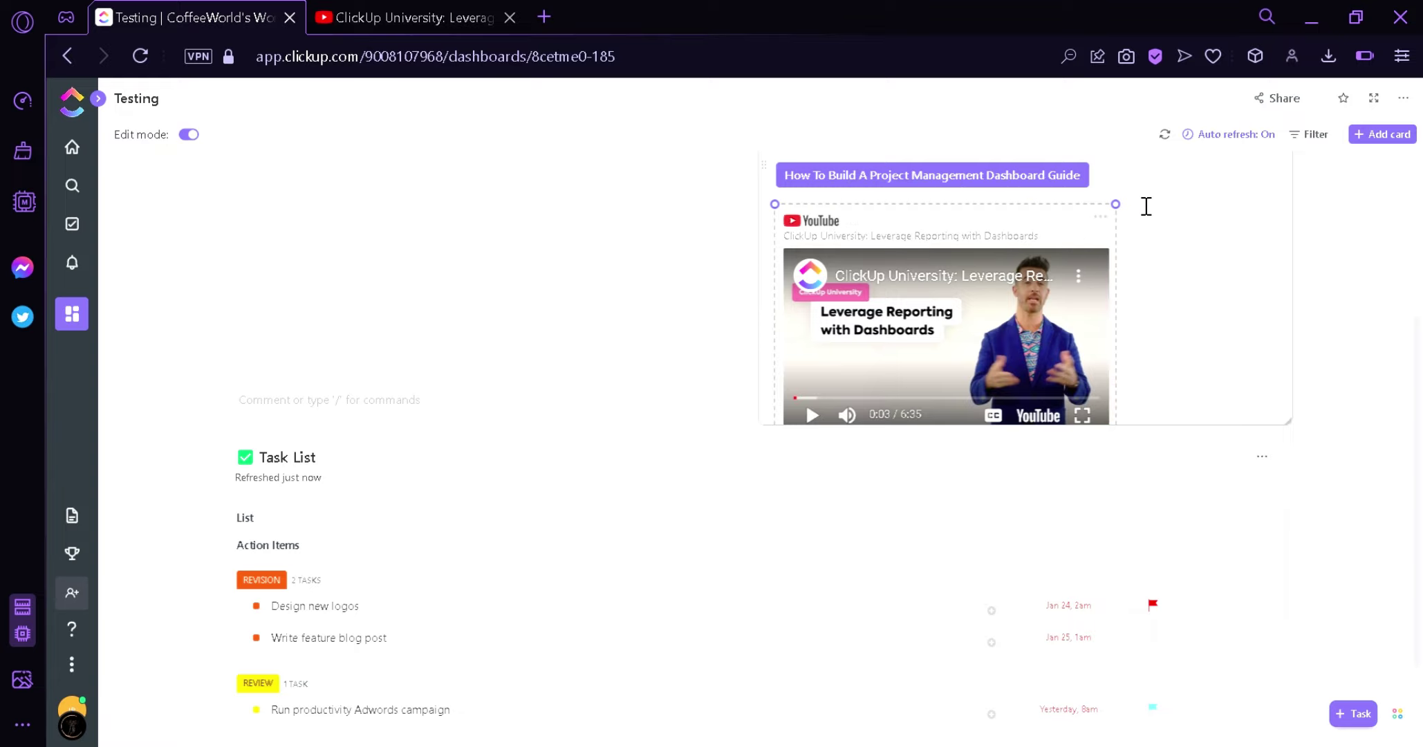
pyautogui.moveTo(1118, 209); pyautogui.dragTo(1089, 235)
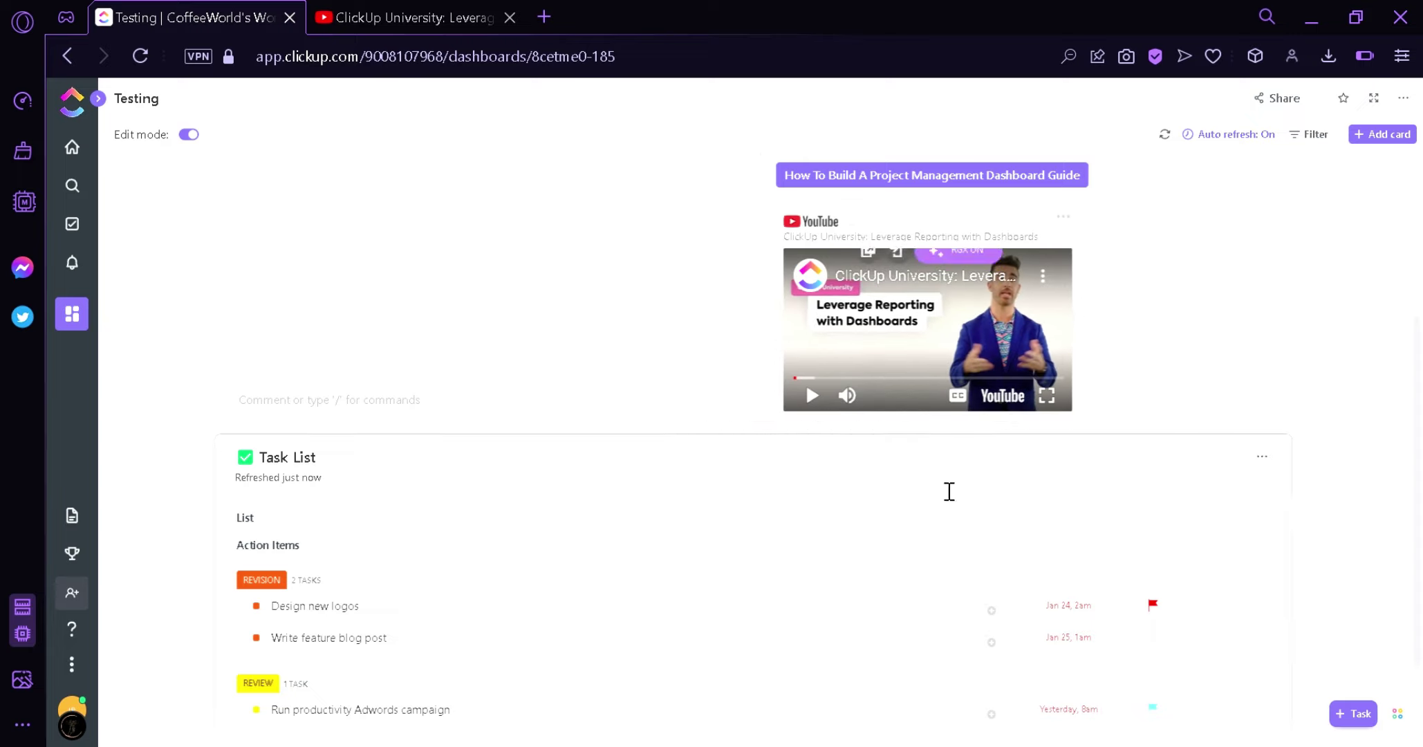
pyautogui.scroll(-5, 917, 585)
pyautogui.scroll(5, 906, 586)
pyautogui.scroll(-2, 1359, 396)
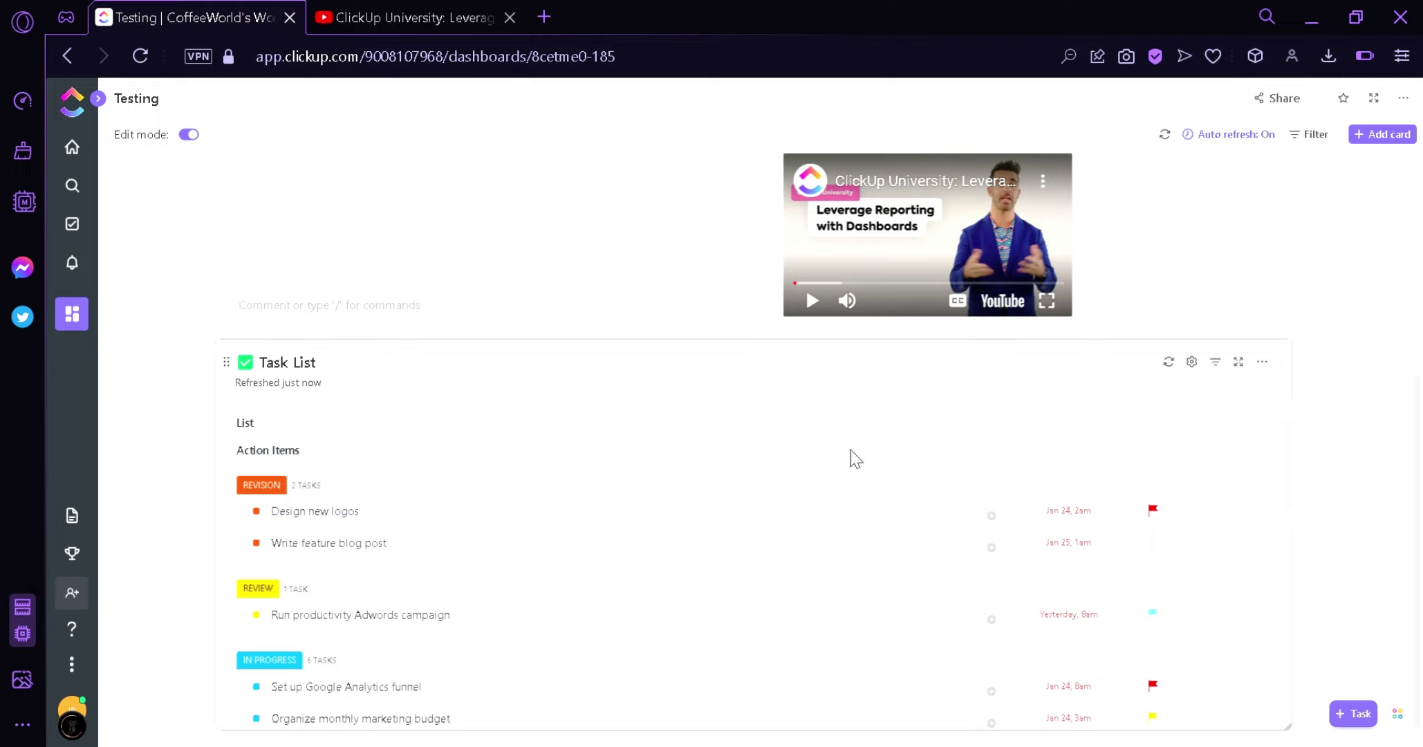
pyautogui.scroll(-5, 460, 559)
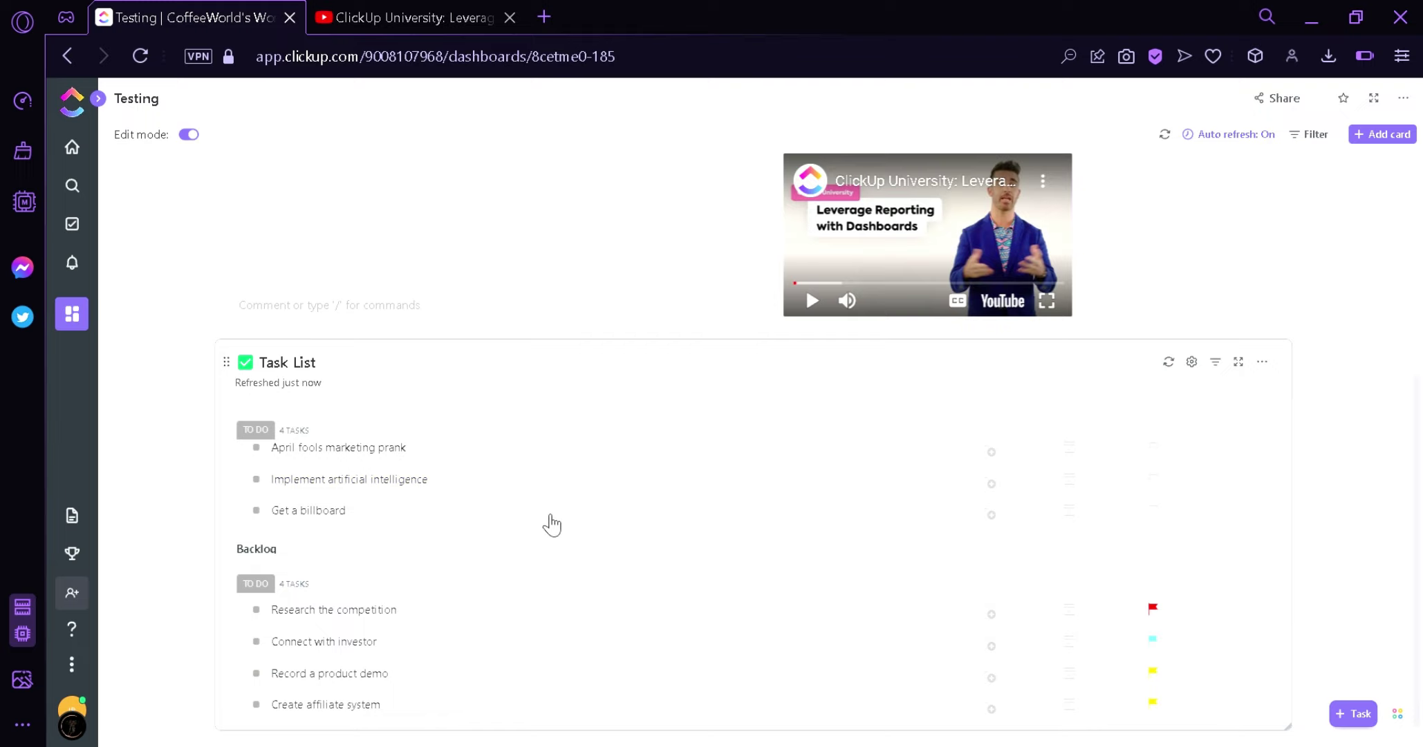
pyautogui.scroll(5, 526, 536)
pyautogui.scroll(5, 1151, 308)
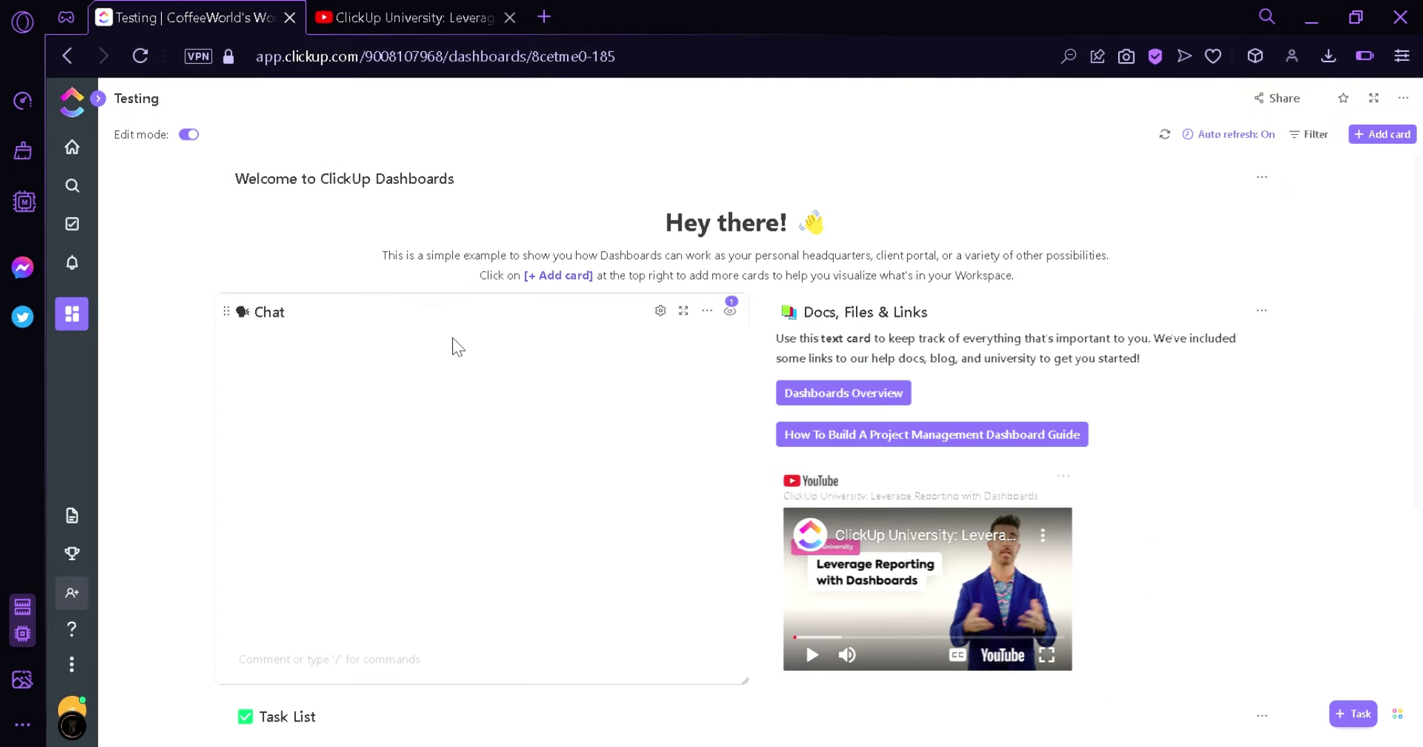
# Delete the template-filled Testing dashboard from the dashboard options
pyautogui.click(779, 294)
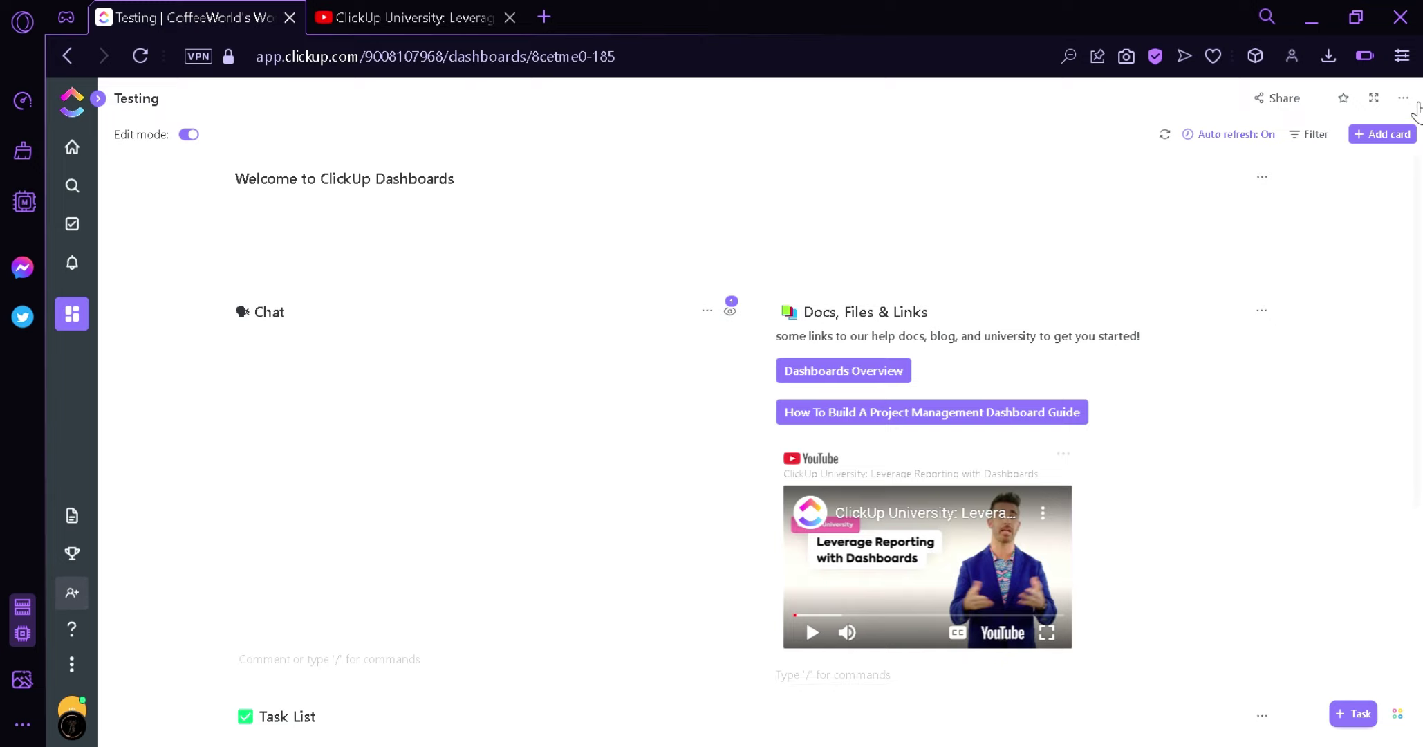
pyautogui.click(1404, 99)
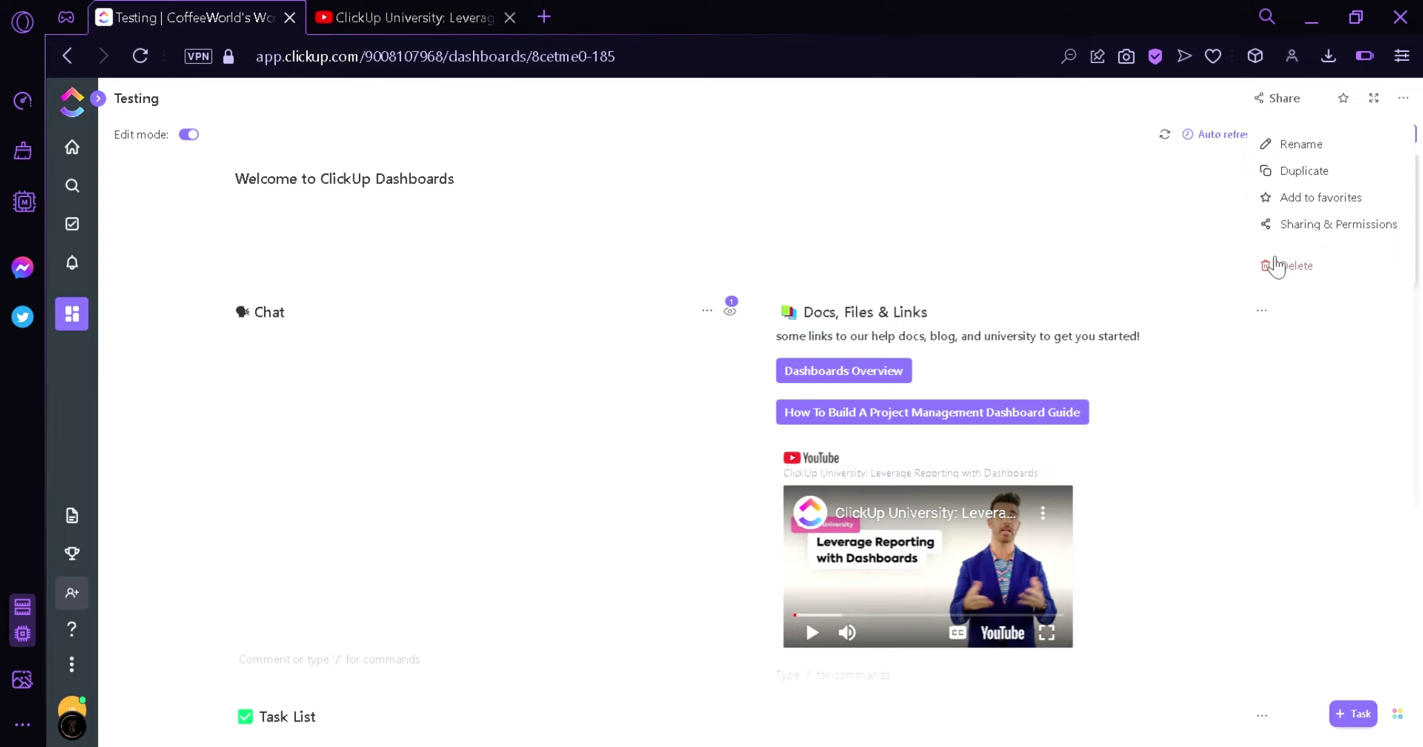
pyautogui.click(1288, 267)
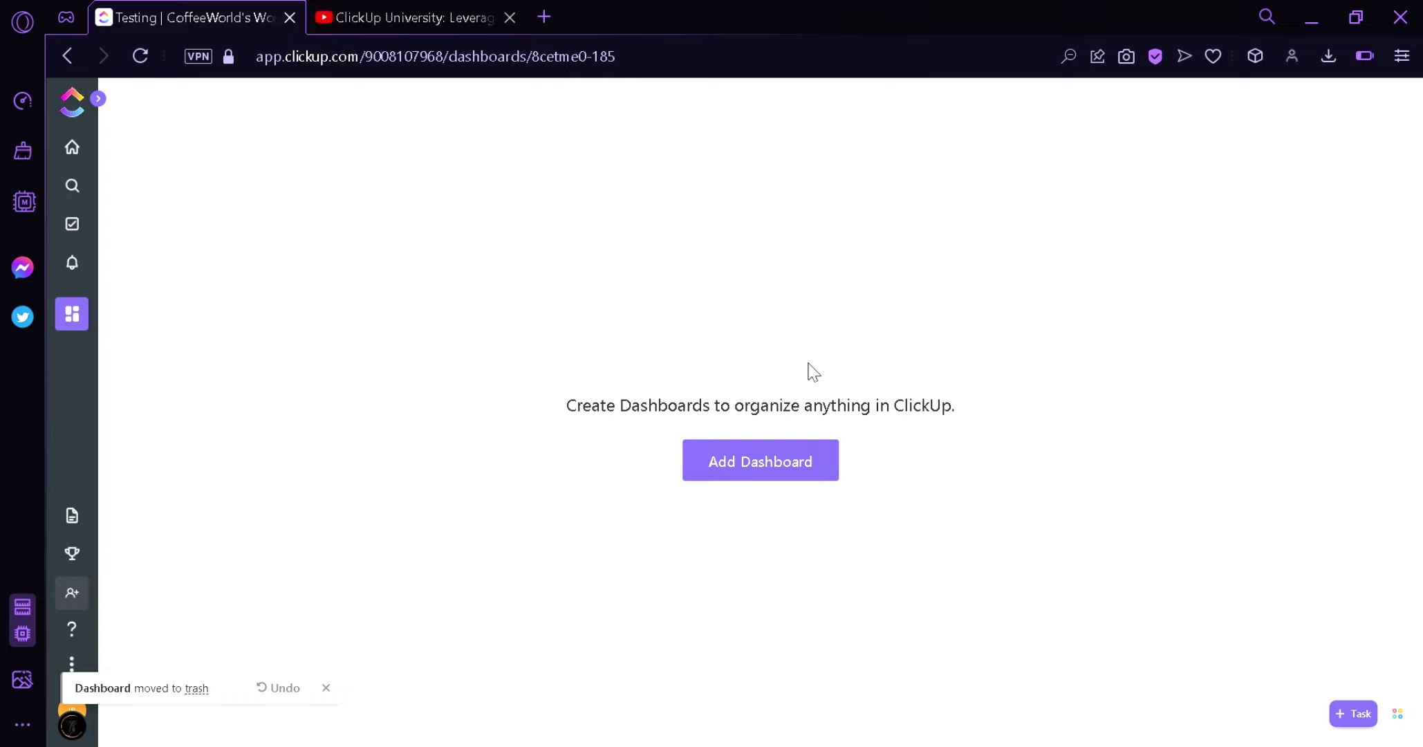
# Create a fresh dashboard named 'Testing'
pyautogui.click(750, 453)
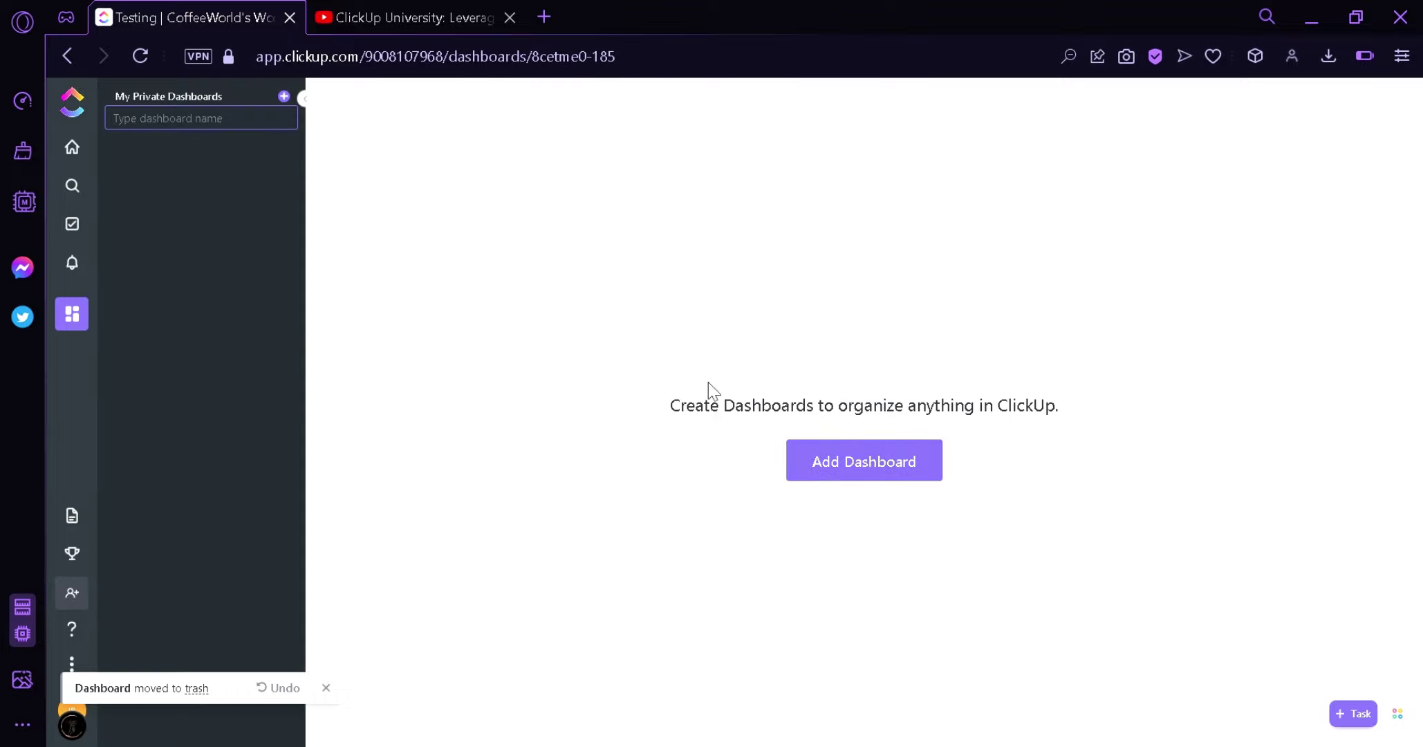
pyautogui.write('Testing')
pyautogui.press('Return')
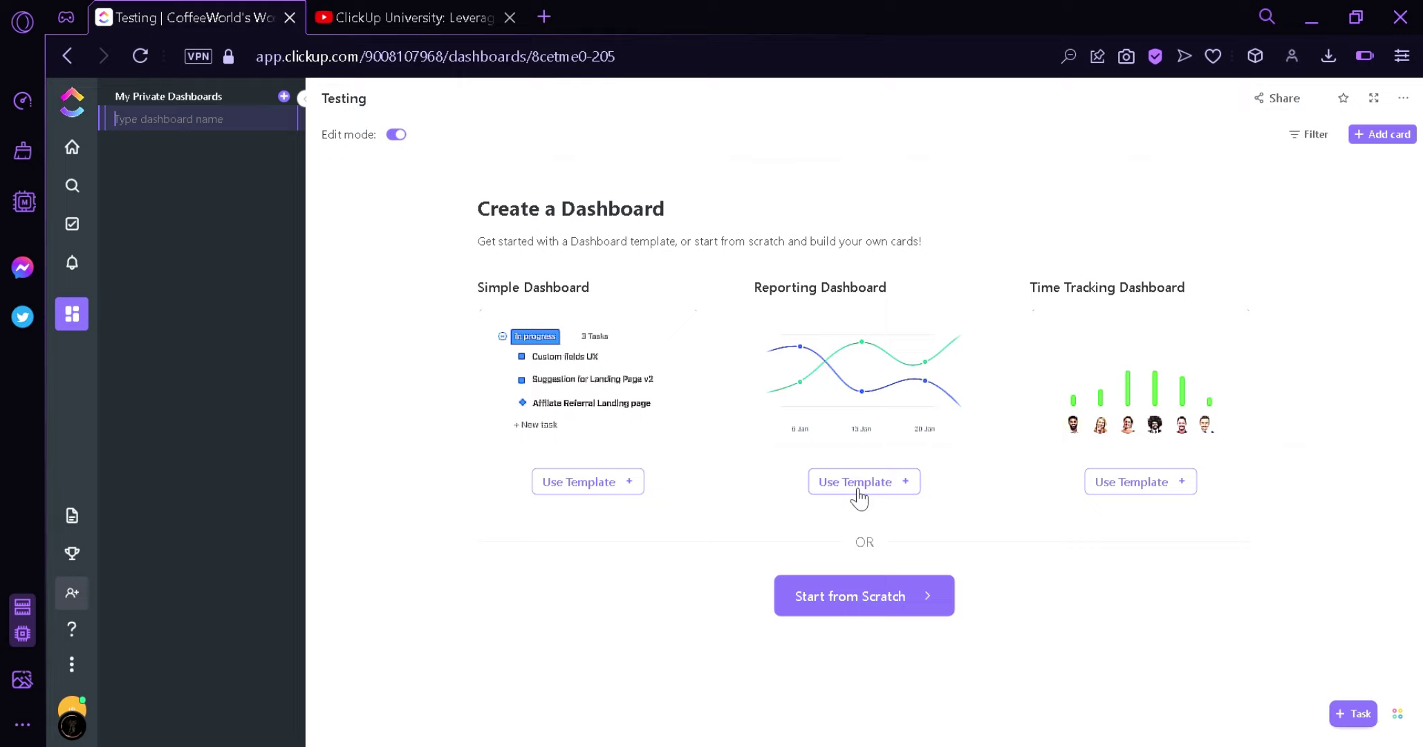
# Choose the Reporting Dashboard template with Testing selected and Space deselected (2 locations)
pyautogui.click(856, 482)
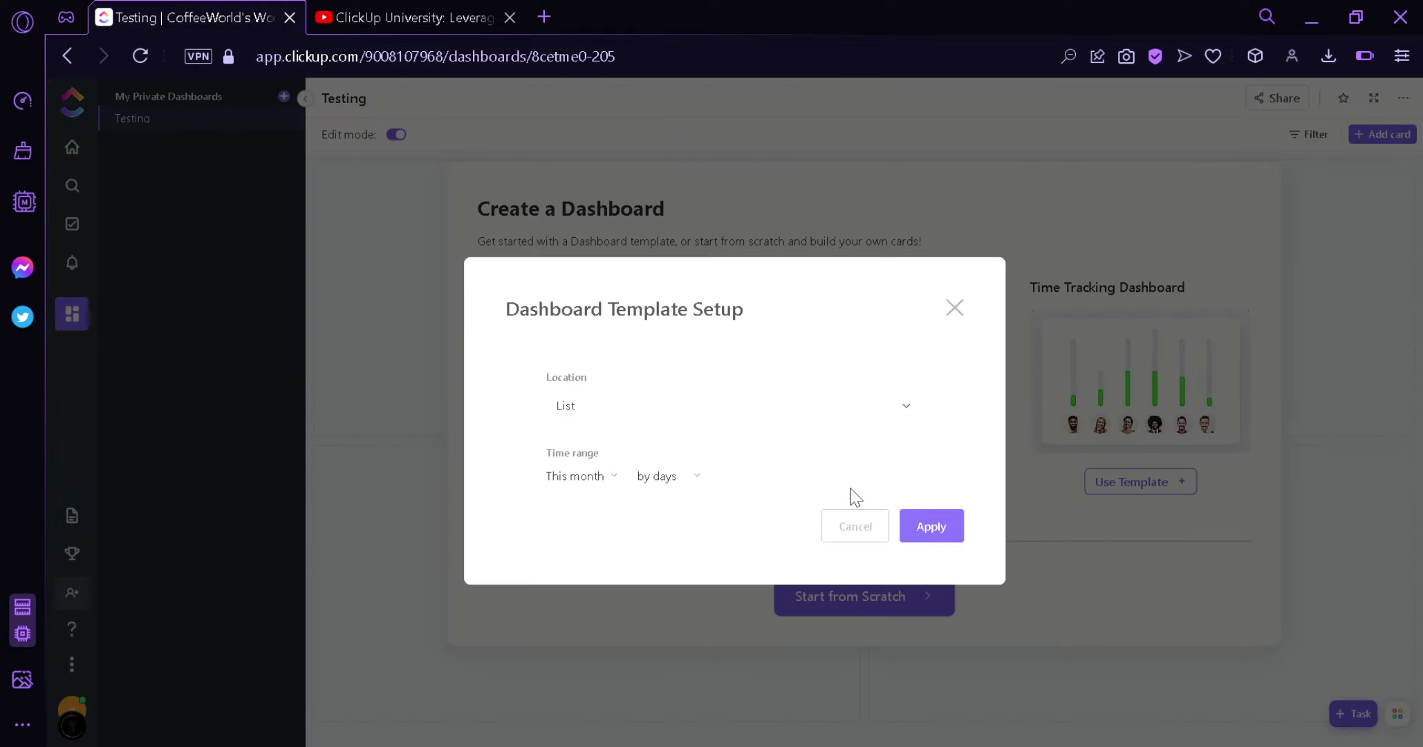
pyautogui.click(838, 409)
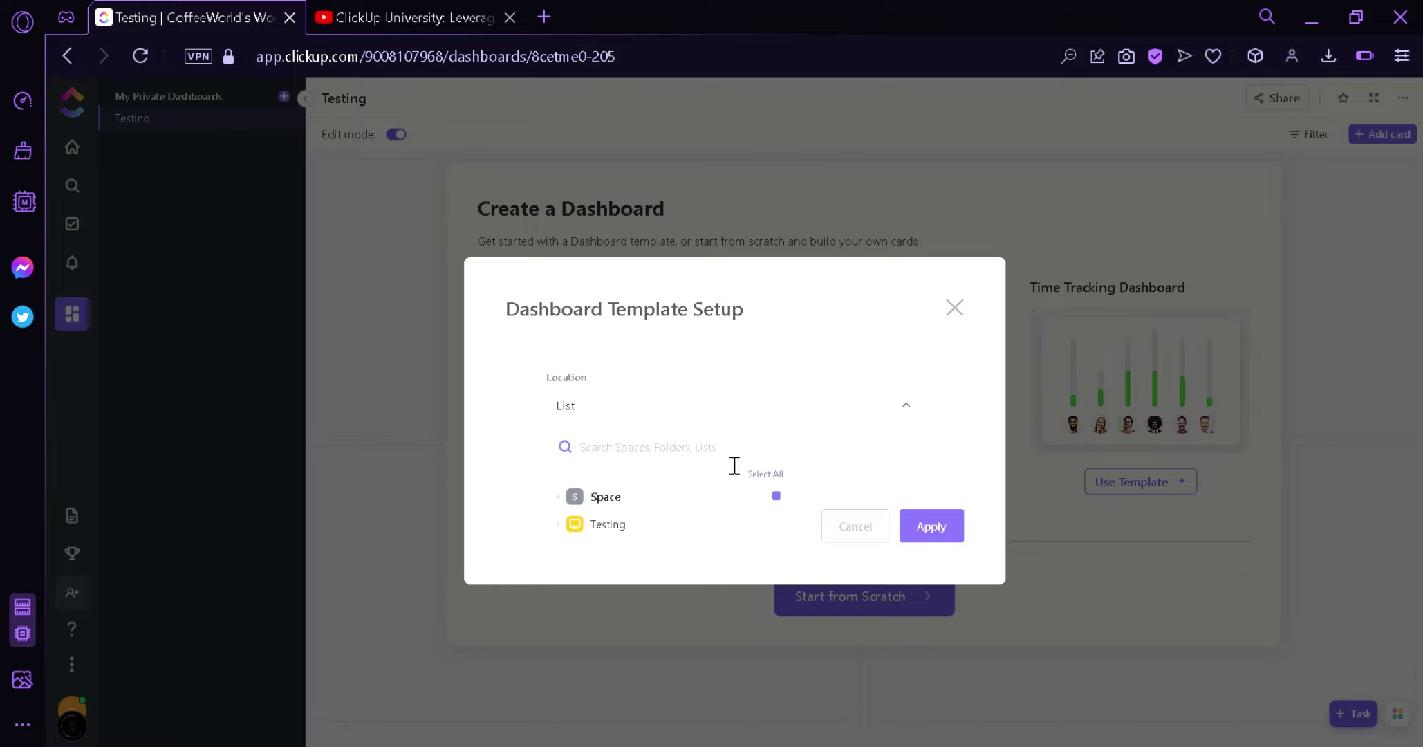
pyautogui.click(776, 496)
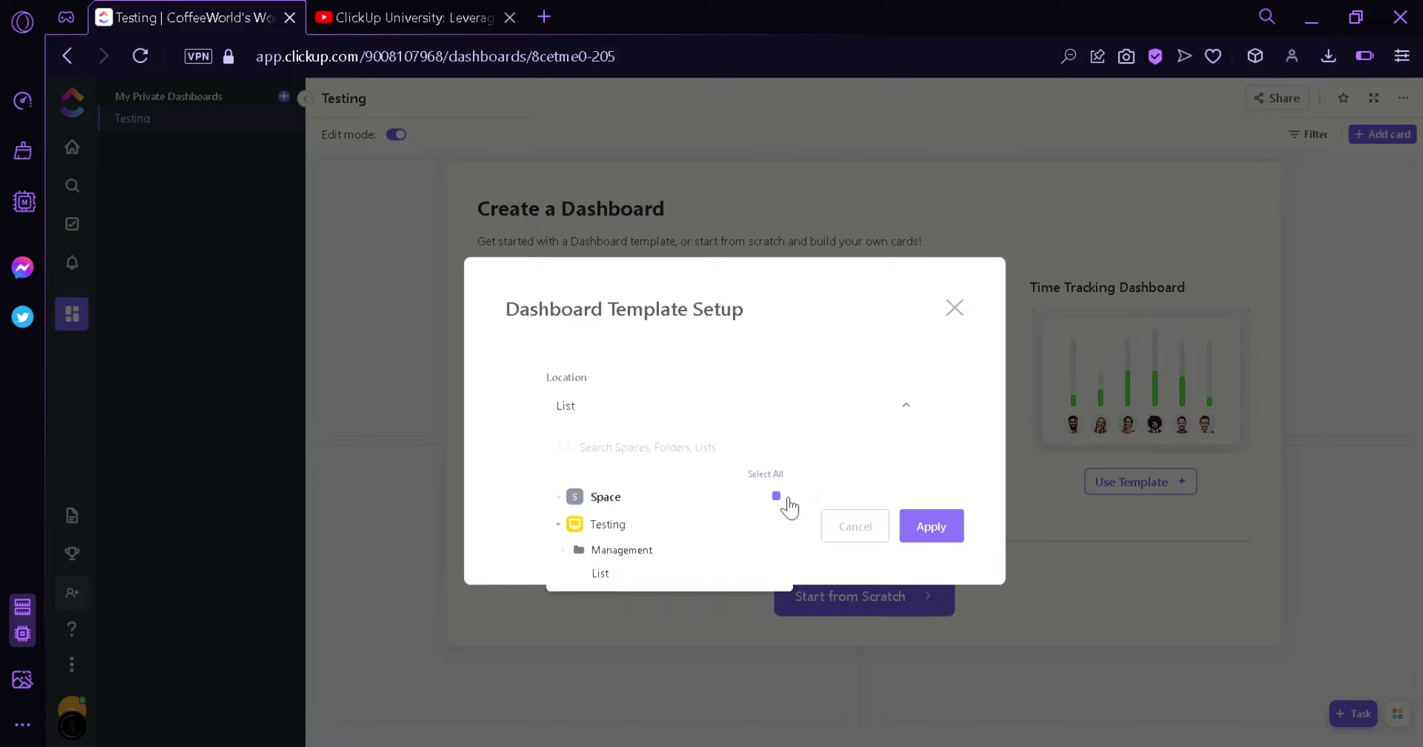
pyautogui.click(543, 443)
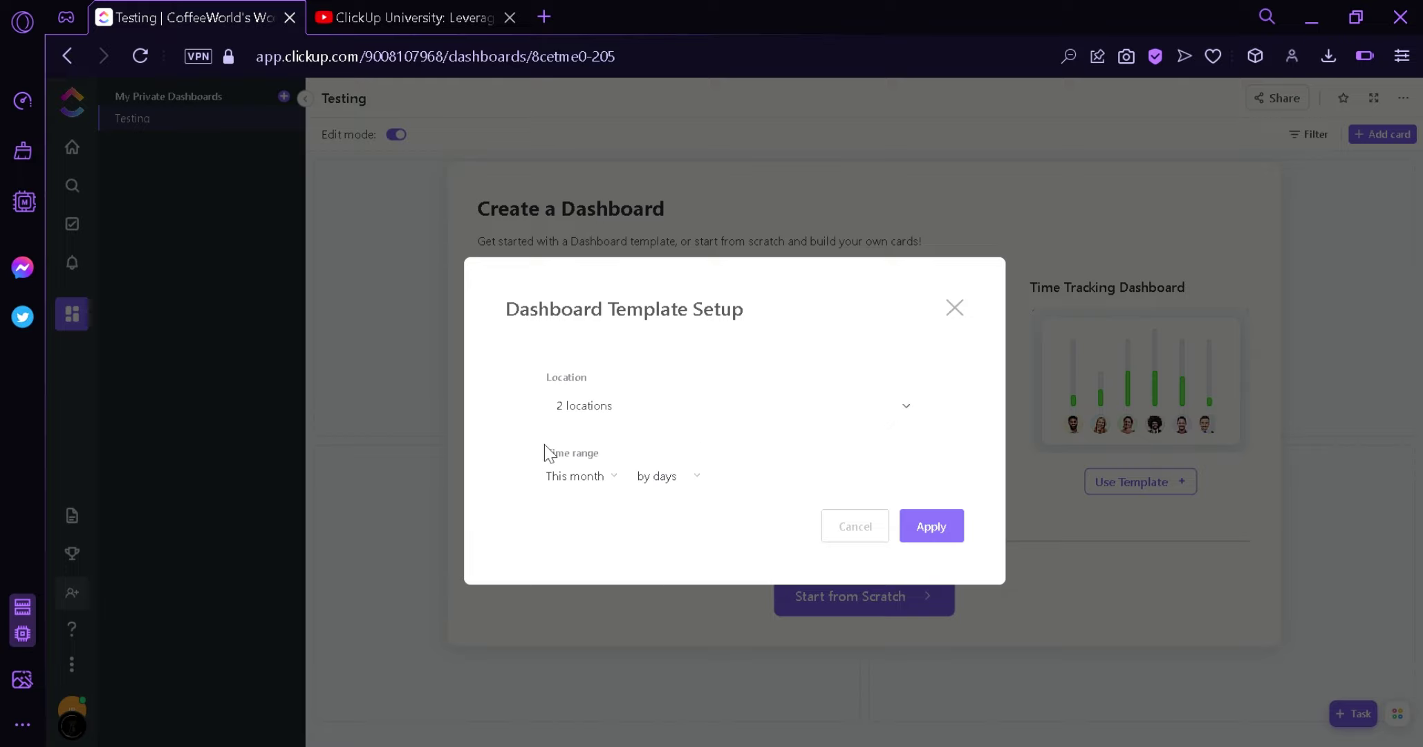
# Set the range to This month by days and apply the template
pyautogui.click(610, 478)
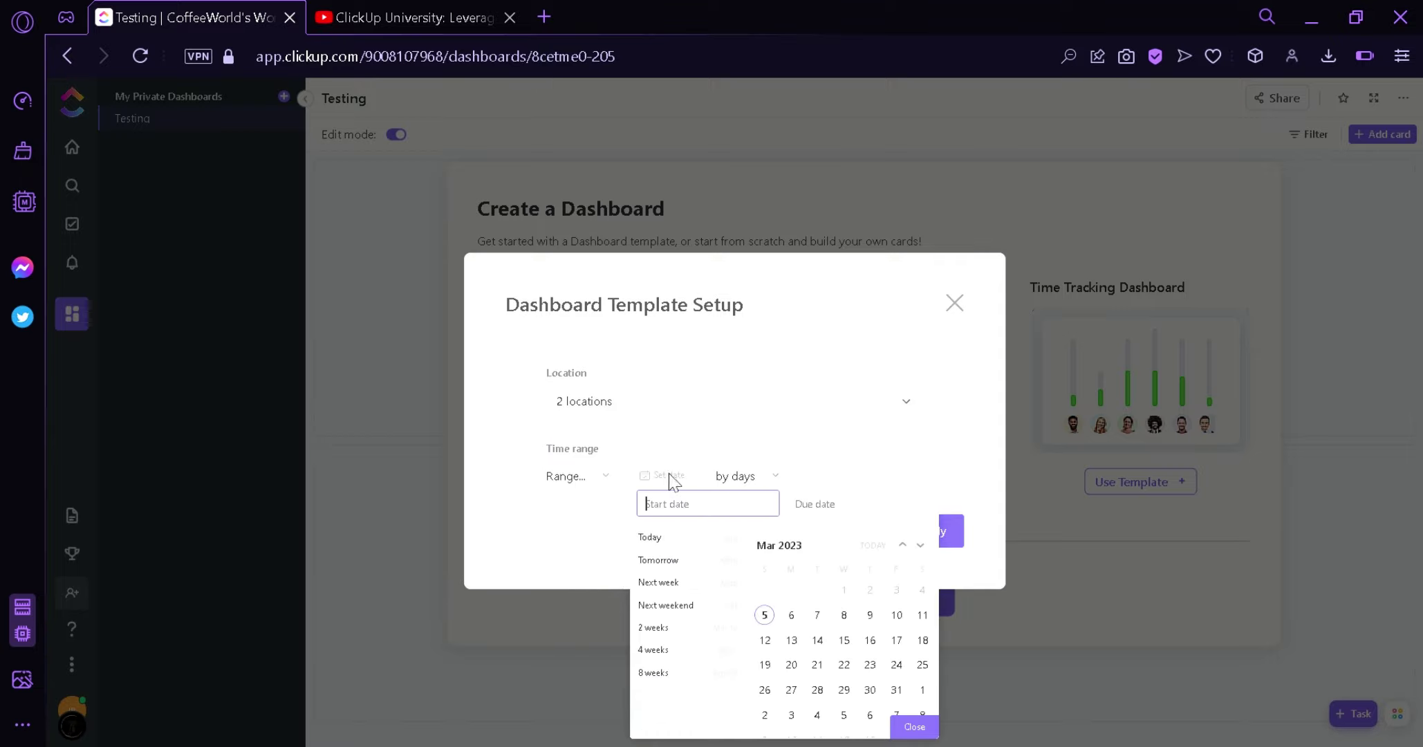
pyautogui.click(604, 476)
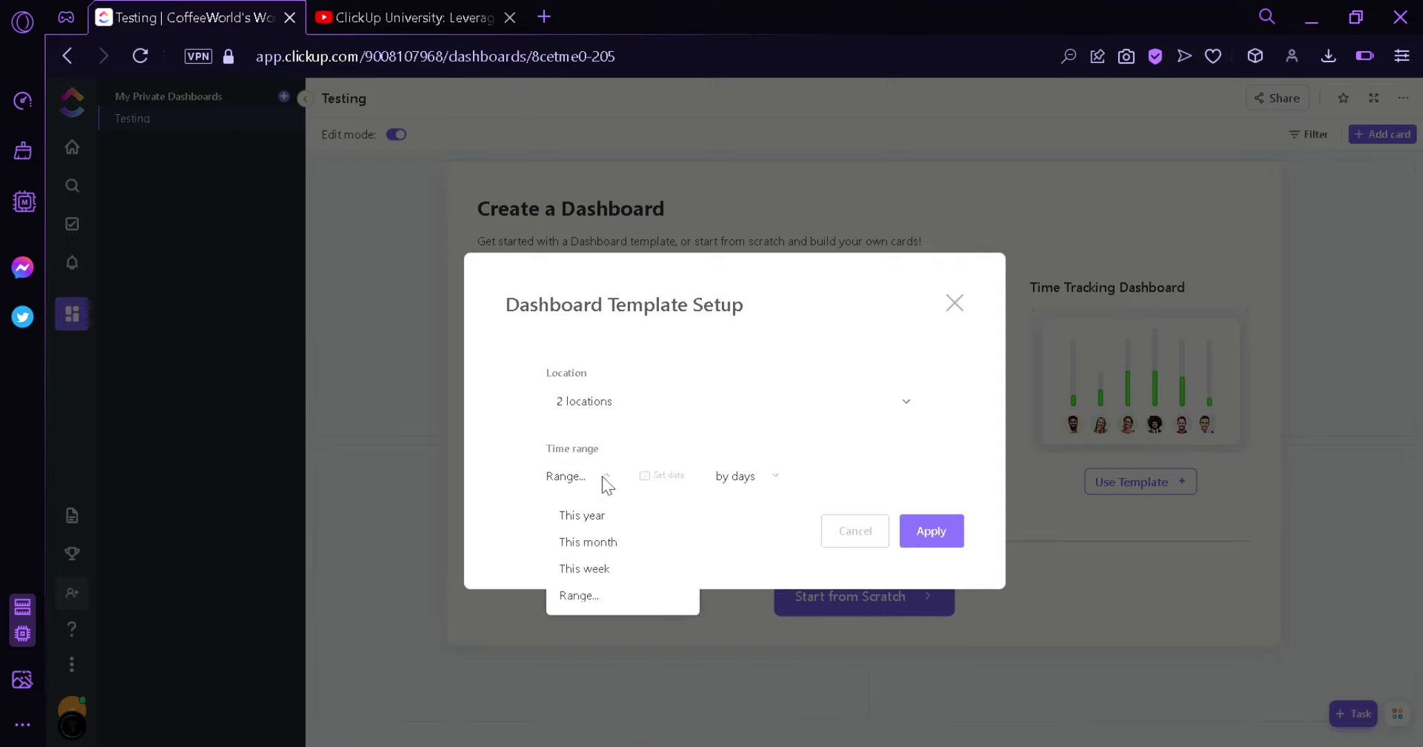
pyautogui.click(594, 540)
pyautogui.click(688, 481)
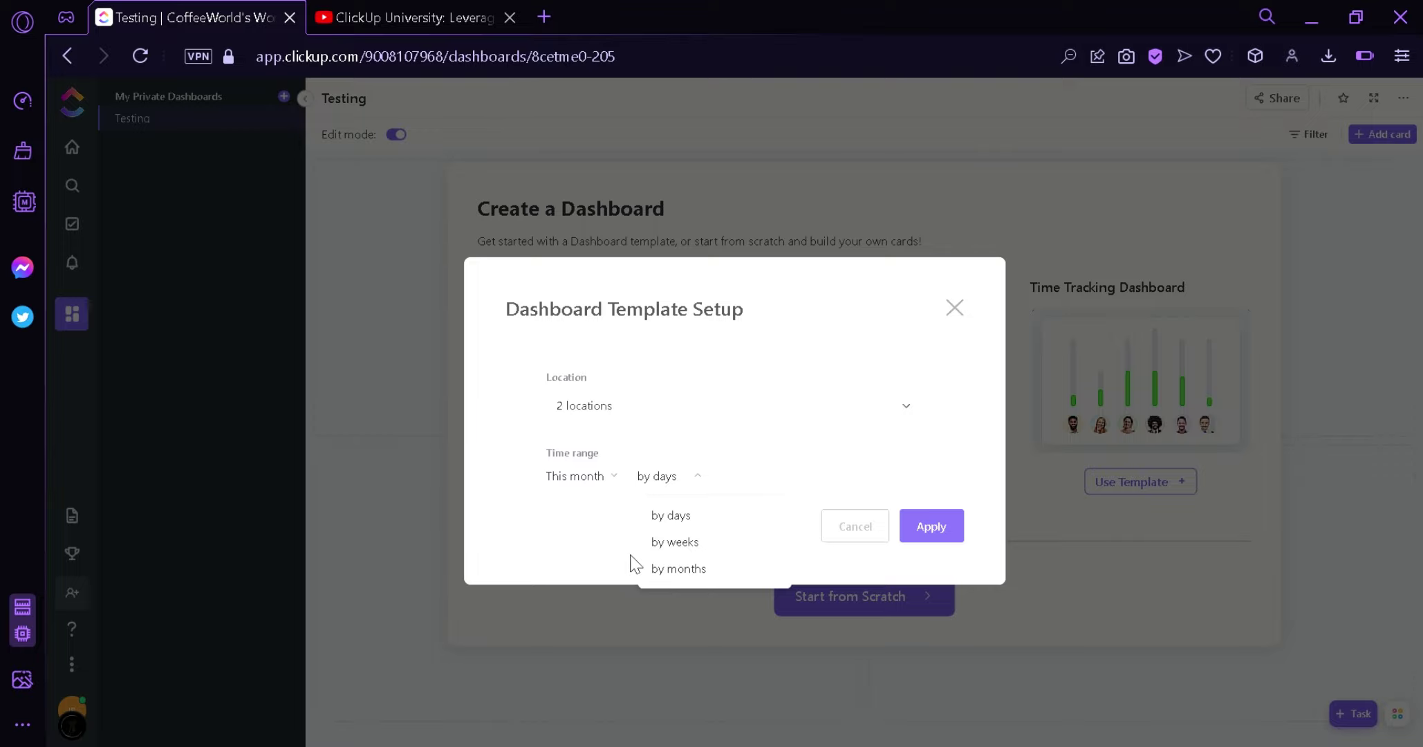
pyautogui.click(667, 526)
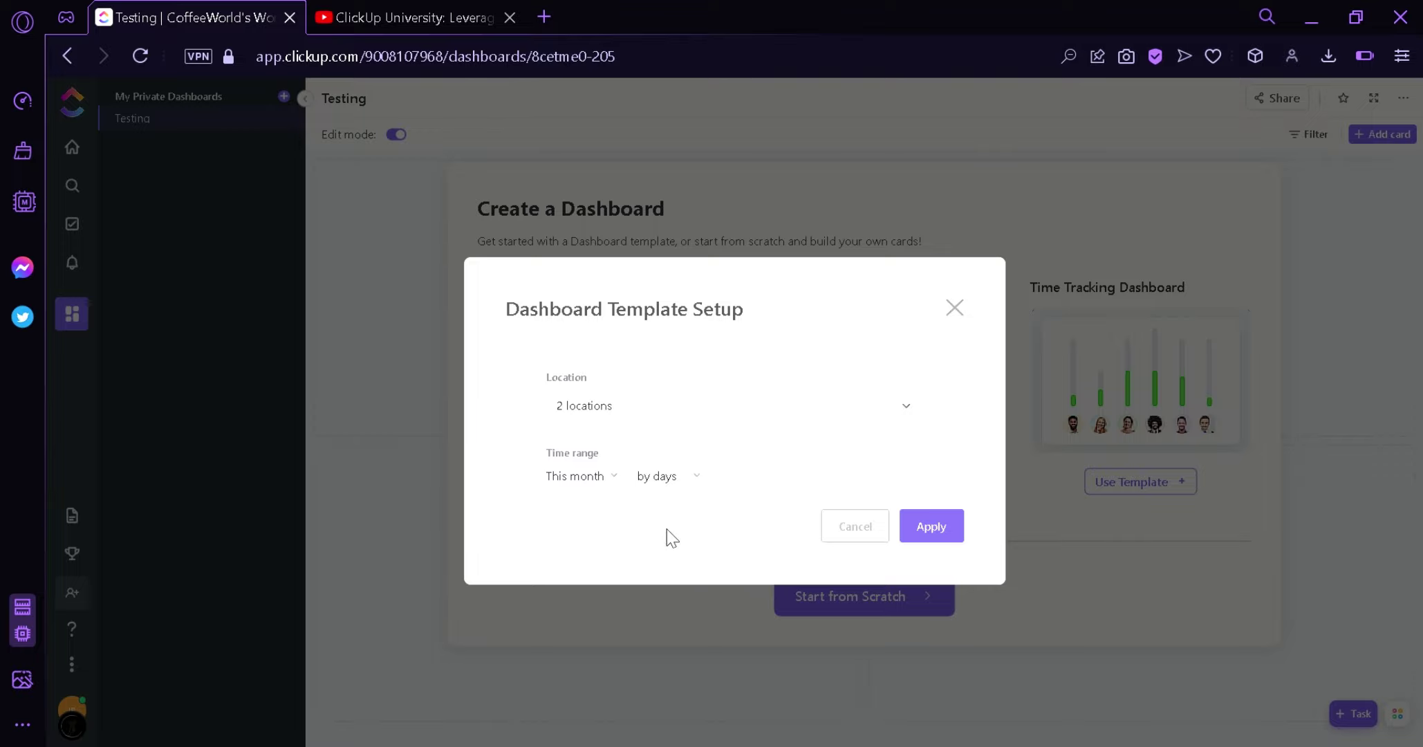
pyautogui.click(926, 527)
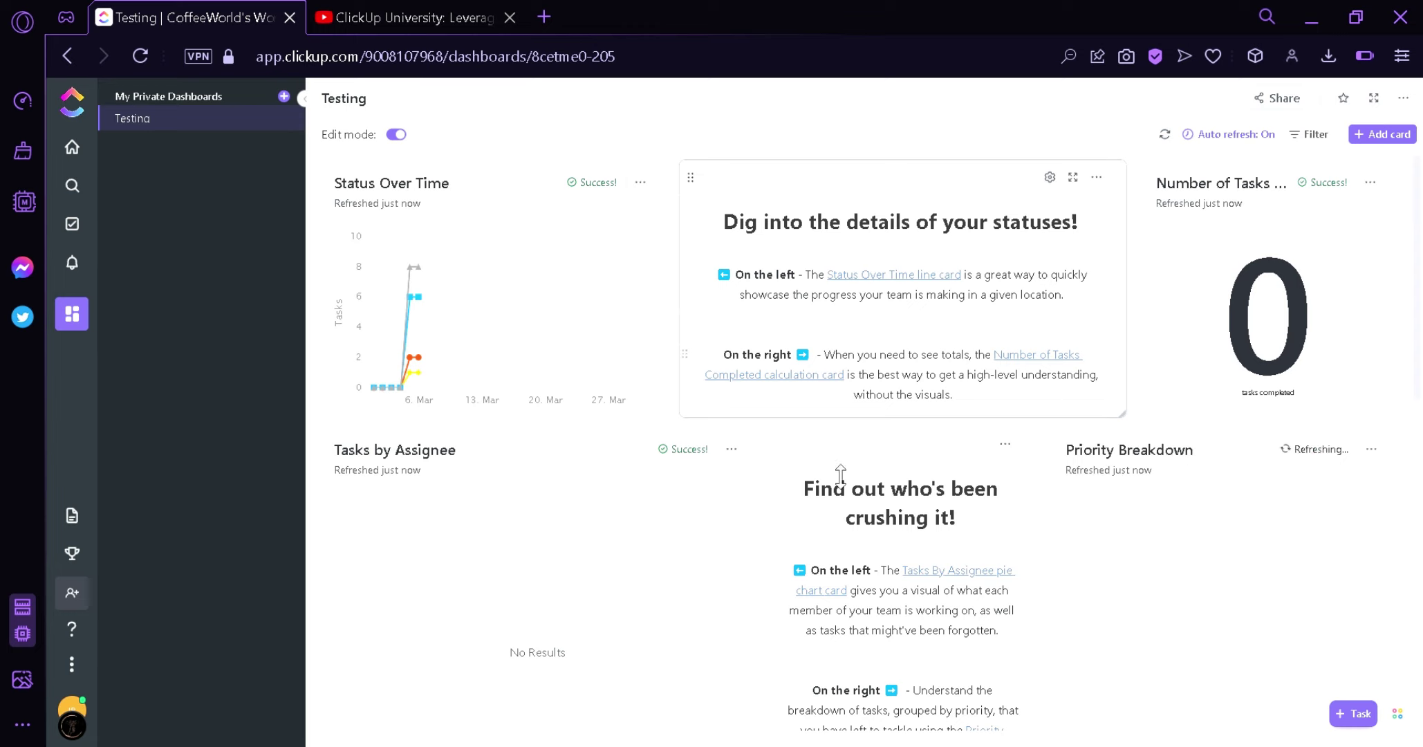
pyautogui.scroll(-10, 1022, 525)
pyautogui.scroll(10, 1035, 524)
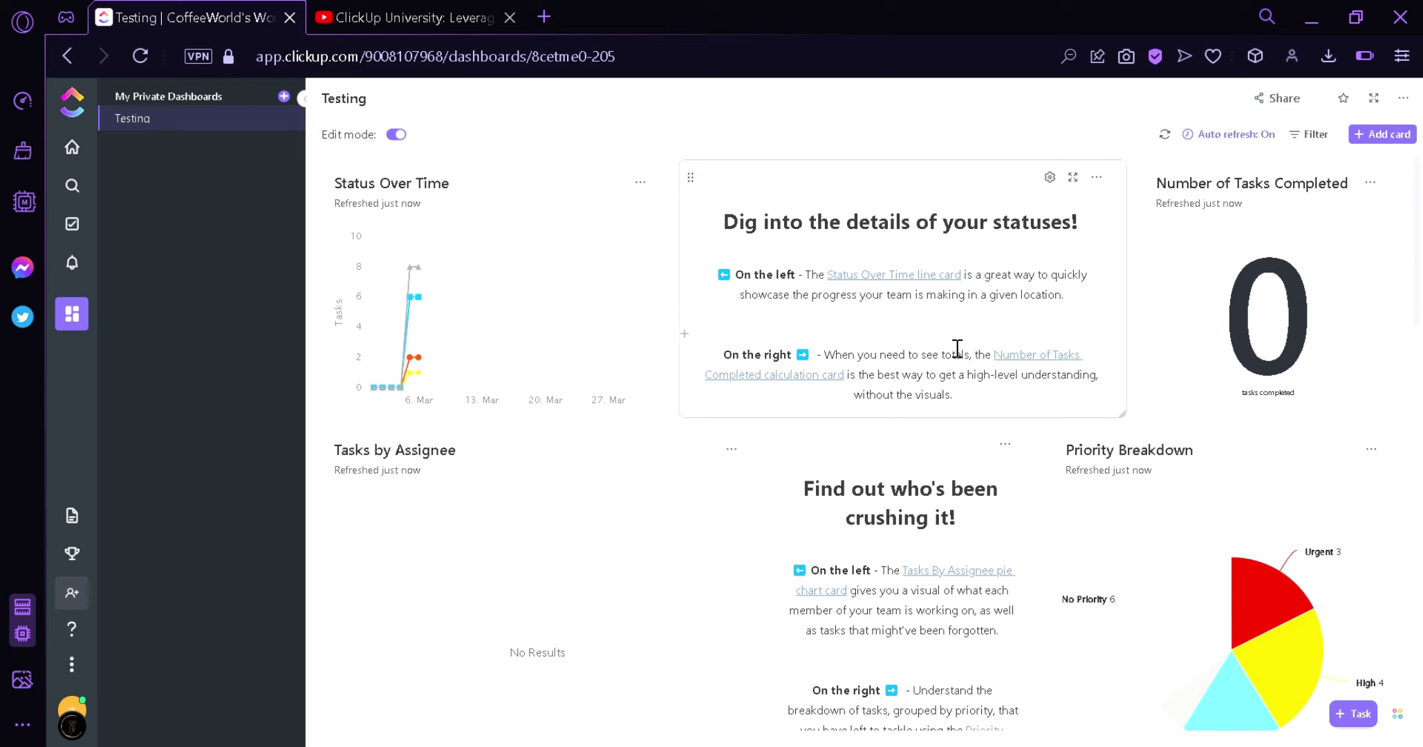
pyautogui.scroll(-3, 958, 353)
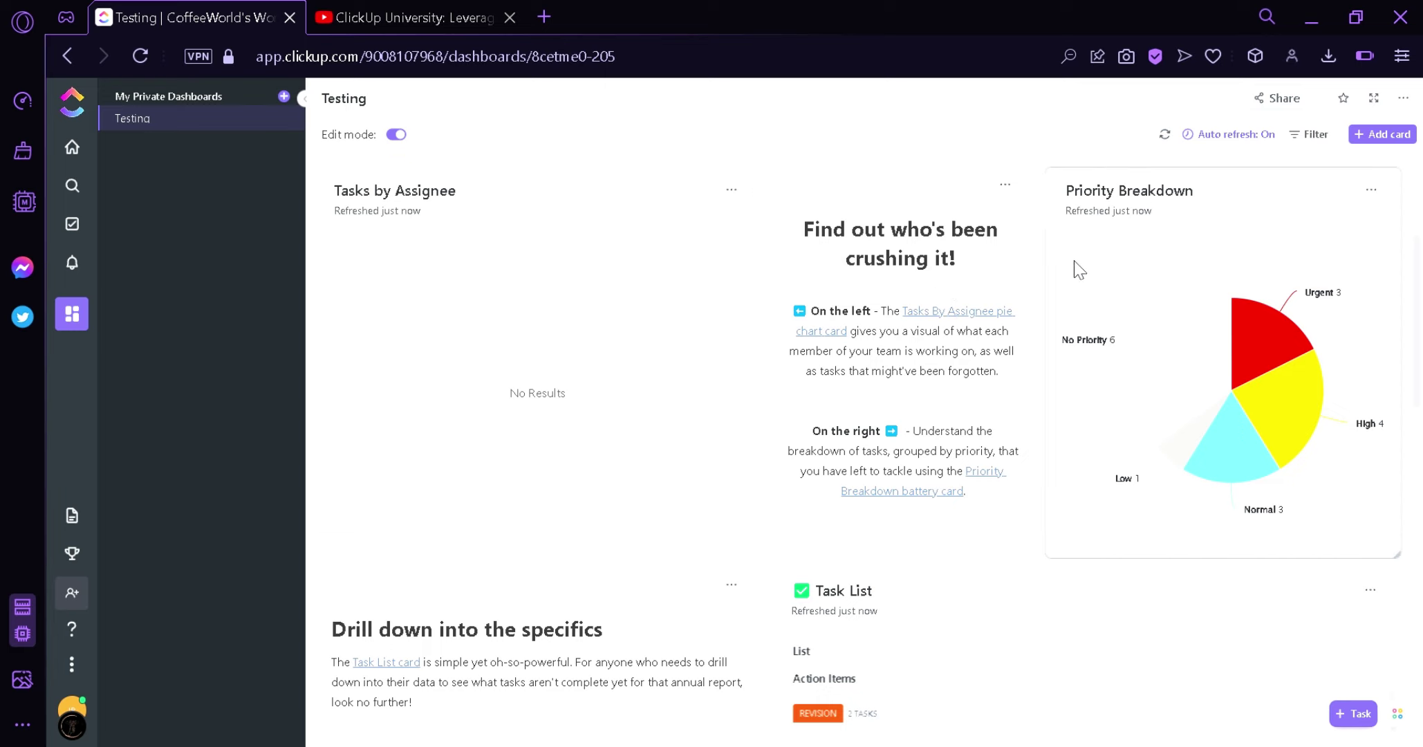
pyautogui.scroll(-4, 651, 397)
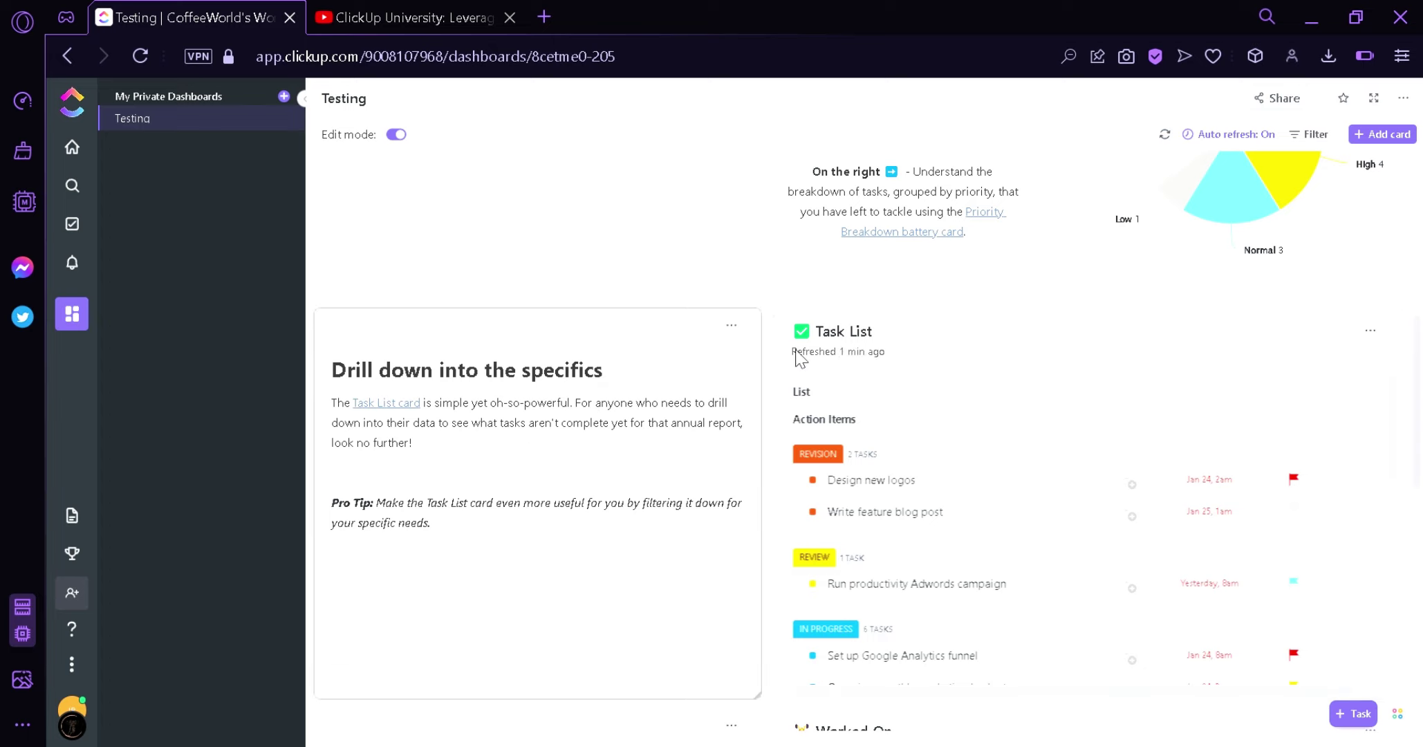
pyautogui.scroll(-4, 923, 344)
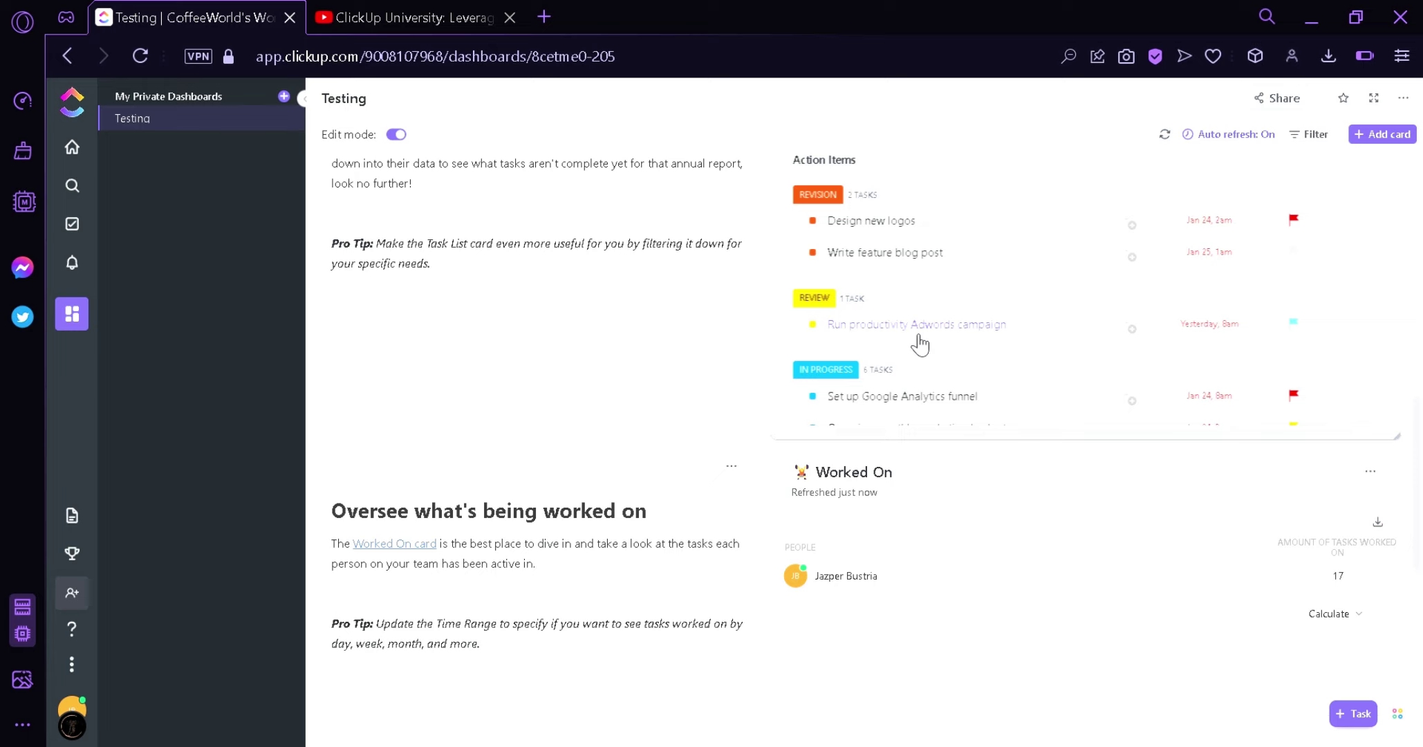
pyautogui.scroll(-8, 967, 343)
pyautogui.scroll(4, 666, 364)
pyautogui.scroll(-4, 590, 530)
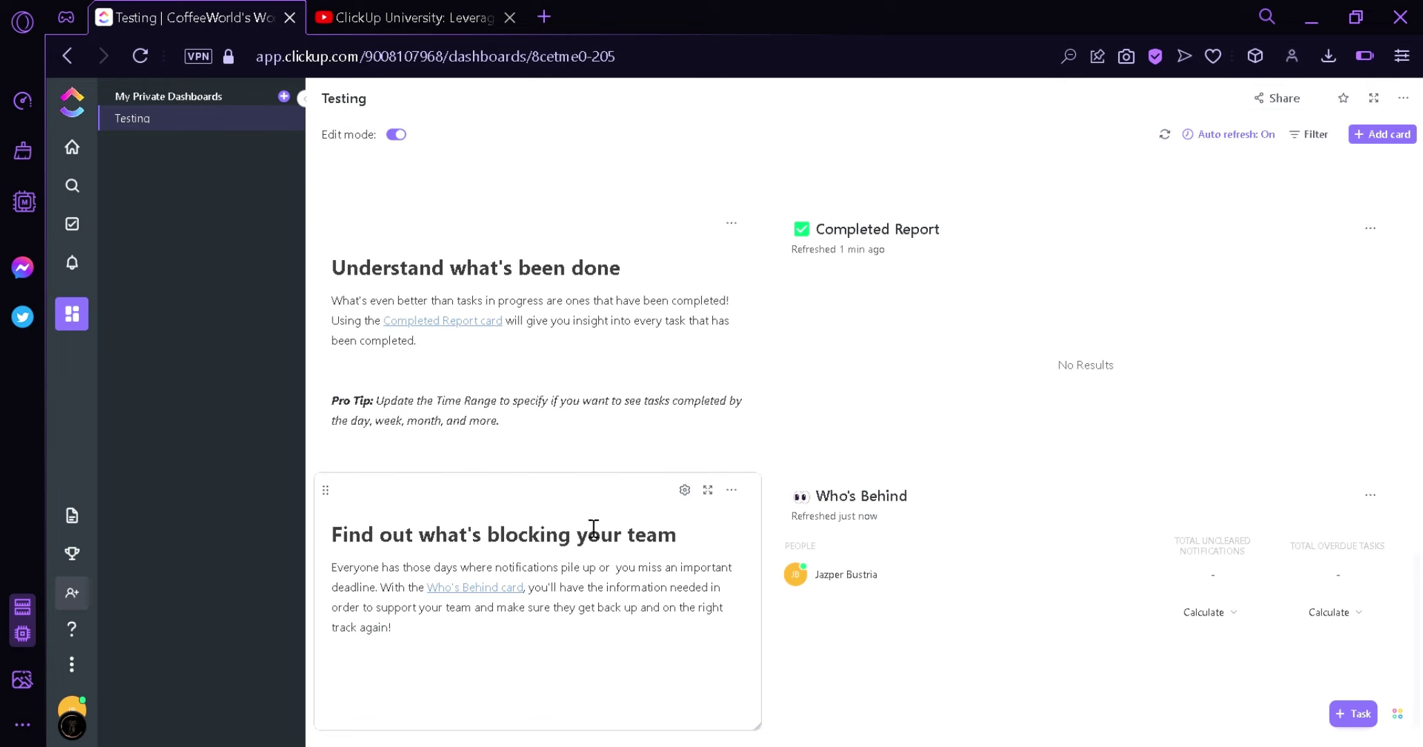
pyautogui.scroll(4, 973, 568)
pyautogui.scroll(8, 972, 568)
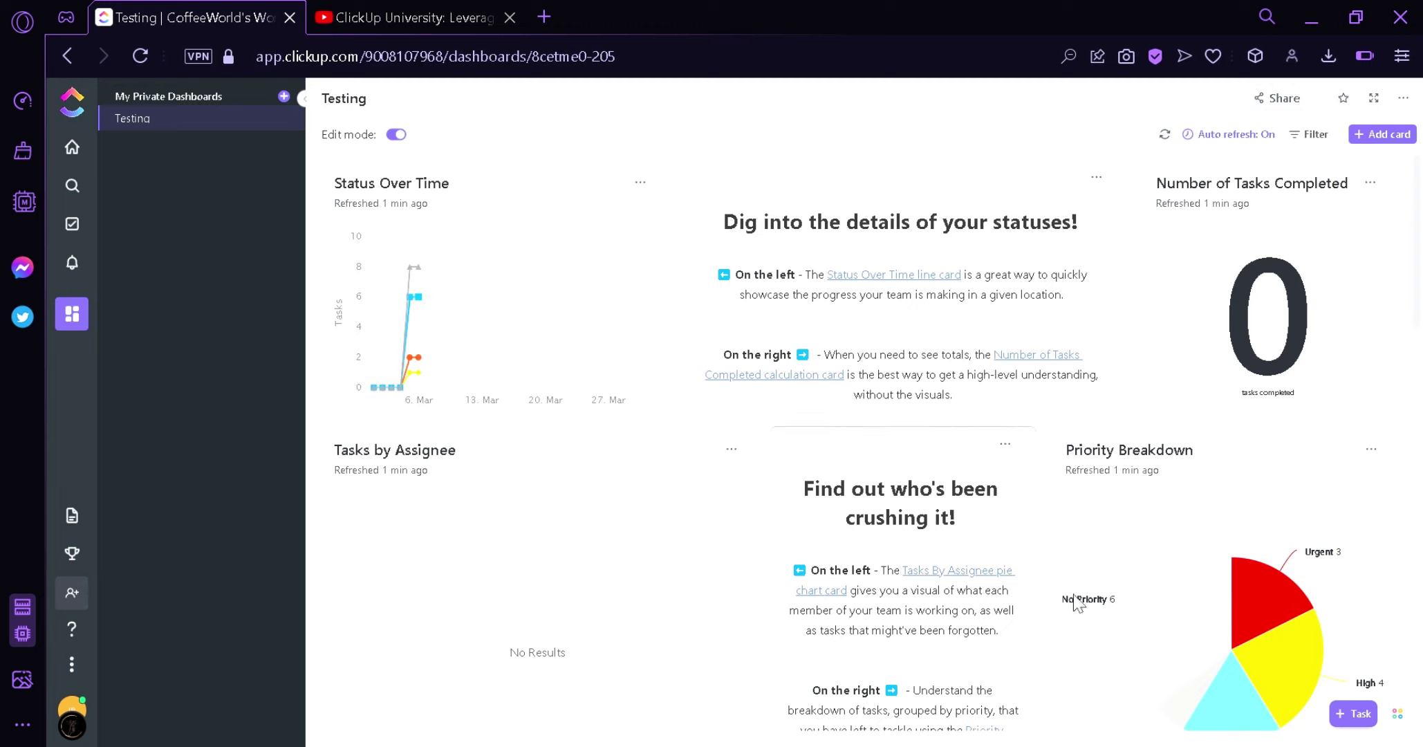
# Delete the templated dashboard and add a new dashboard named Testing
pyautogui.click(1405, 99)
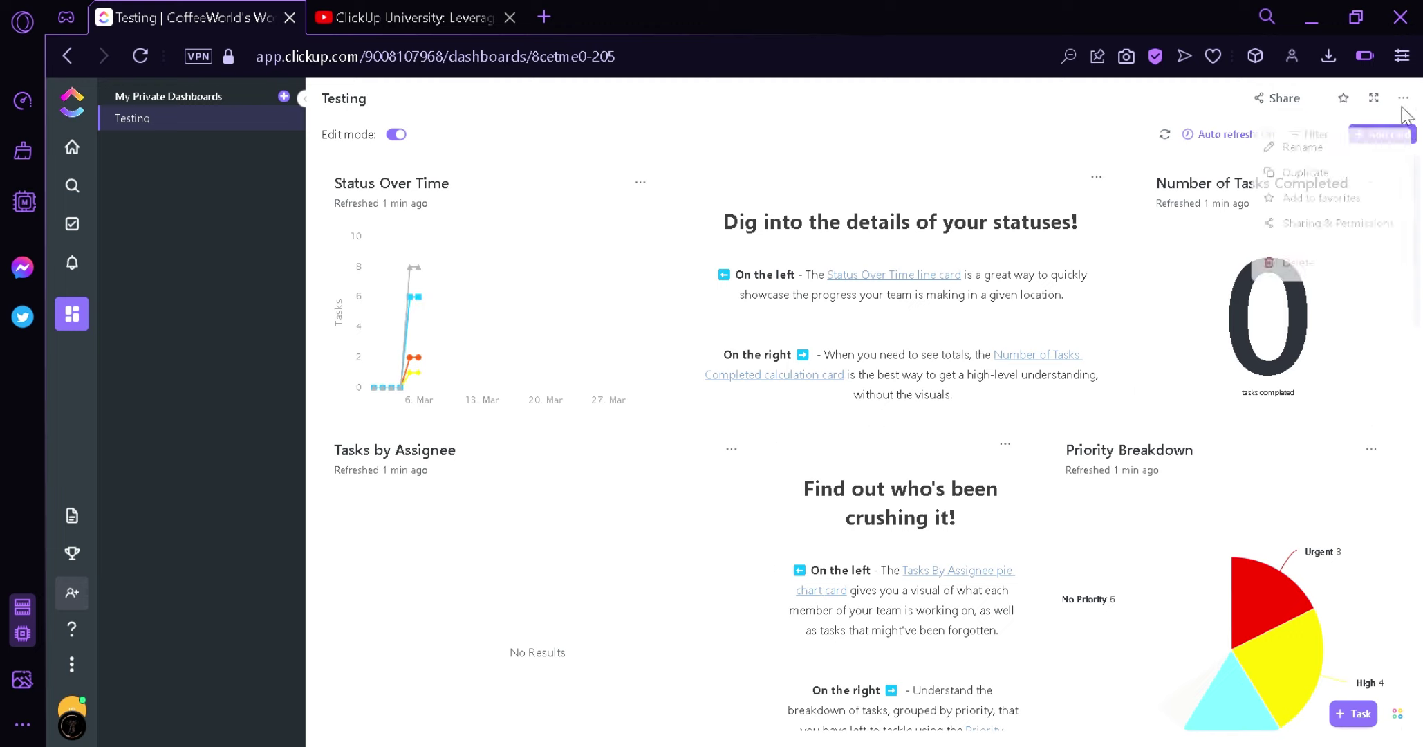
pyautogui.click(1284, 267)
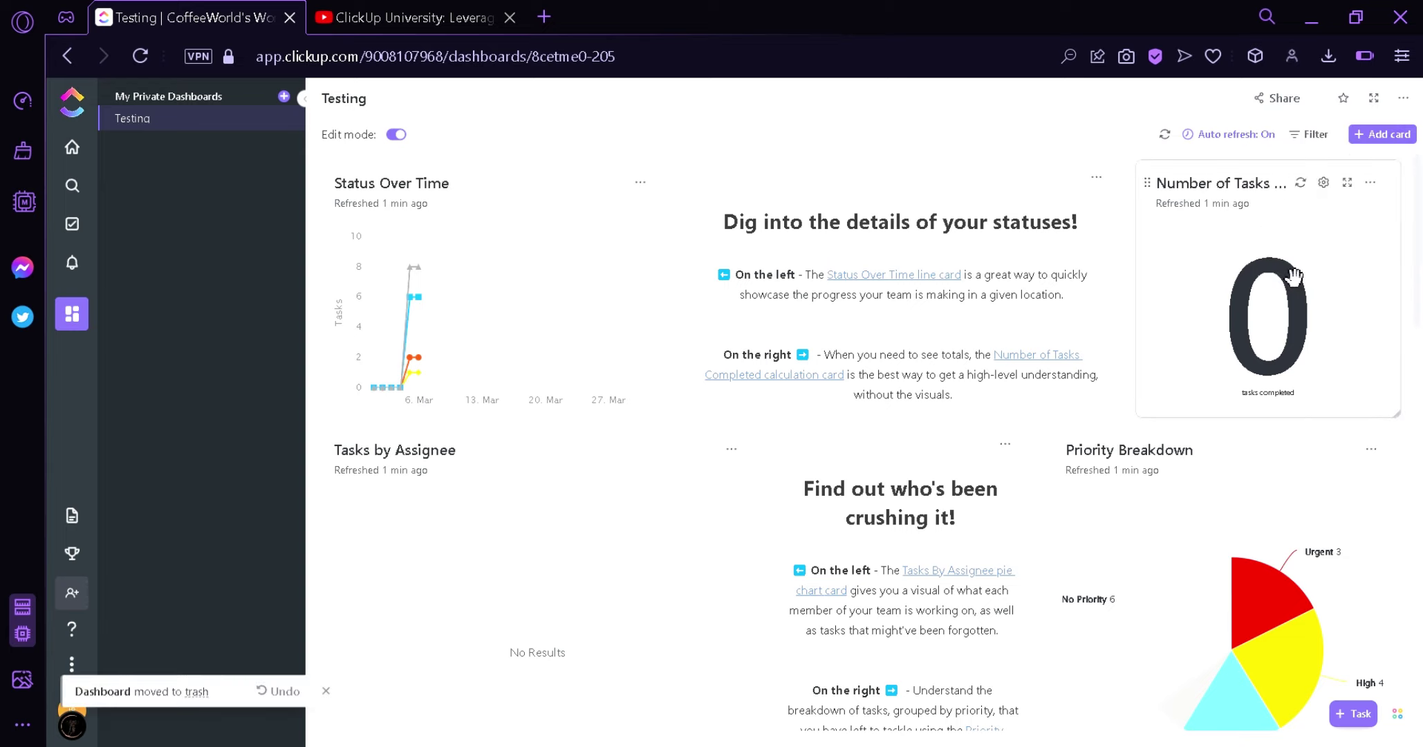
pyautogui.click(888, 467)
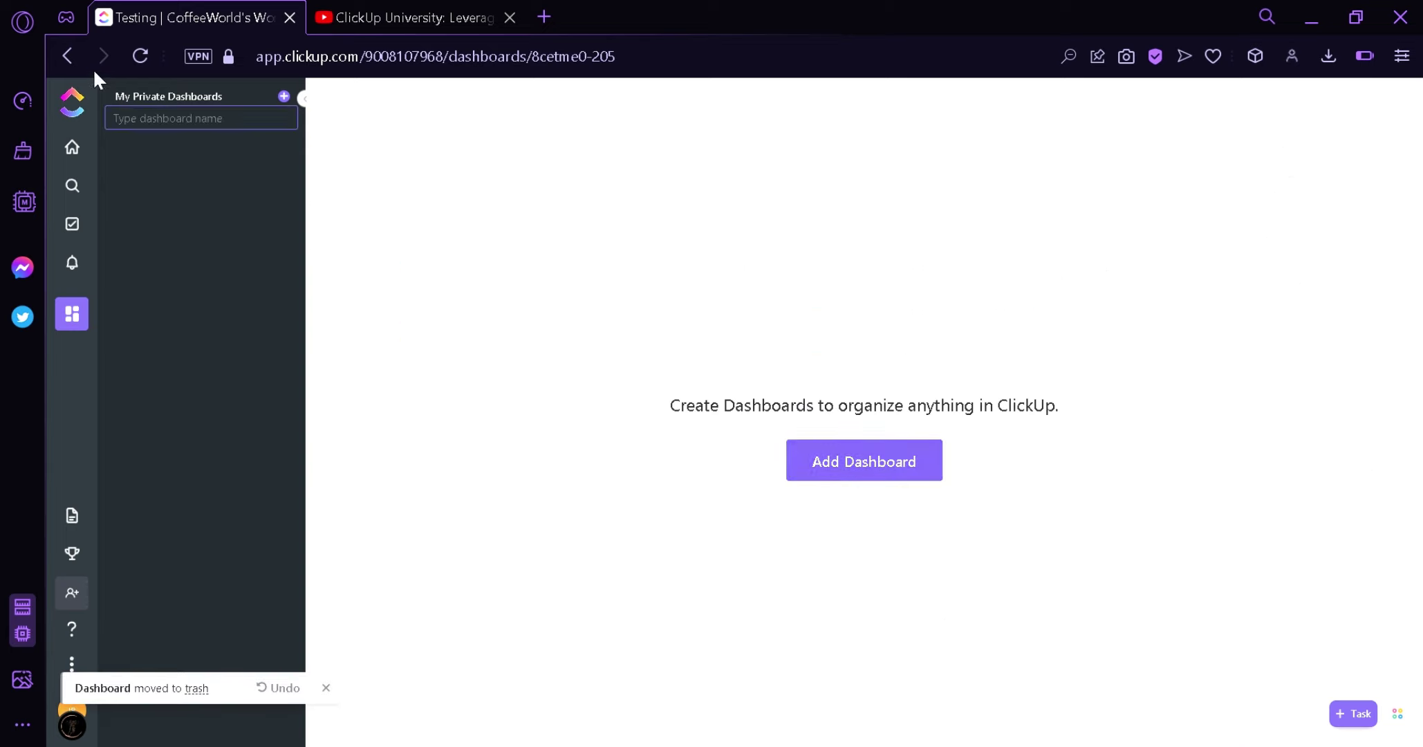
pyautogui.write('Testing')
pyautogui.press('Return')
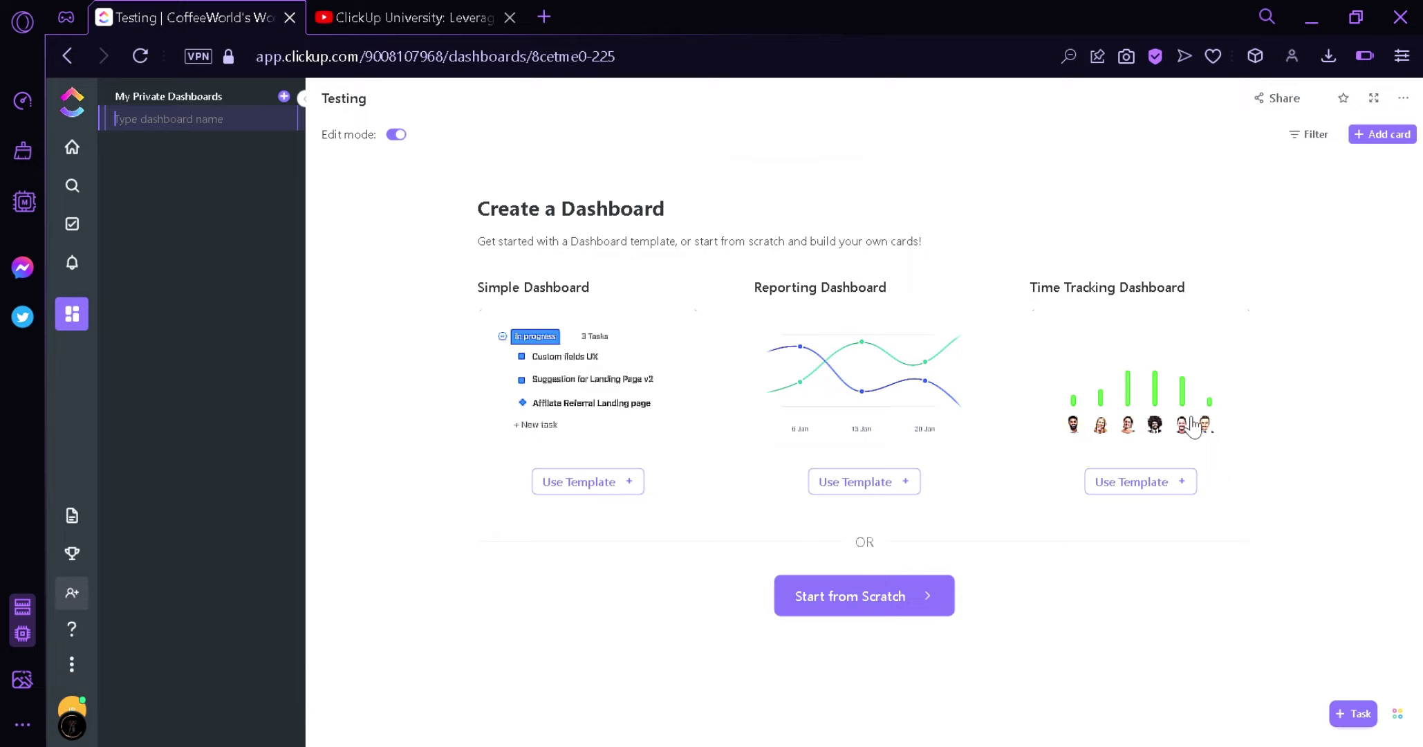
# Apply the Time Tracking Dashboard template with Testing checked and Space unchecked (2 locations)
pyautogui.click(1141, 484)
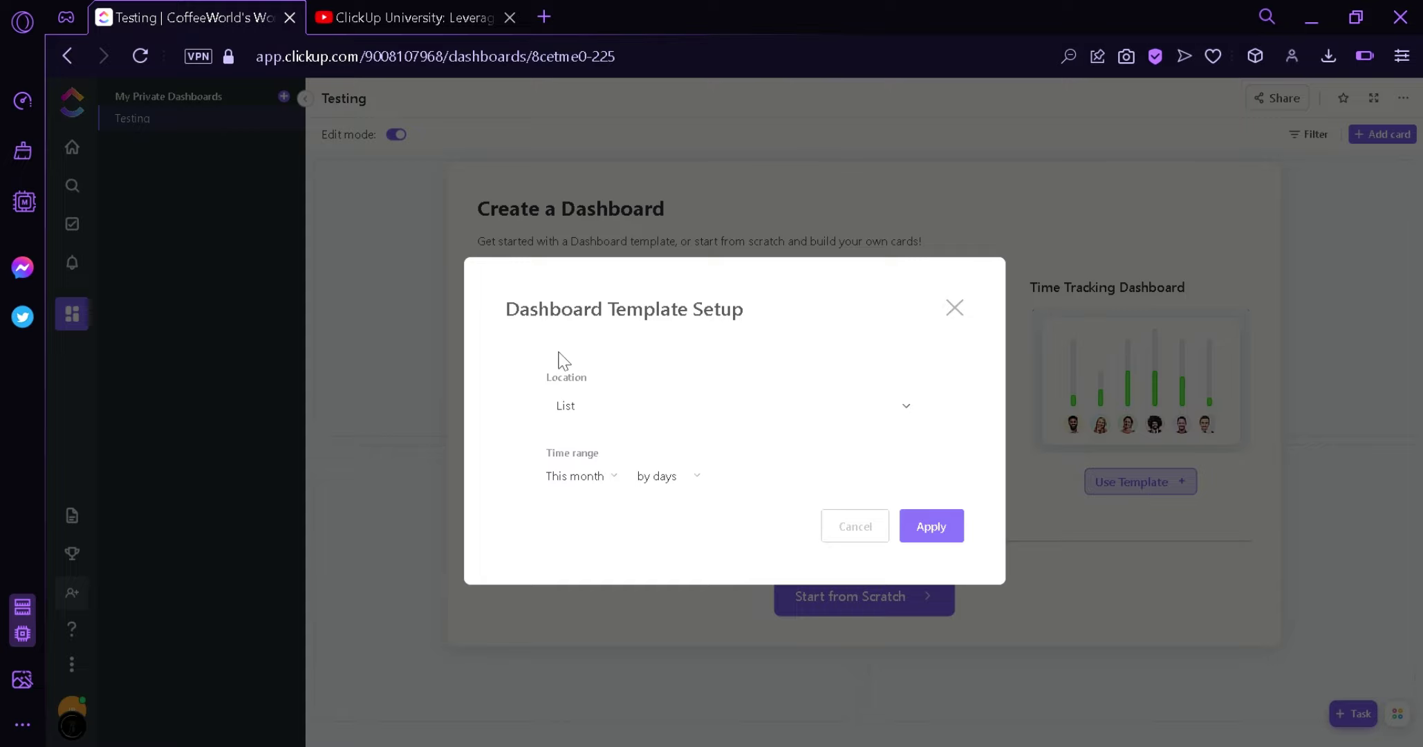
pyautogui.click(591, 414)
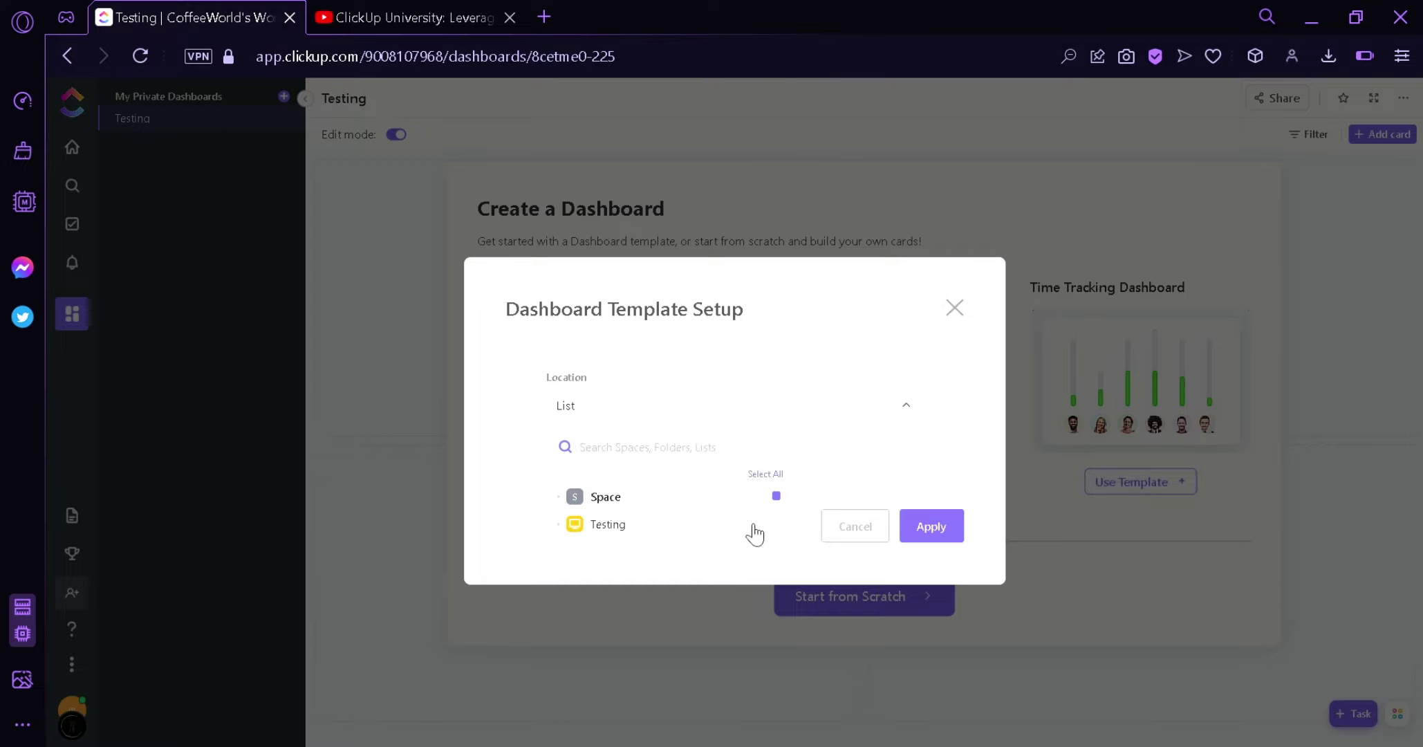
pyautogui.click(776, 523)
pyautogui.click(787, 497)
pyautogui.click(930, 524)
pyautogui.click(954, 532)
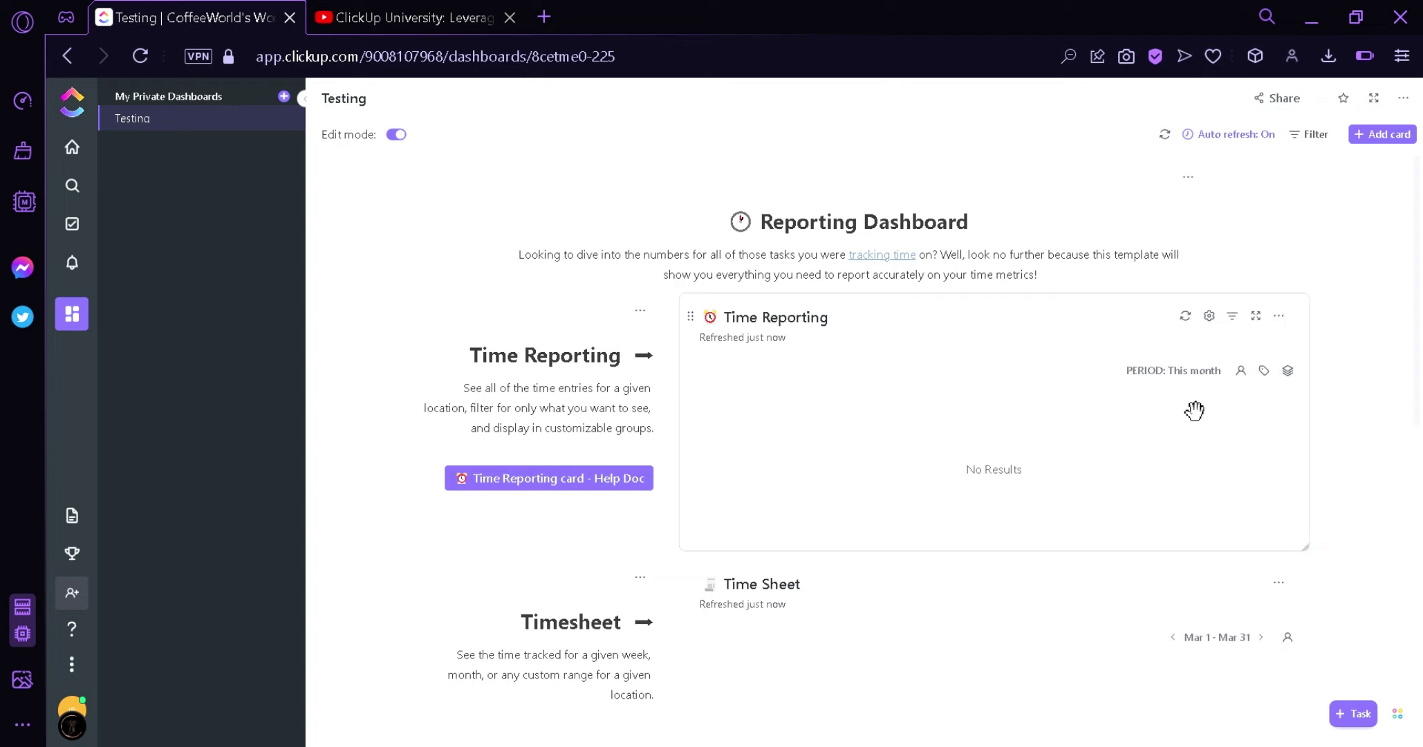
# Inspect the Time Reporting period, person and grouping dropdowns, keeping This month
pyautogui.click(1186, 373)
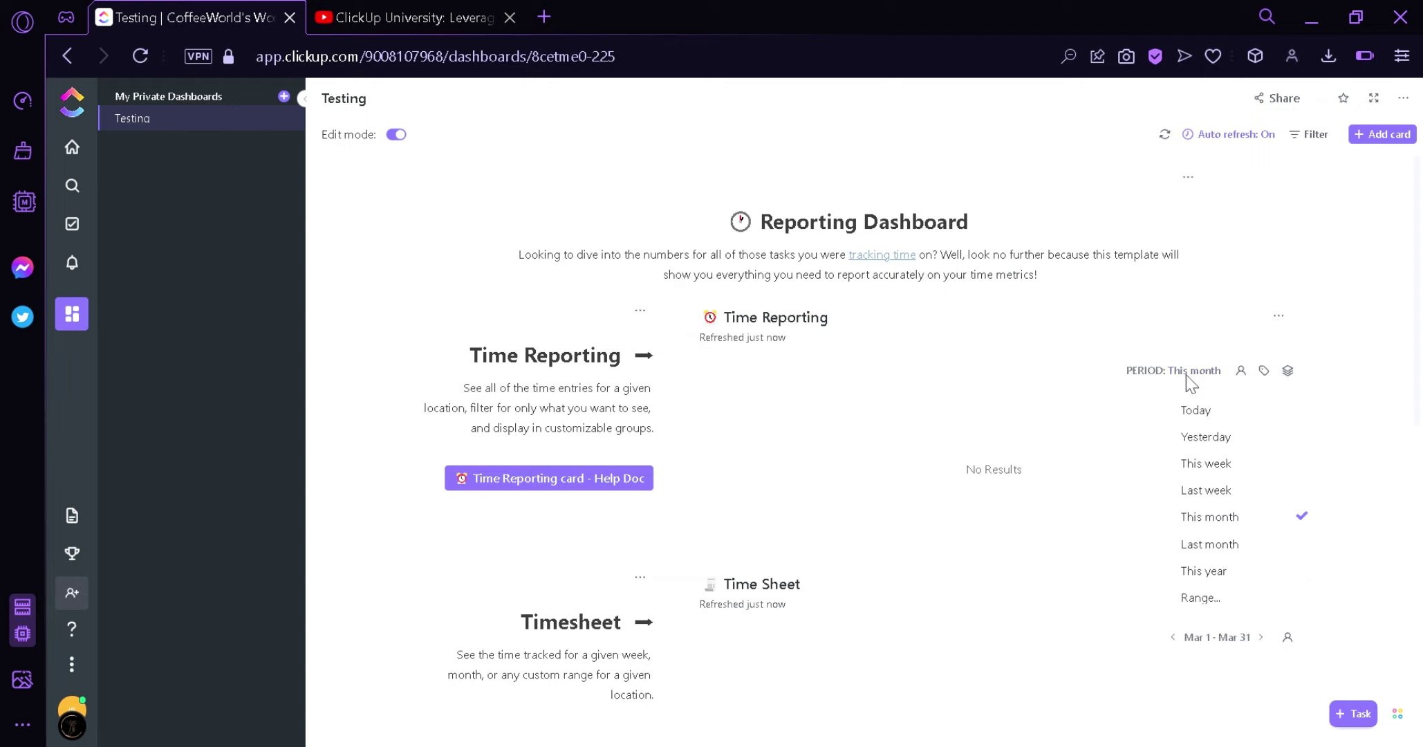
pyautogui.click(1217, 373)
pyautogui.click(1225, 373)
pyautogui.click(1216, 385)
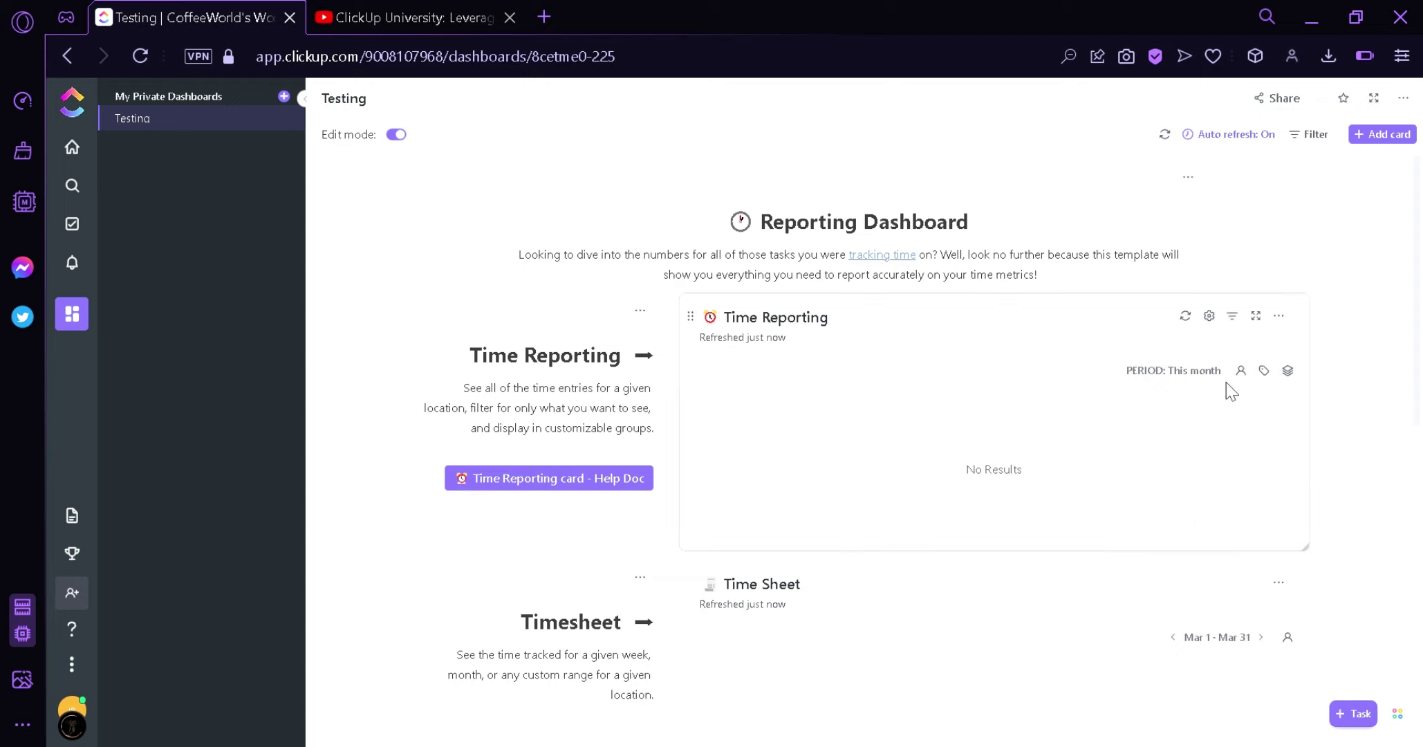
pyautogui.click(1243, 377)
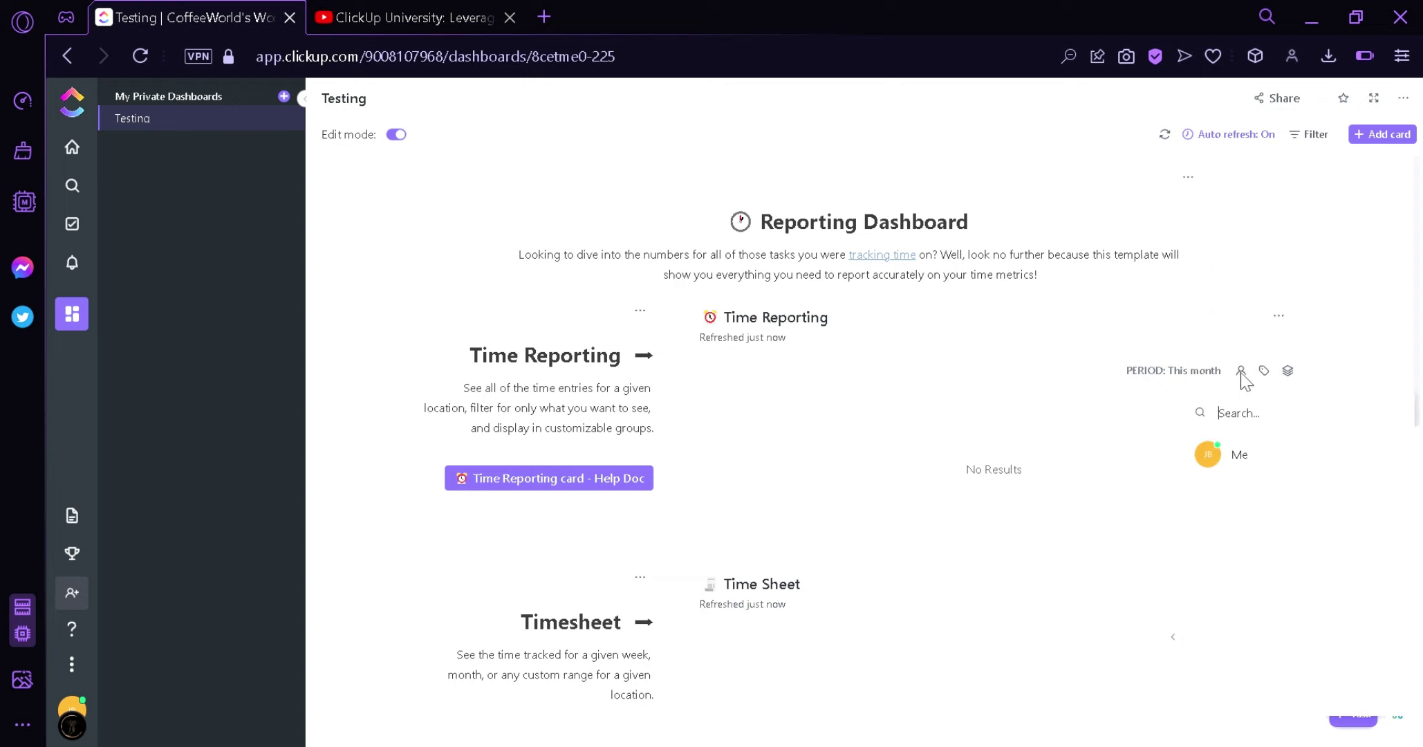
pyautogui.click(1287, 371)
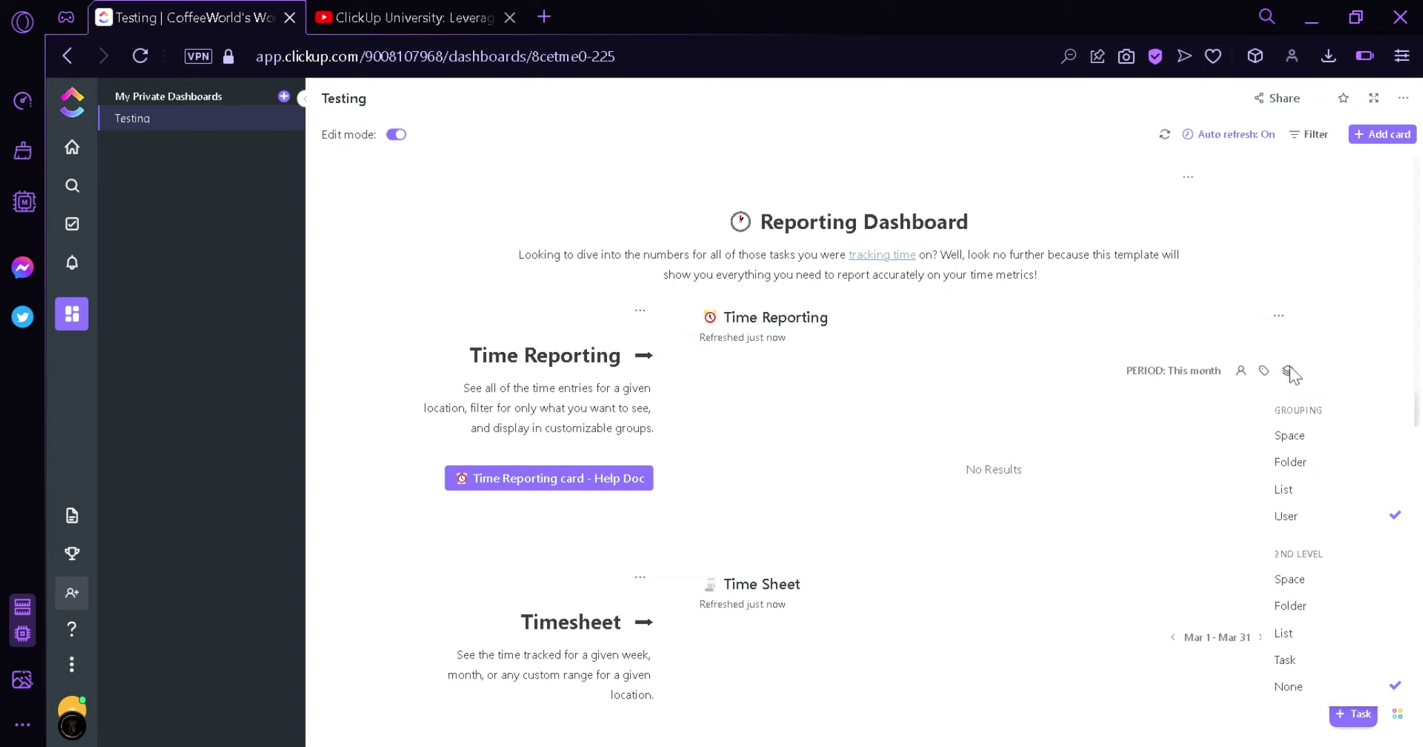
# Scroll through the dashboard's cards and bring up the dashboard options menu
pyautogui.scroll(-3, 699, 464)
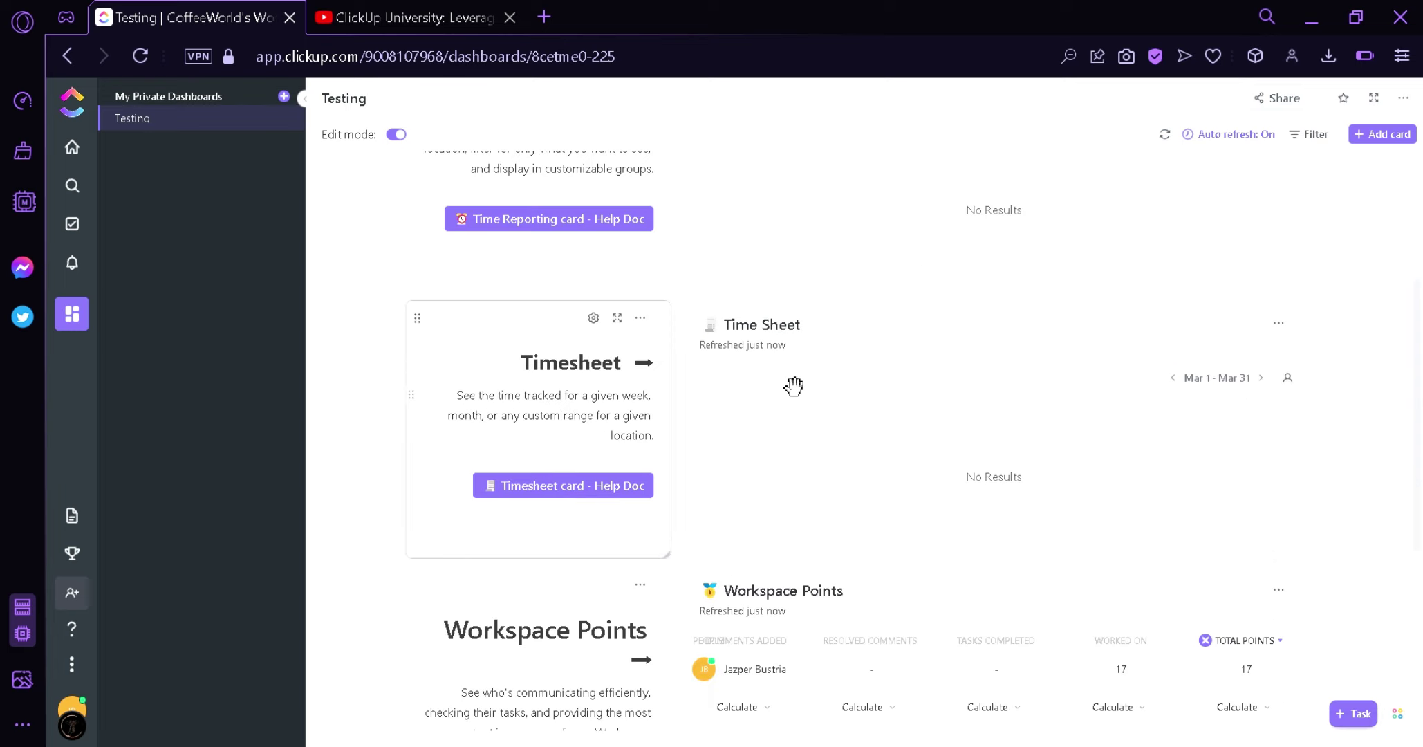
pyautogui.scroll(-3, 778, 524)
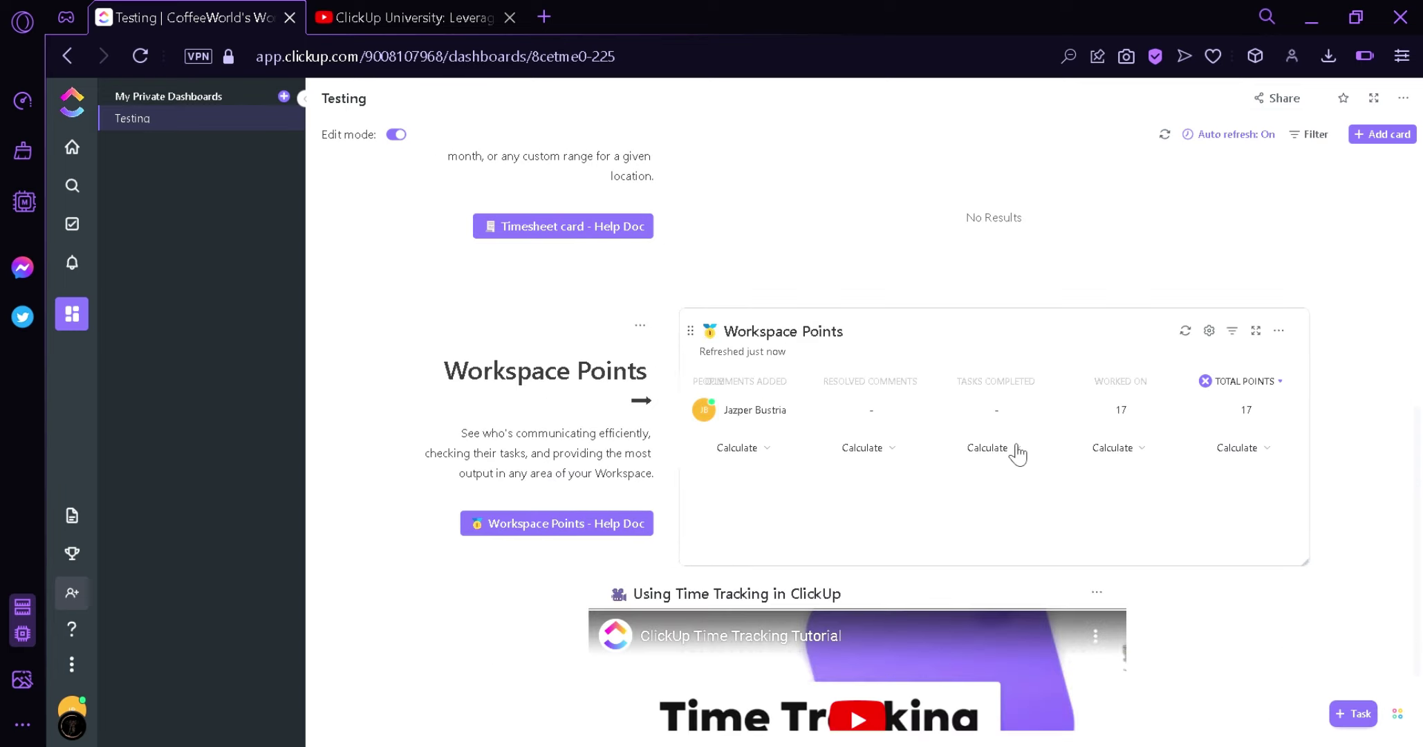
pyautogui.scroll(-1, 1021, 454)
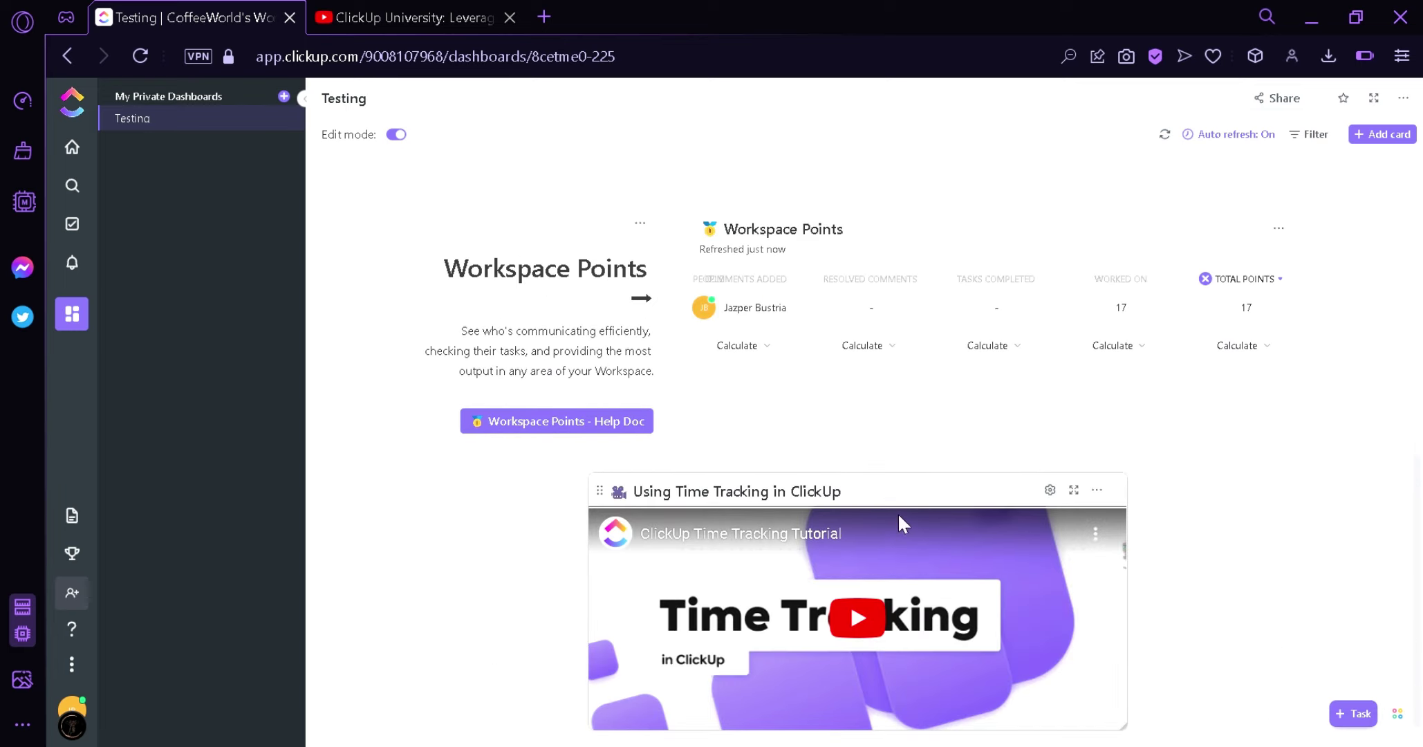
pyautogui.scroll(7, 1232, 451)
pyautogui.click(1403, 97)
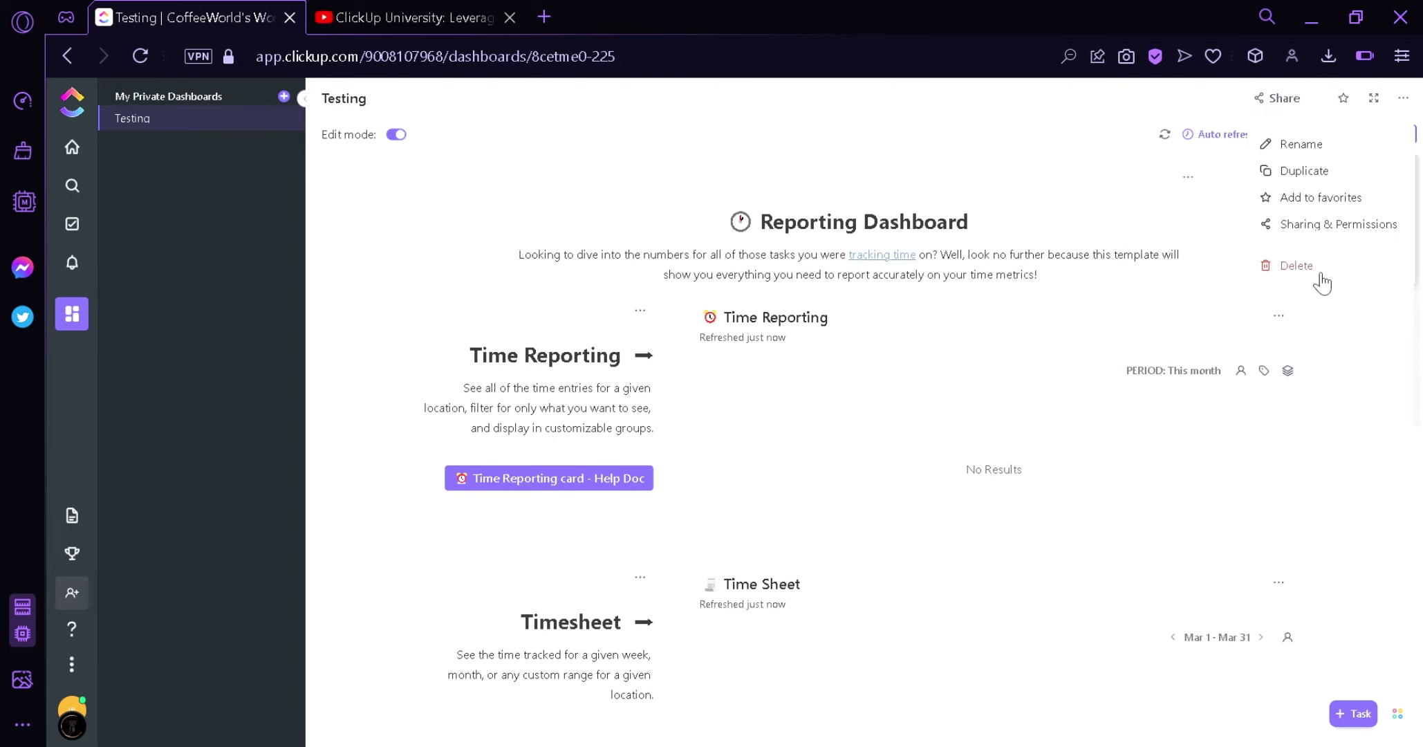
# Start the new testing dashboard from scratch to bring up the Add card catalogue
pyautogui.click(1320, 339)
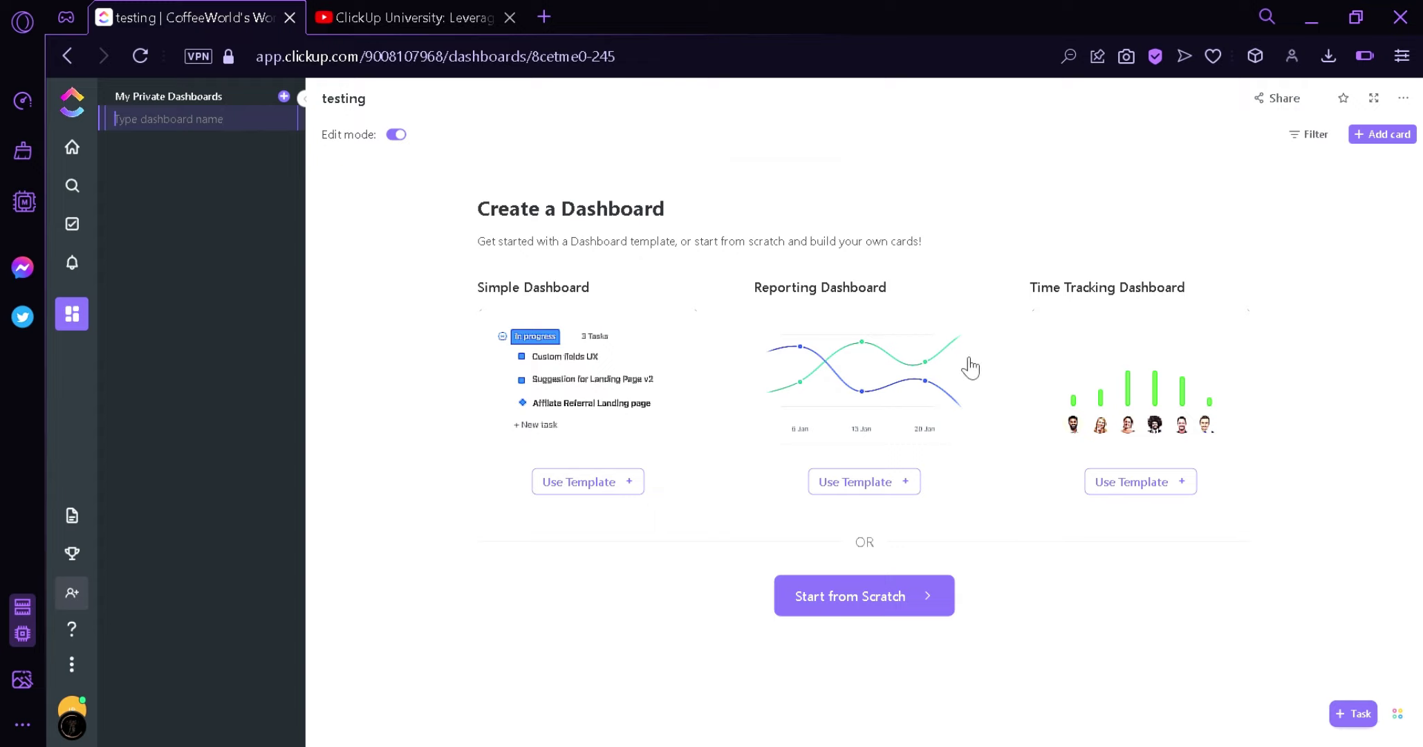
pyautogui.click(922, 620)
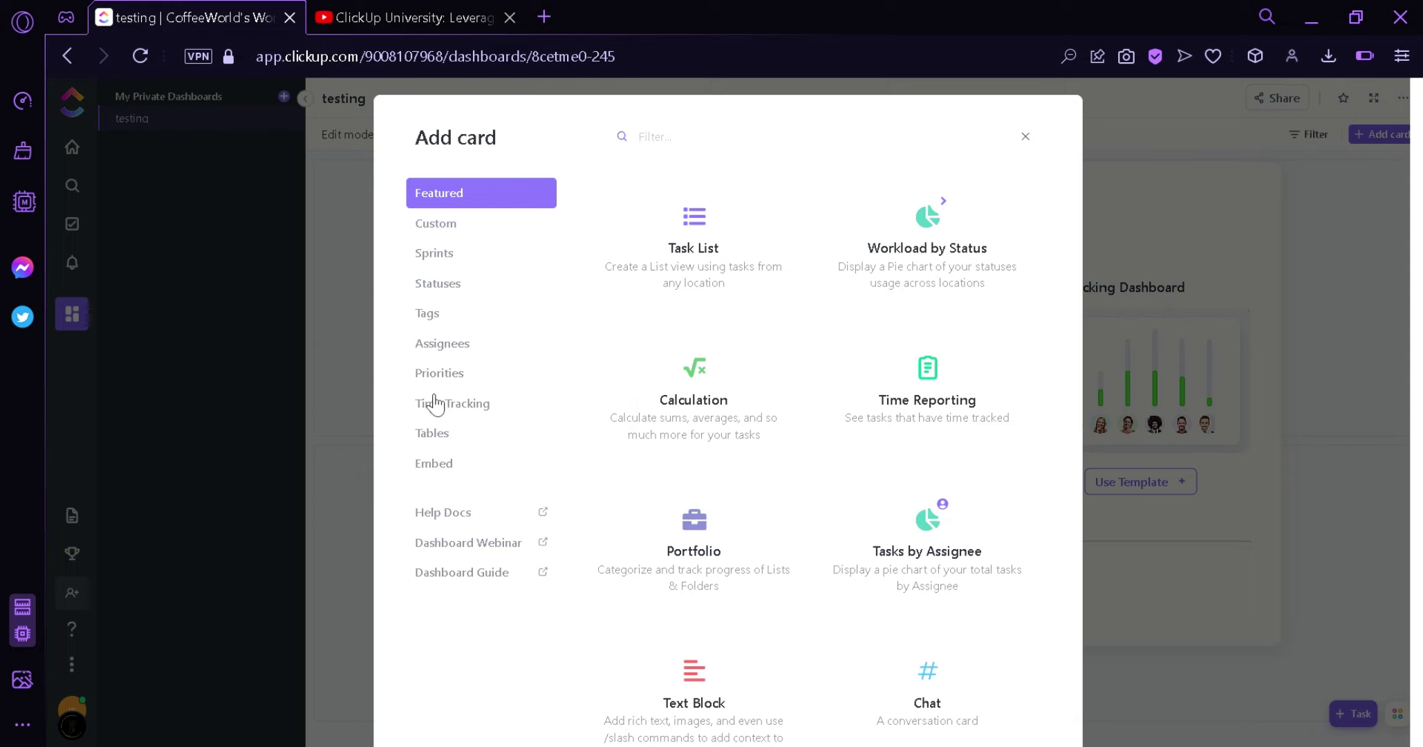
# Browse the Custom, Sprints, Statuses, Tags, Assignees, Priorities, Time Tracking, Tables and Embed card categories, returning to Featured
pyautogui.click(495, 234)
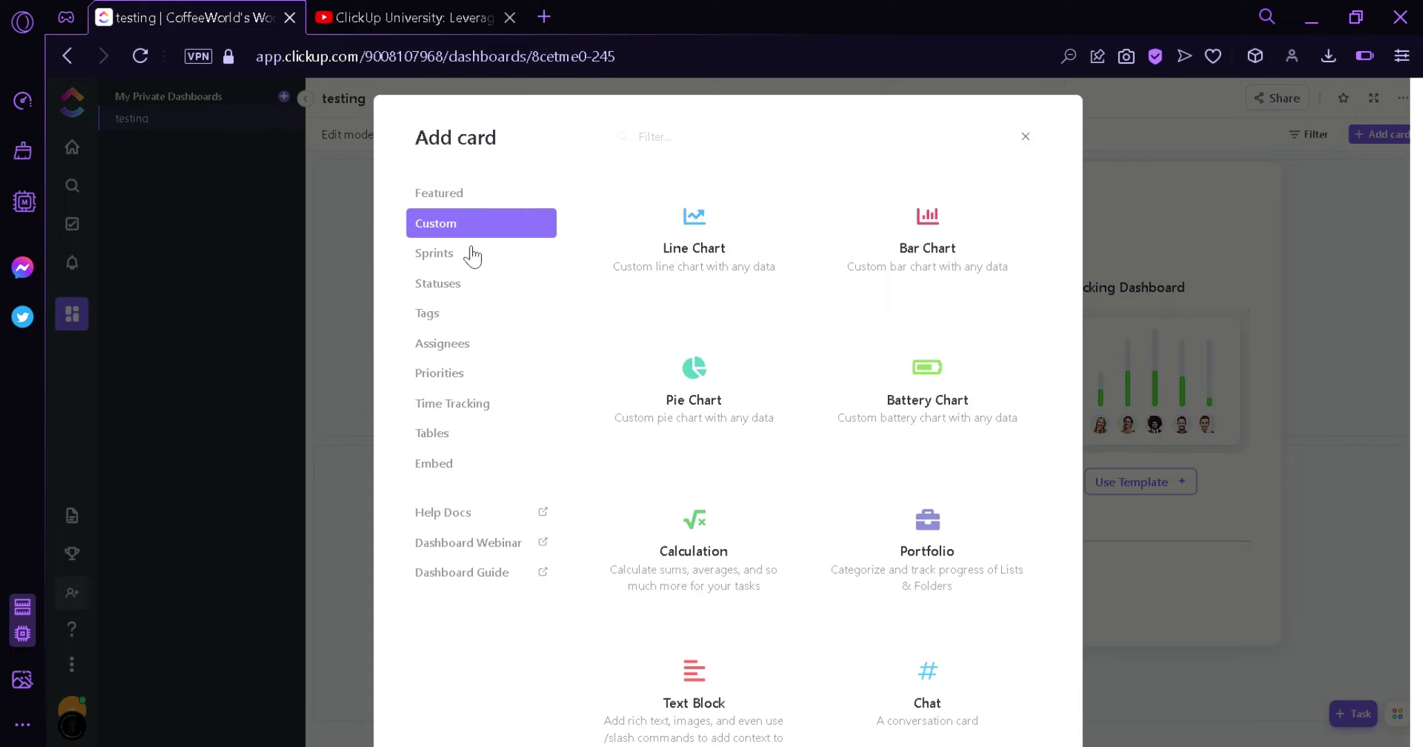
pyautogui.click(455, 260)
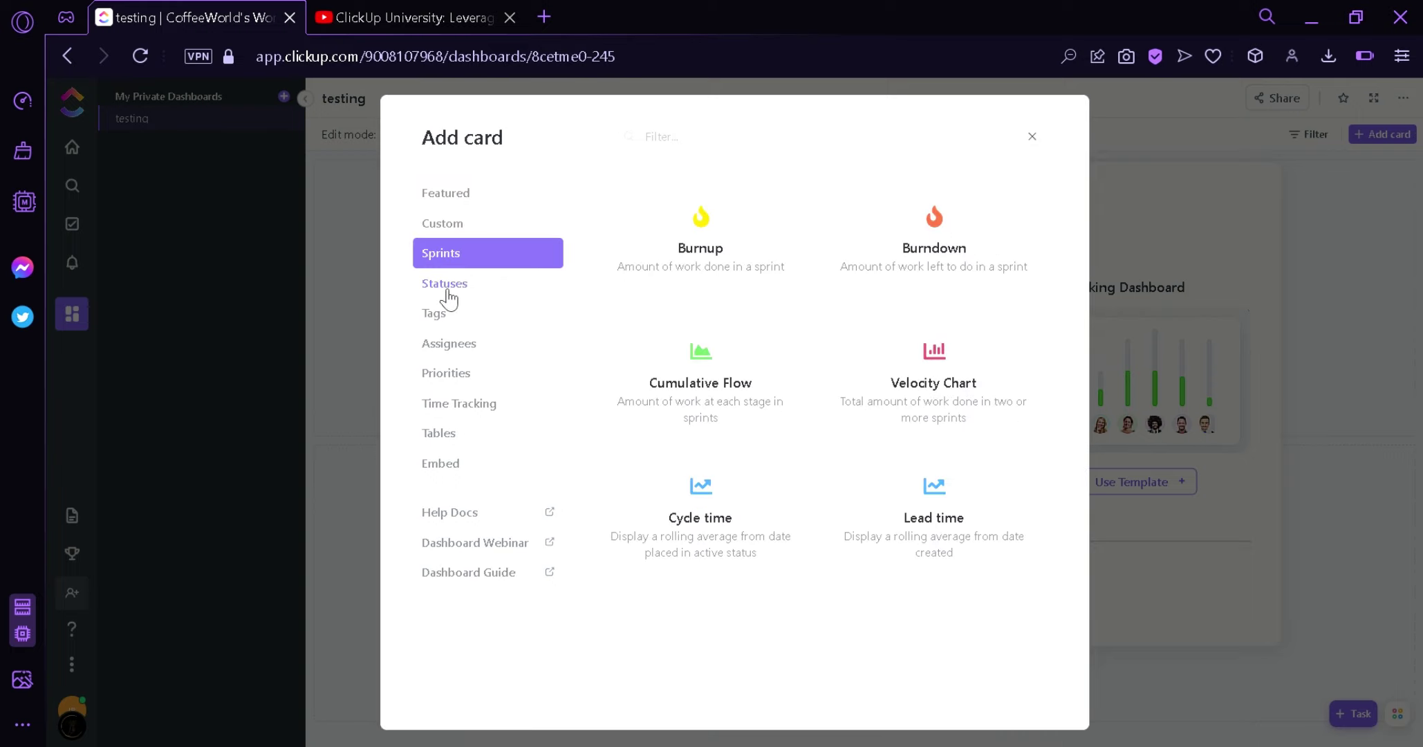
pyautogui.click(447, 293)
pyautogui.click(454, 324)
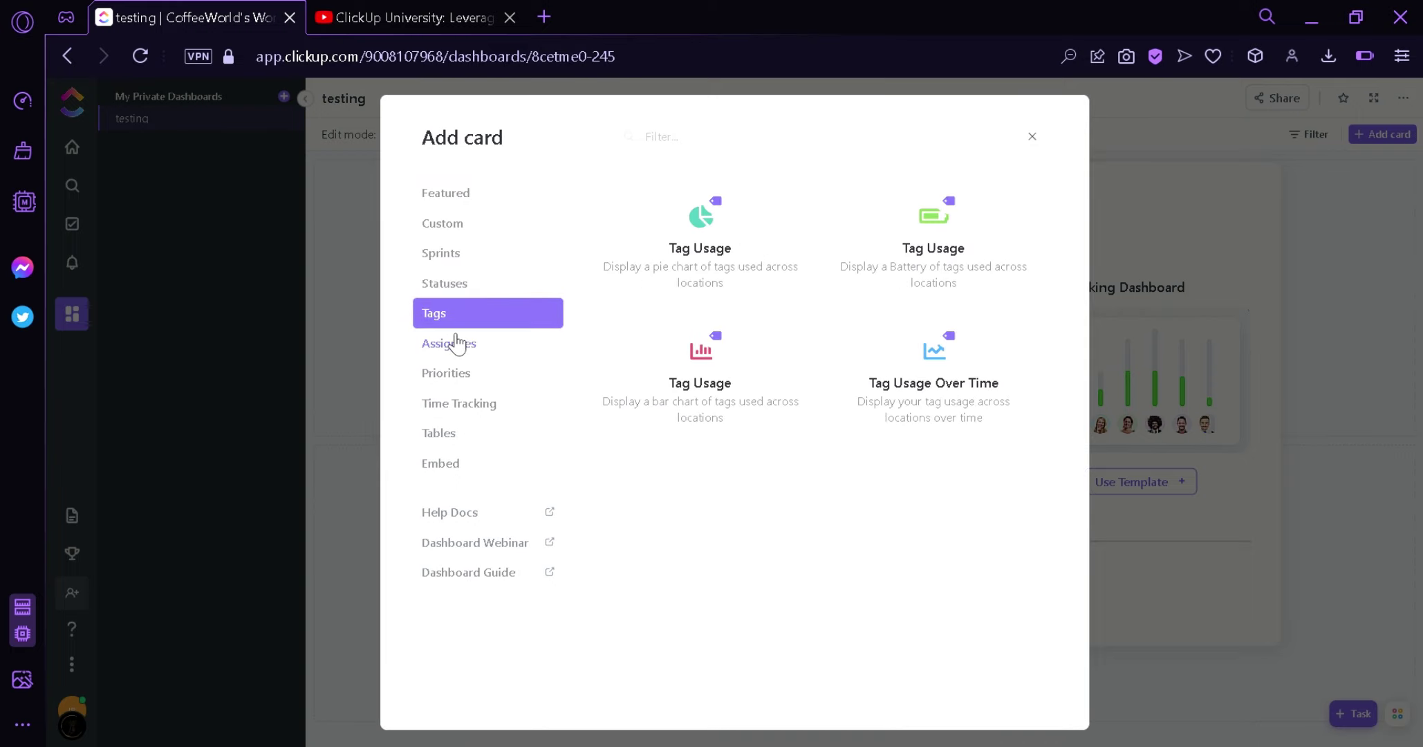
pyautogui.click(456, 343)
pyautogui.click(458, 377)
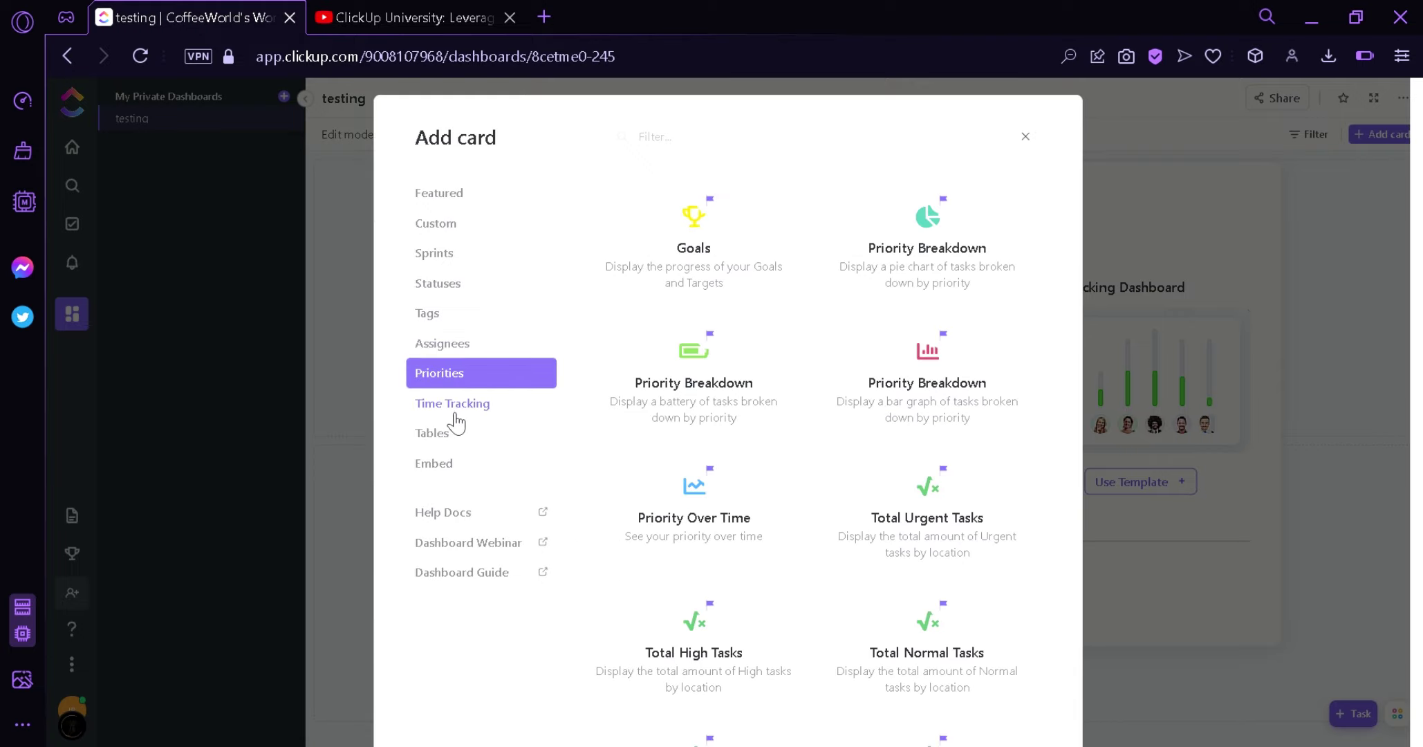
pyautogui.click(455, 413)
pyautogui.click(457, 436)
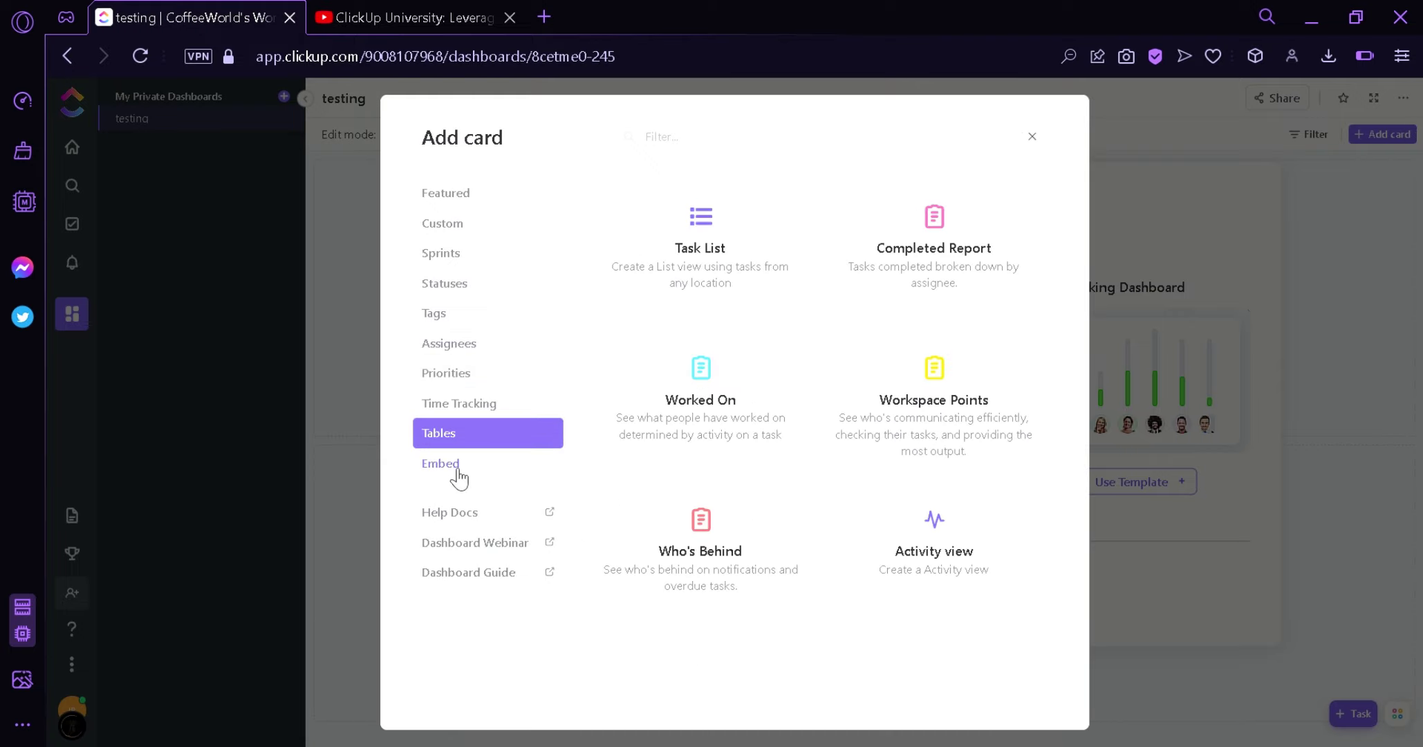
pyautogui.click(456, 468)
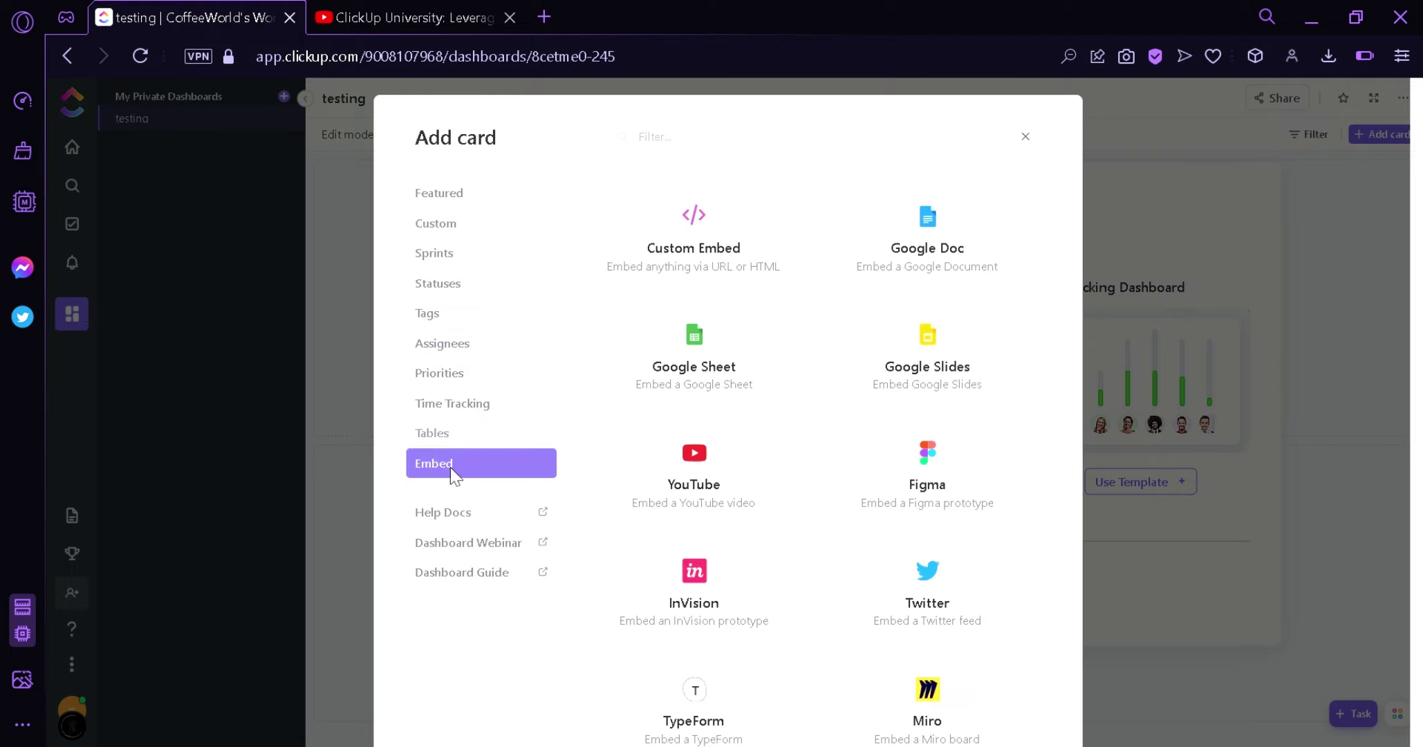
pyautogui.click(481, 198)
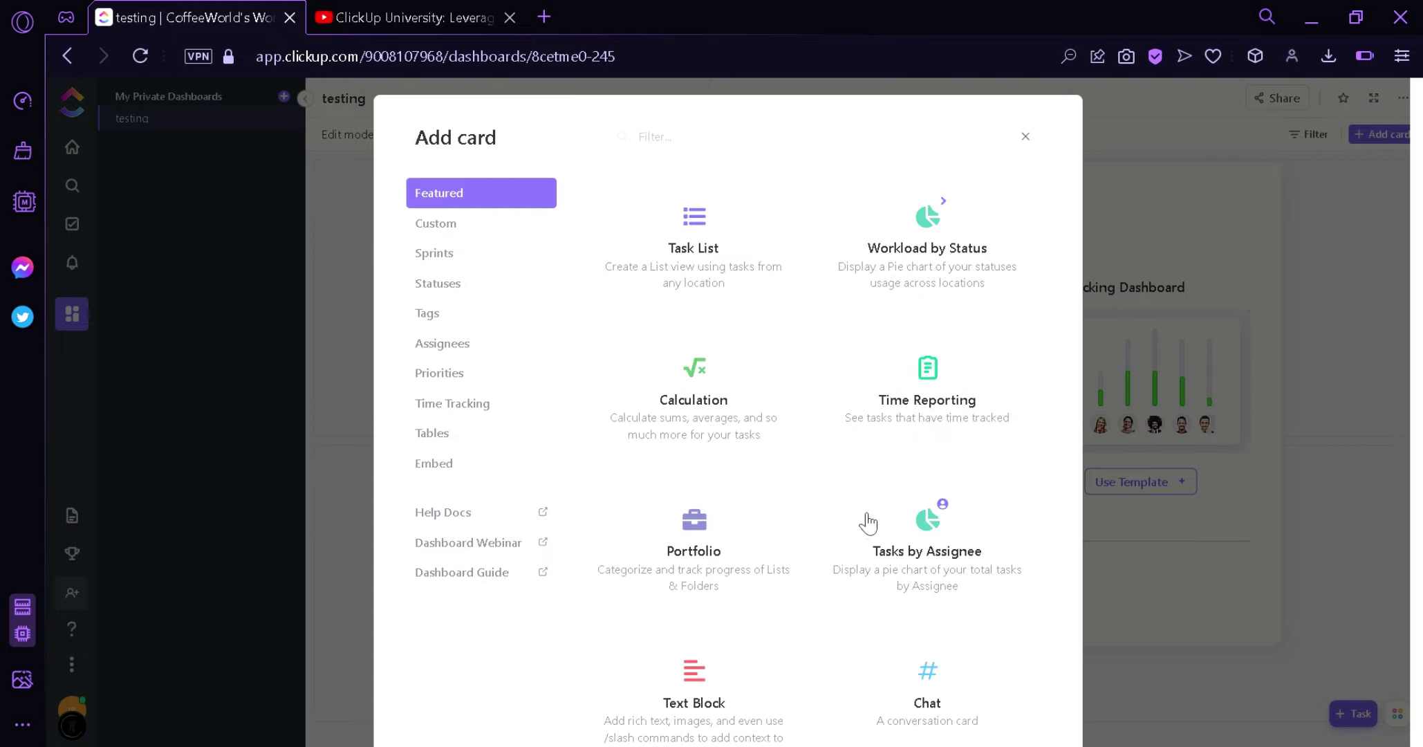
# Skim the categories again from Custom chart through Tables, then go back to Featured
pyautogui.click(450, 225)
pyautogui.click(442, 256)
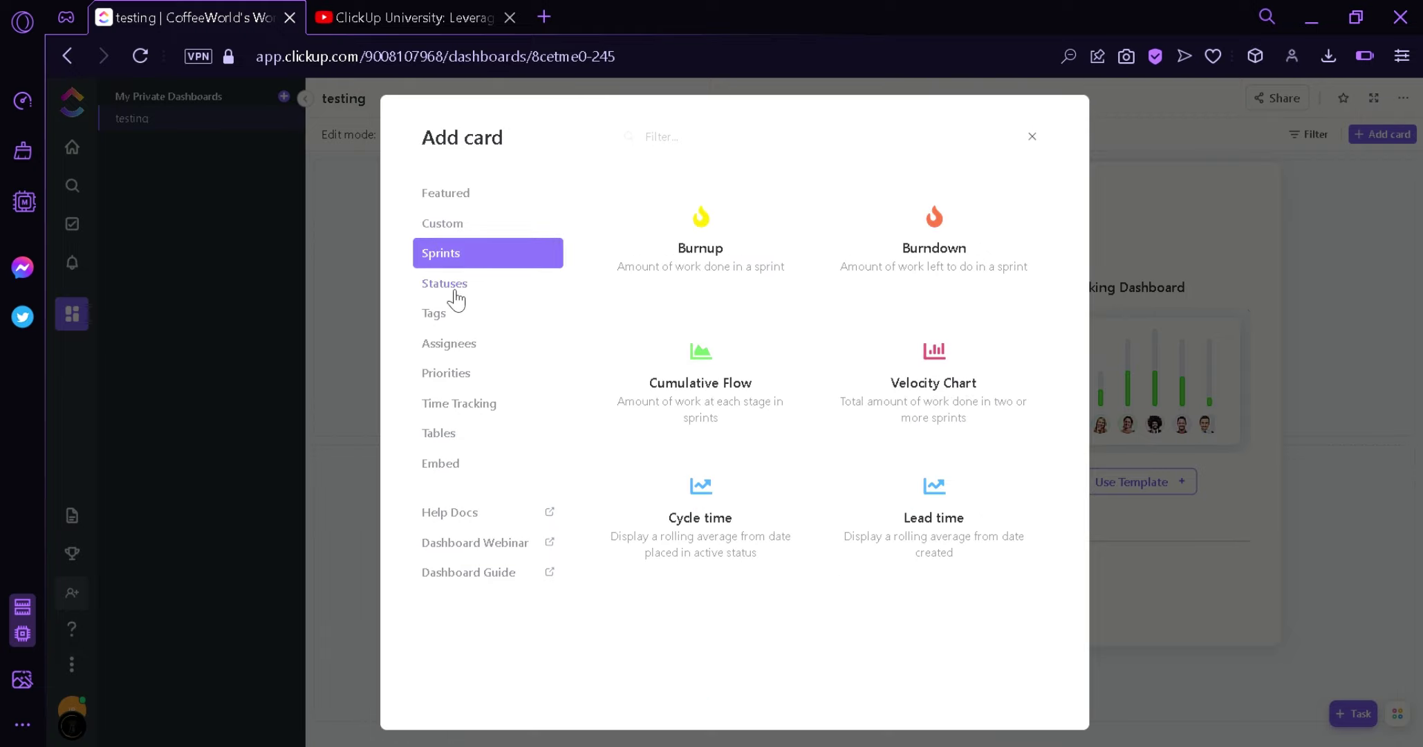
pyautogui.click(449, 284)
pyautogui.click(449, 315)
pyautogui.click(449, 346)
pyautogui.click(448, 377)
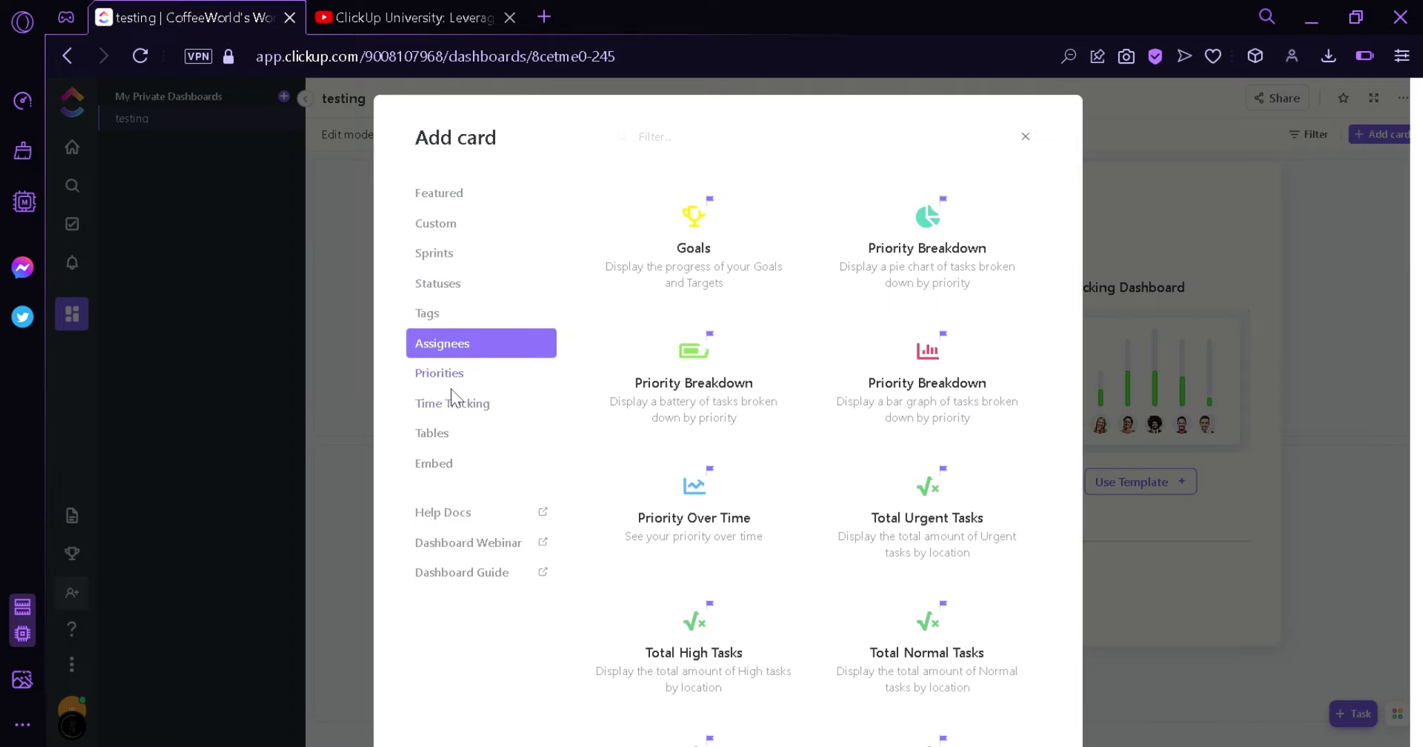
pyautogui.click(467, 434)
pyautogui.click(506, 196)
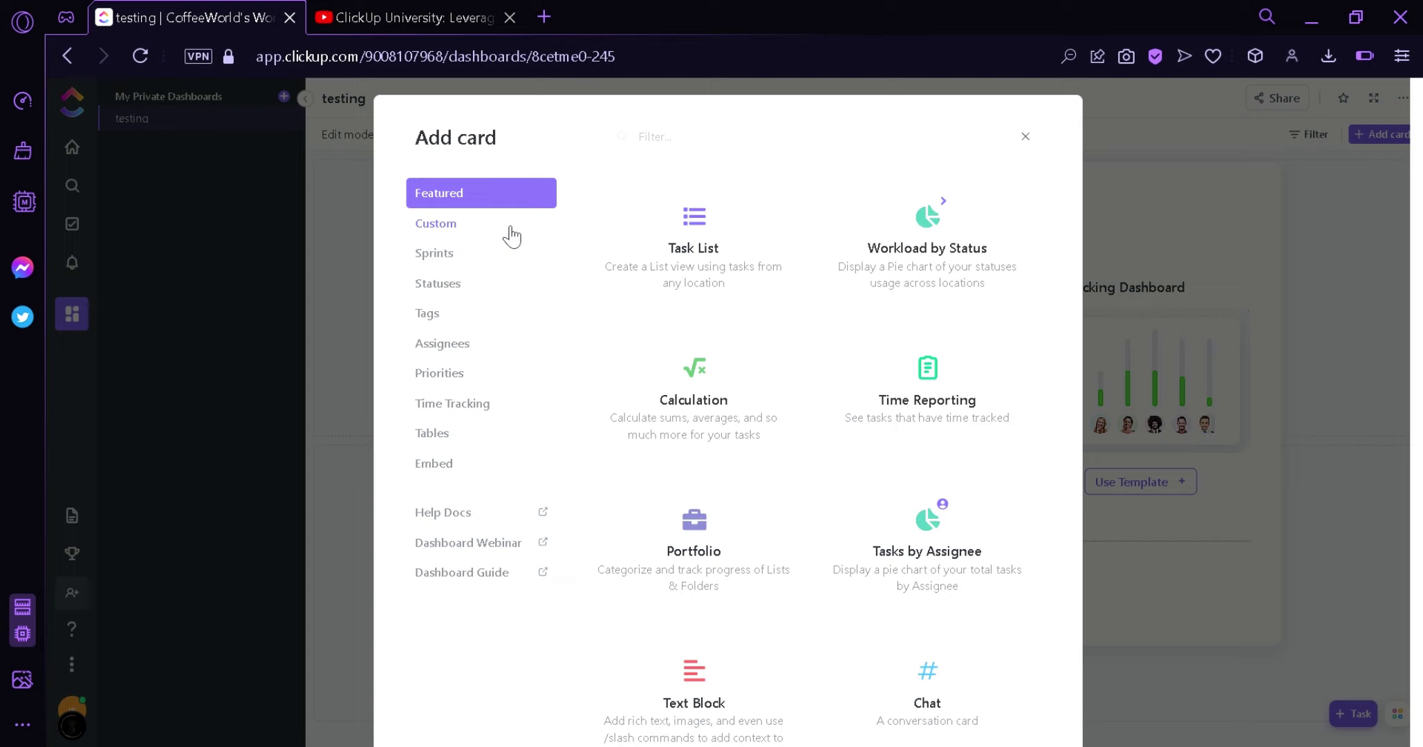
# Start a Task List card and name it SIMPLE TO DO LIST
pyautogui.click(719, 250)
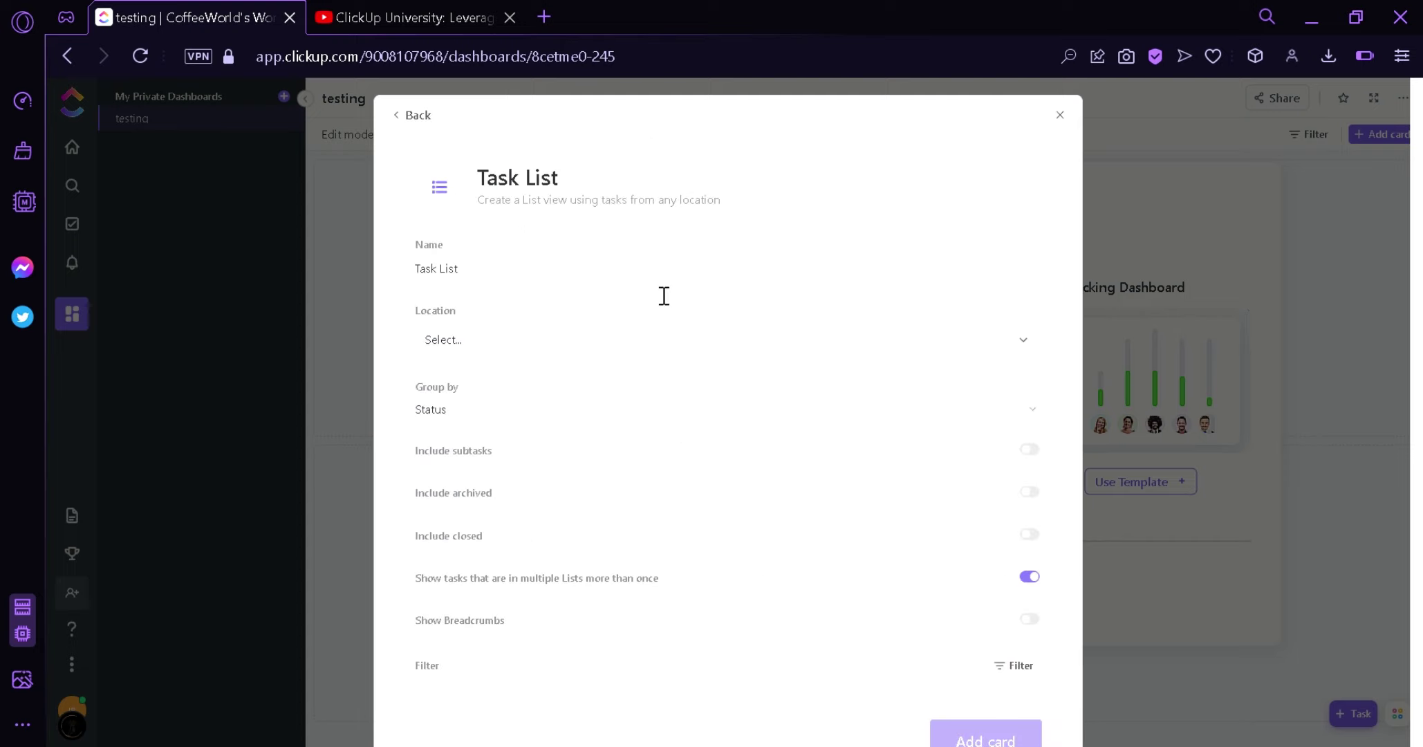
pyautogui.moveTo(531, 293); pyautogui.dragTo(431, 296)
pyautogui.write('SIMPLE TO DO LIST')
# Set the card's location to Testing and keep its tasks grouped by Status
pyautogui.click(486, 351)
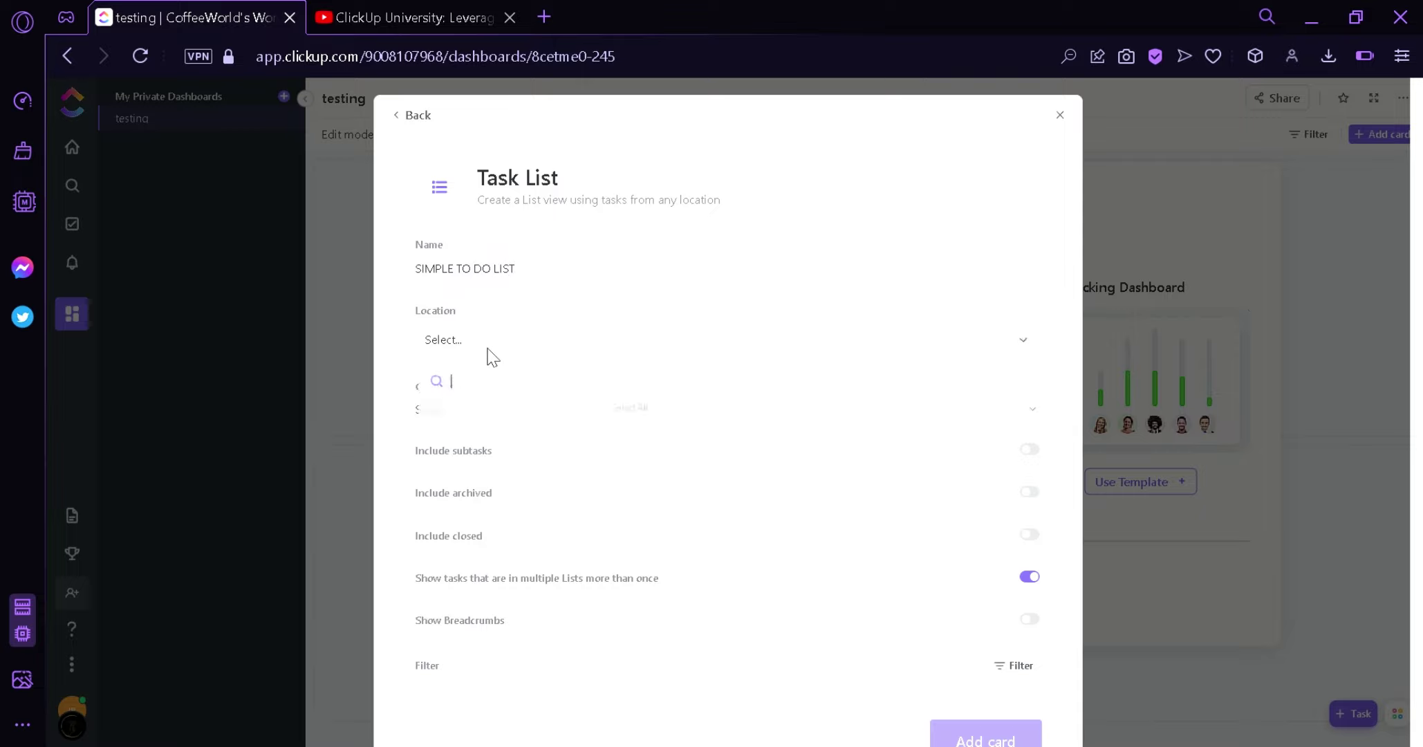
pyautogui.click(652, 469)
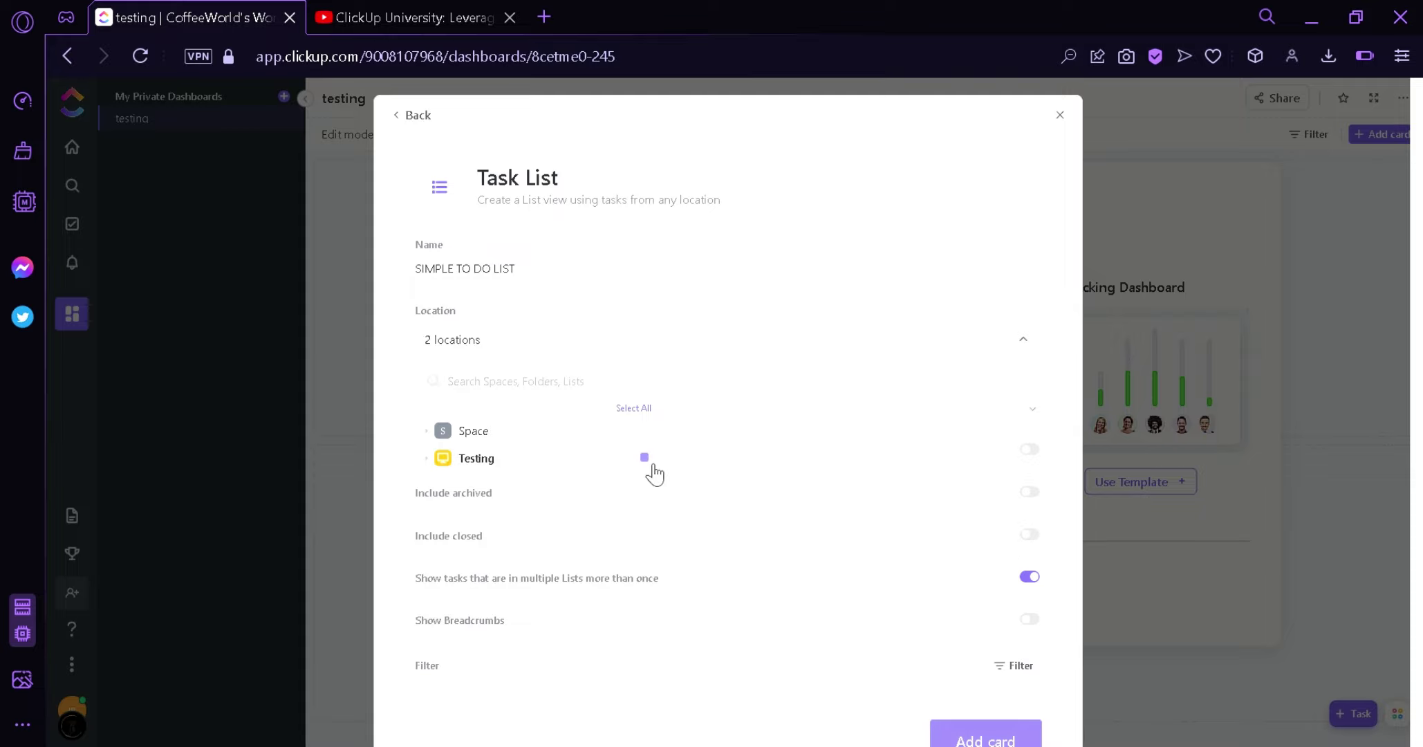
pyautogui.click(743, 415)
pyautogui.click(743, 412)
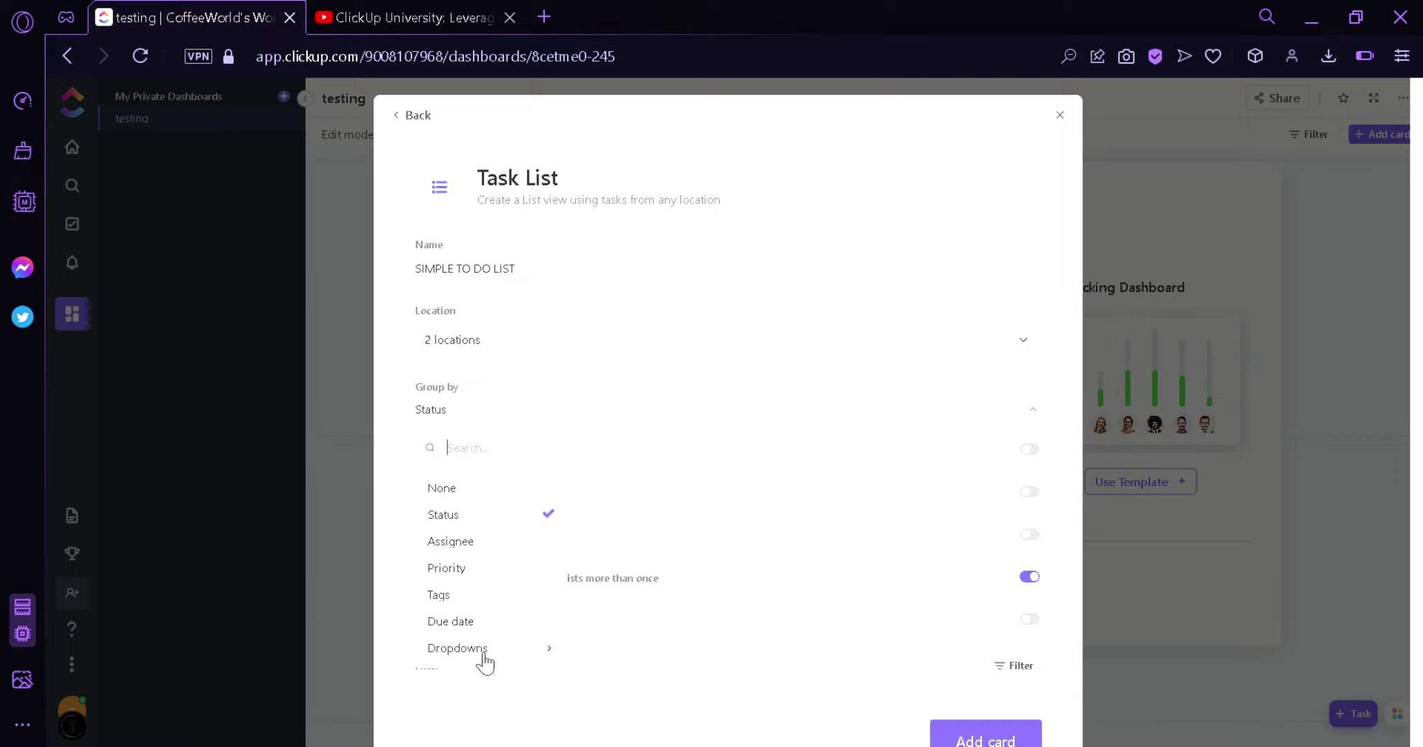
pyautogui.click(751, 421)
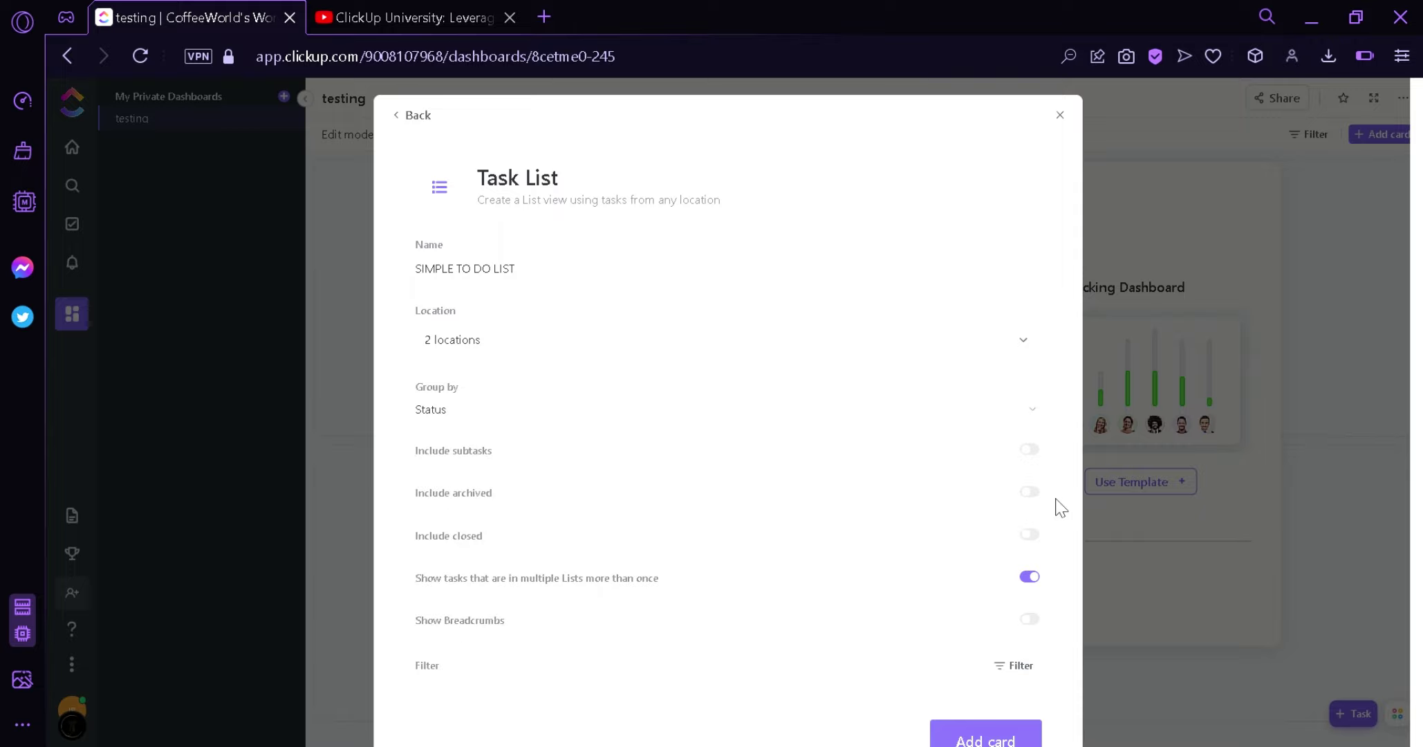
# Include subtasks, leave the filters empty, and add the card to the dashboard
pyautogui.click(1036, 453)
pyautogui.moveTo(619, 584)
pyautogui.click(1010, 668)
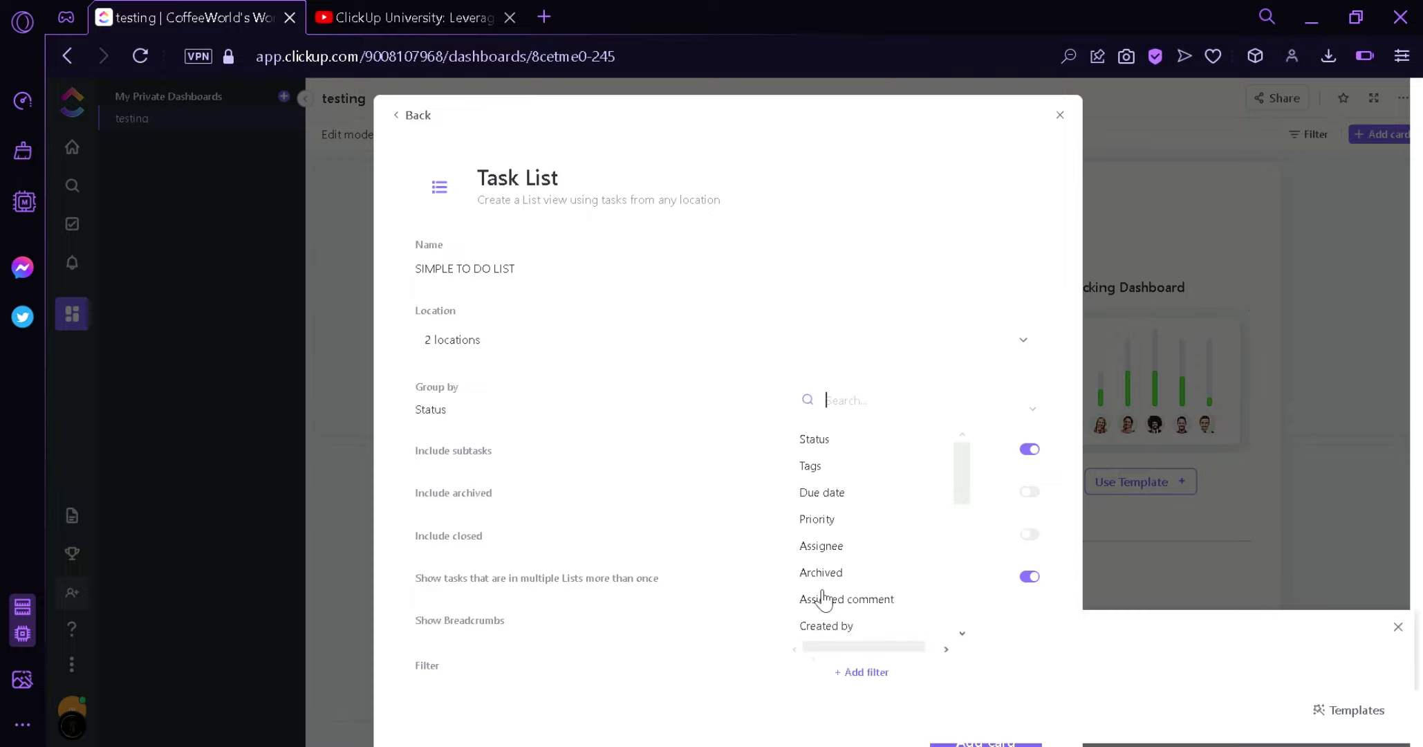
pyautogui.click(1180, 642)
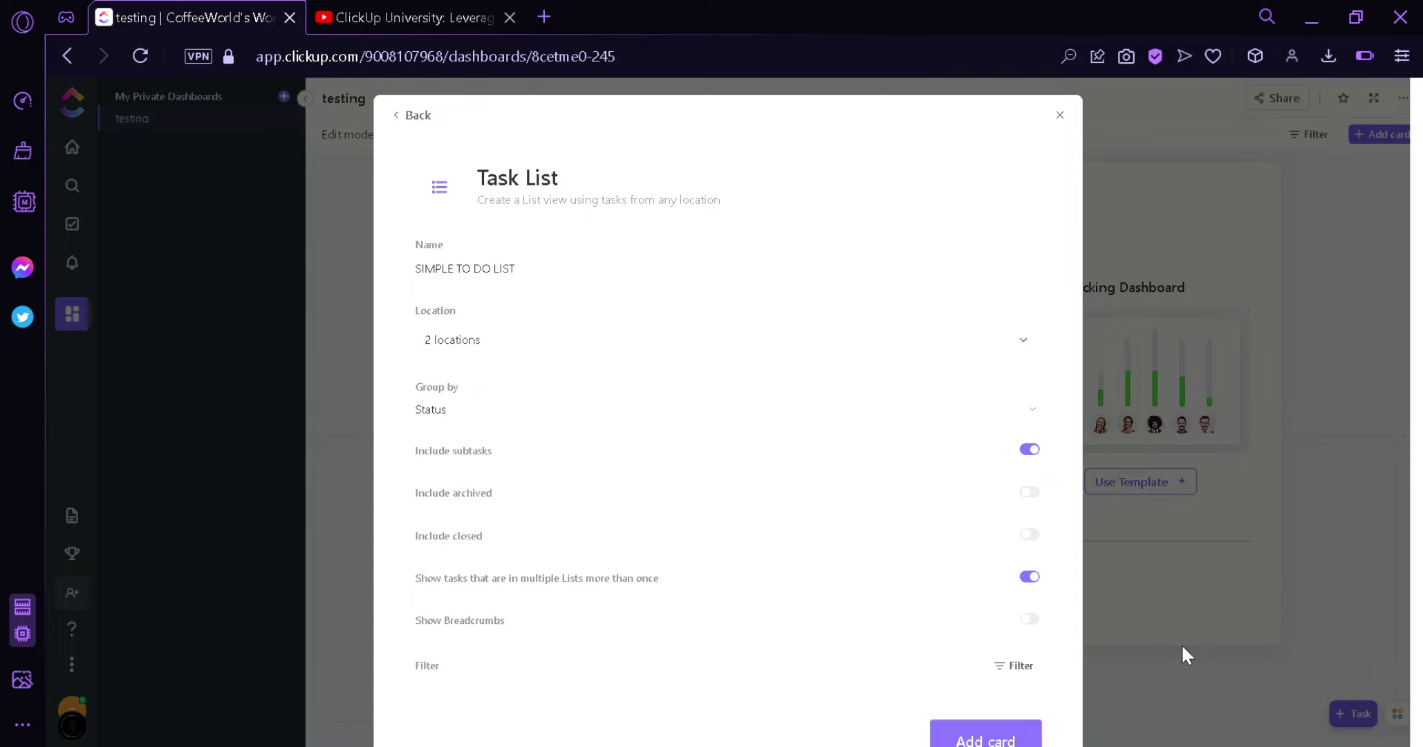
pyautogui.click(1003, 740)
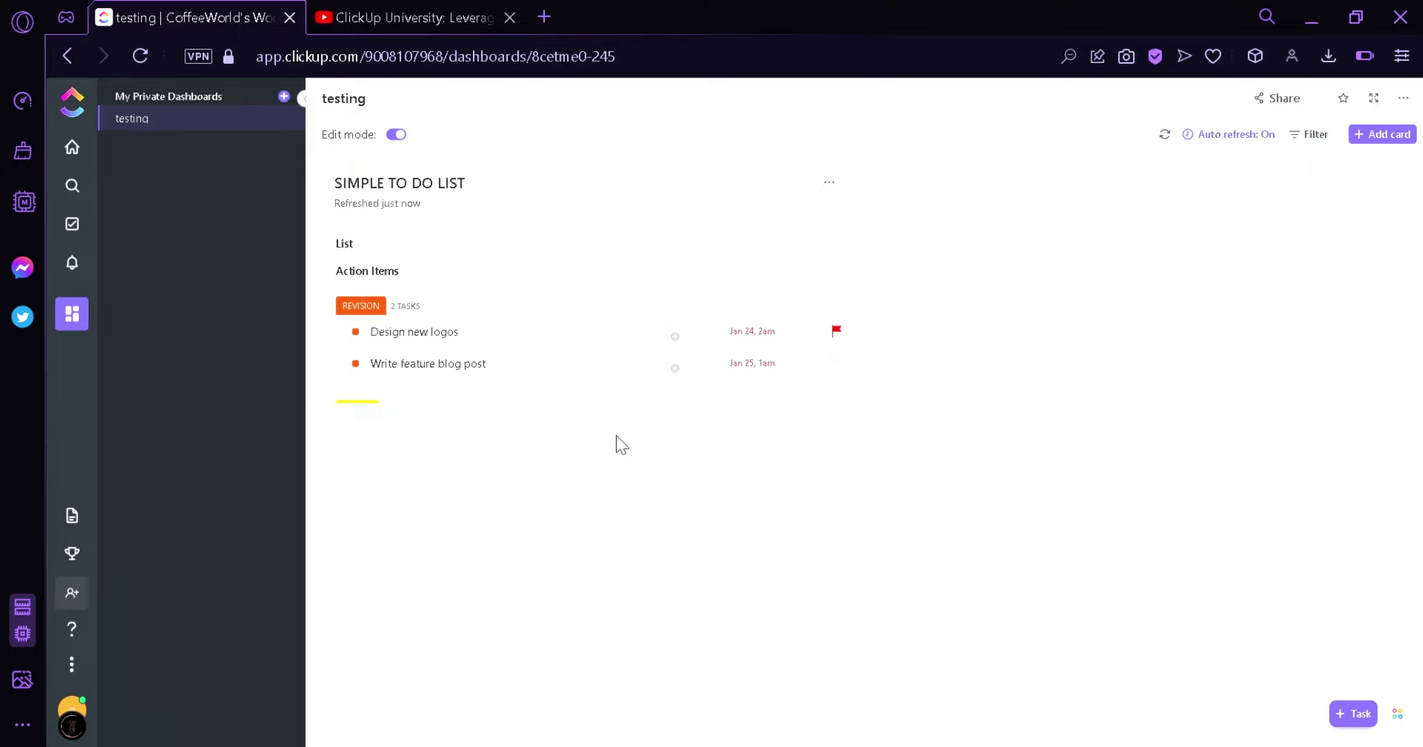
# Make the SIMPLE TO DO LIST card taller and narrower, then bring up the Add card catalogue
pyautogui.moveTo(639, 429); pyautogui.dragTo(607, 700)
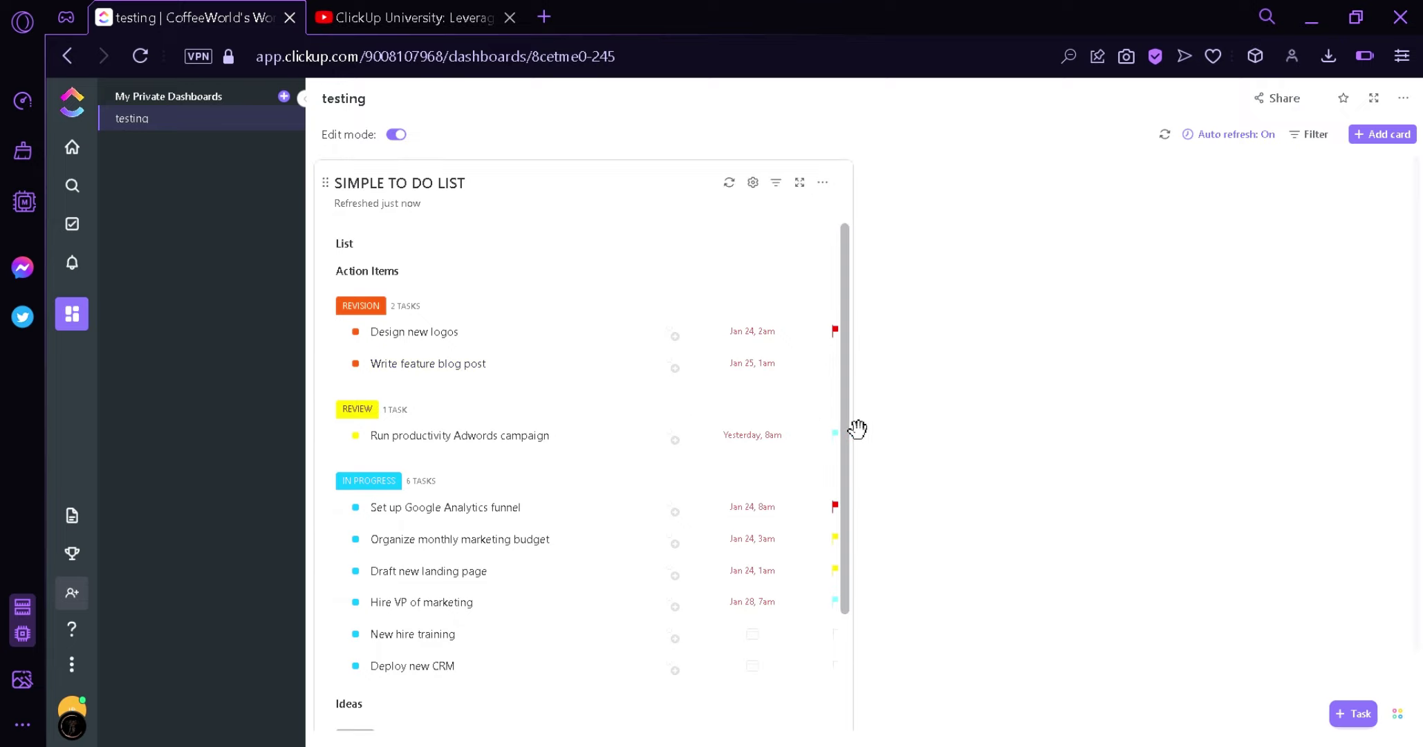
pyautogui.moveTo(863, 424); pyautogui.dragTo(683, 413)
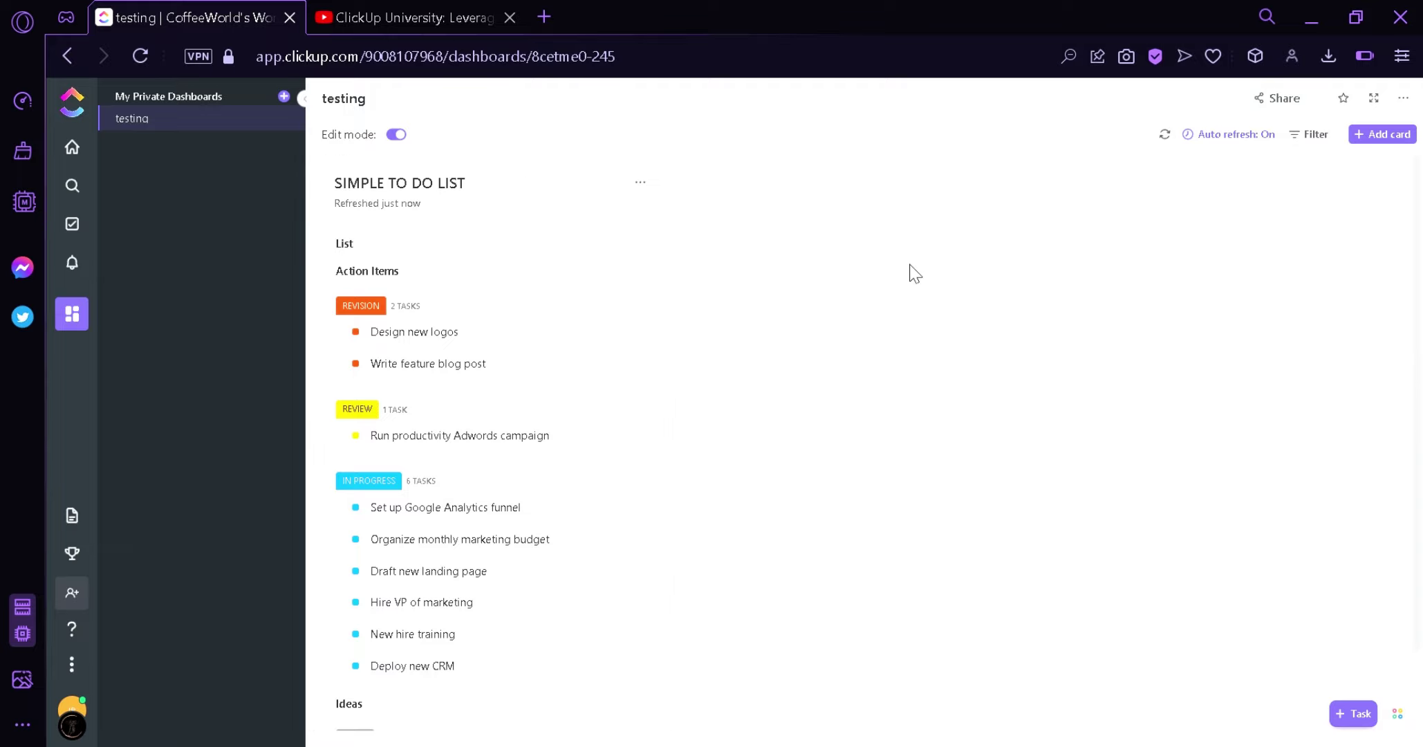
pyautogui.click(1409, 134)
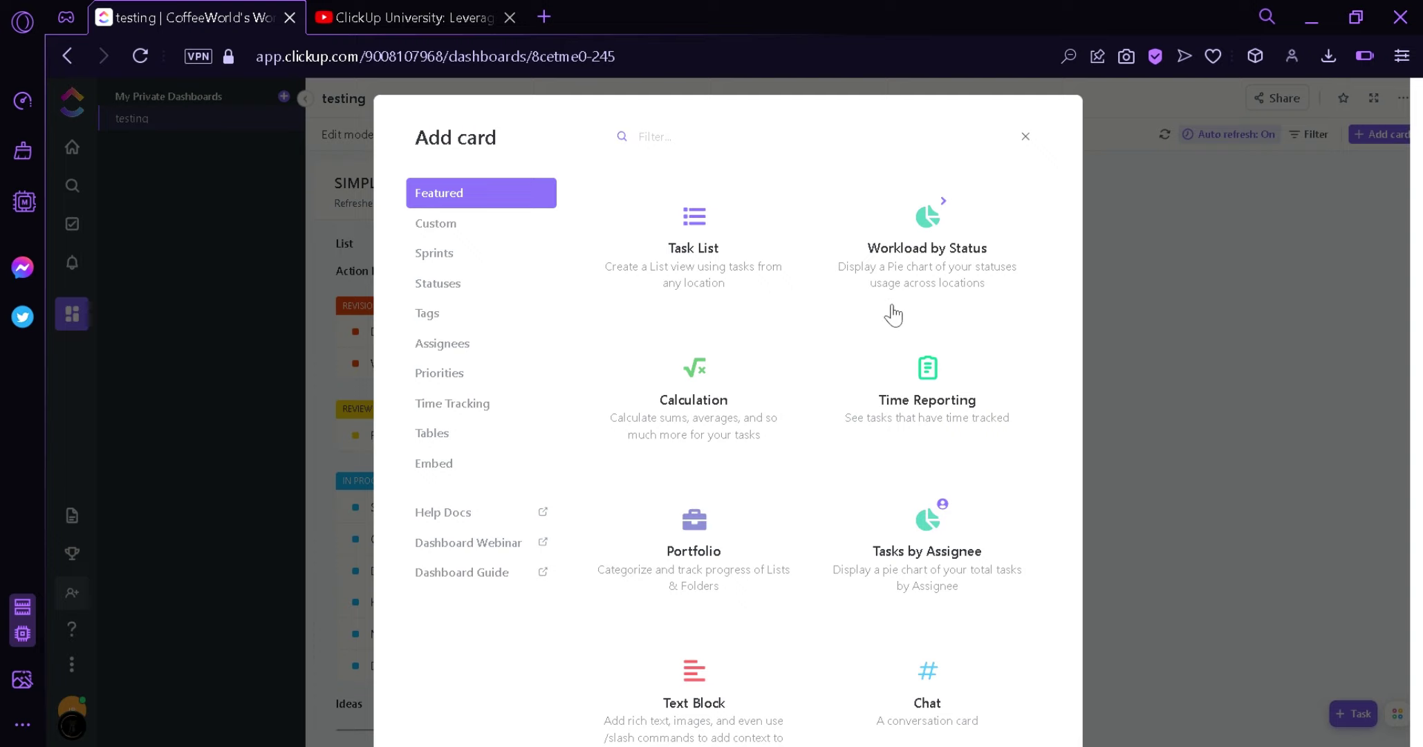
# Add a Chat card beside the to-do list, make it taller, and post 'hi helllo'
pyautogui.click(907, 677)
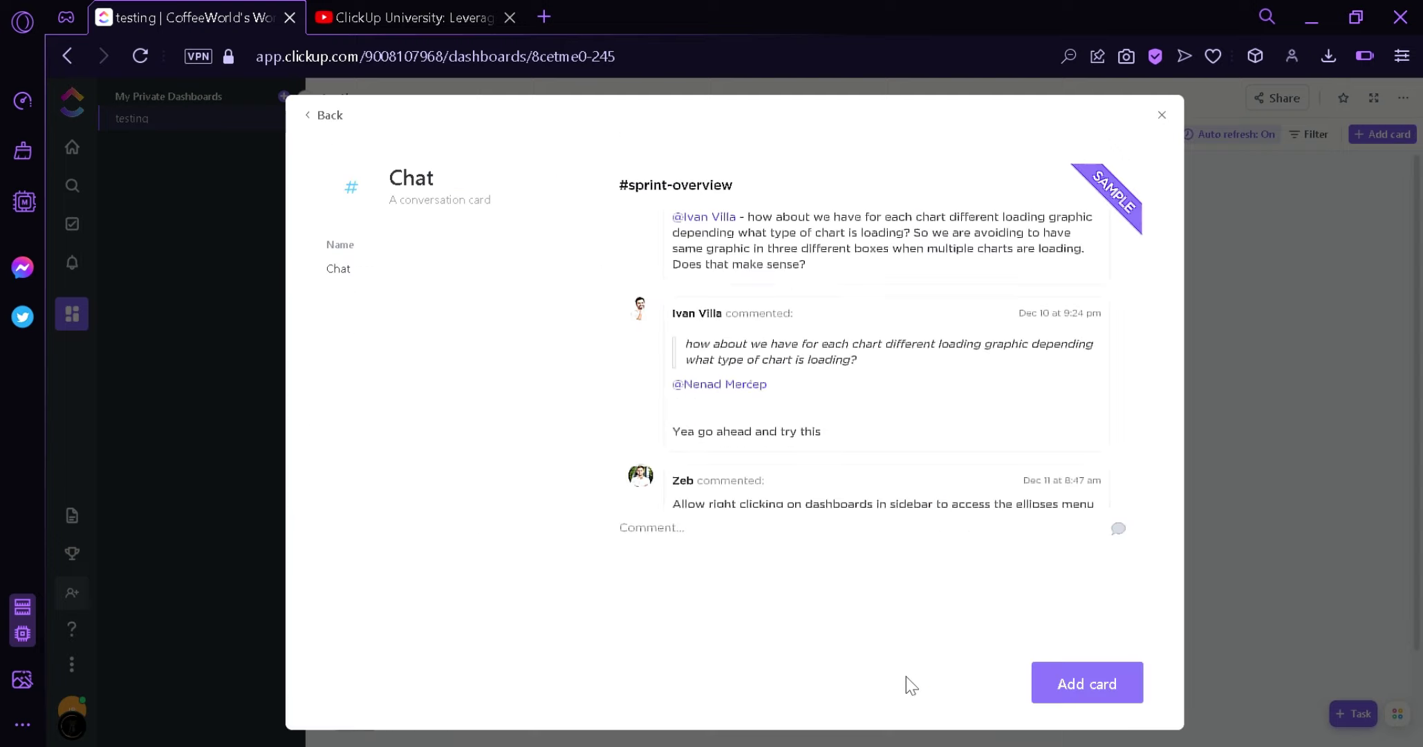
pyautogui.click(1070, 694)
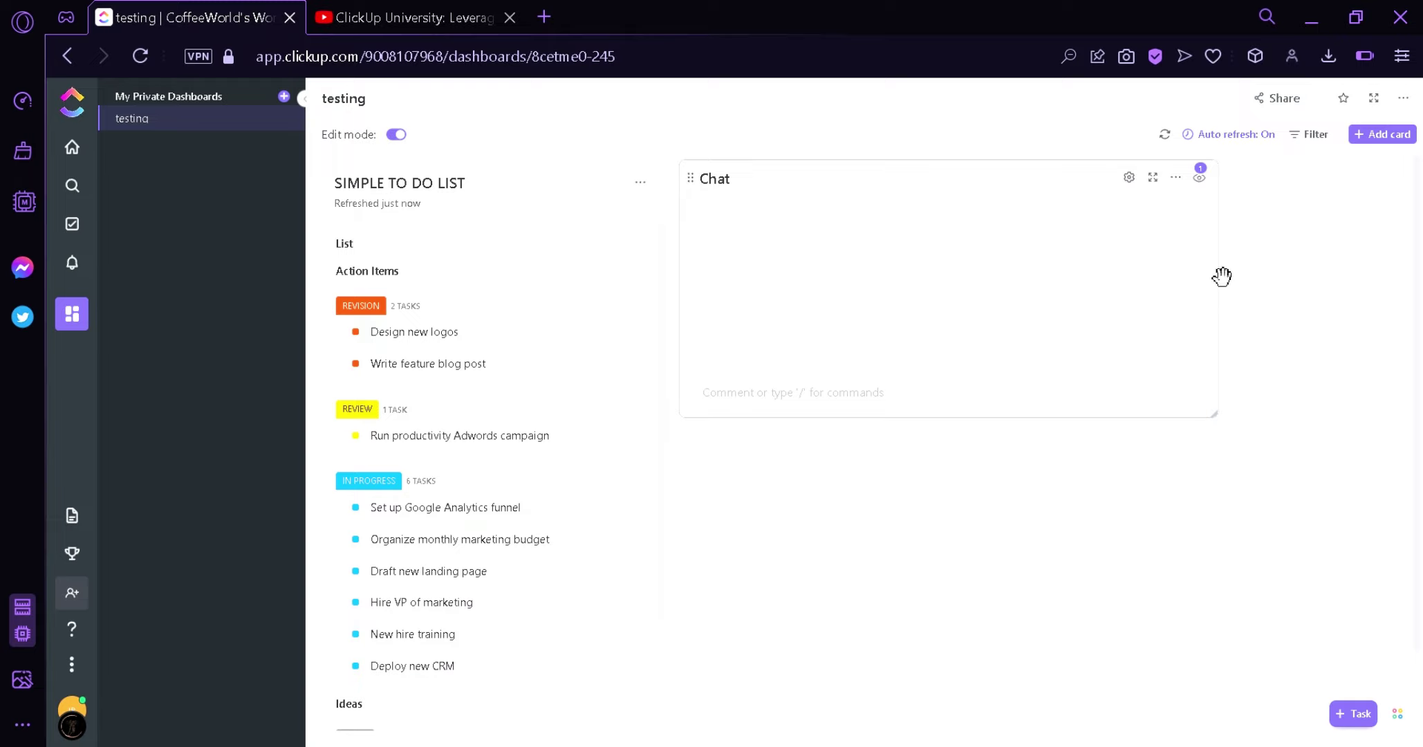
pyautogui.moveTo(1217, 280); pyautogui.dragTo(933, 381)
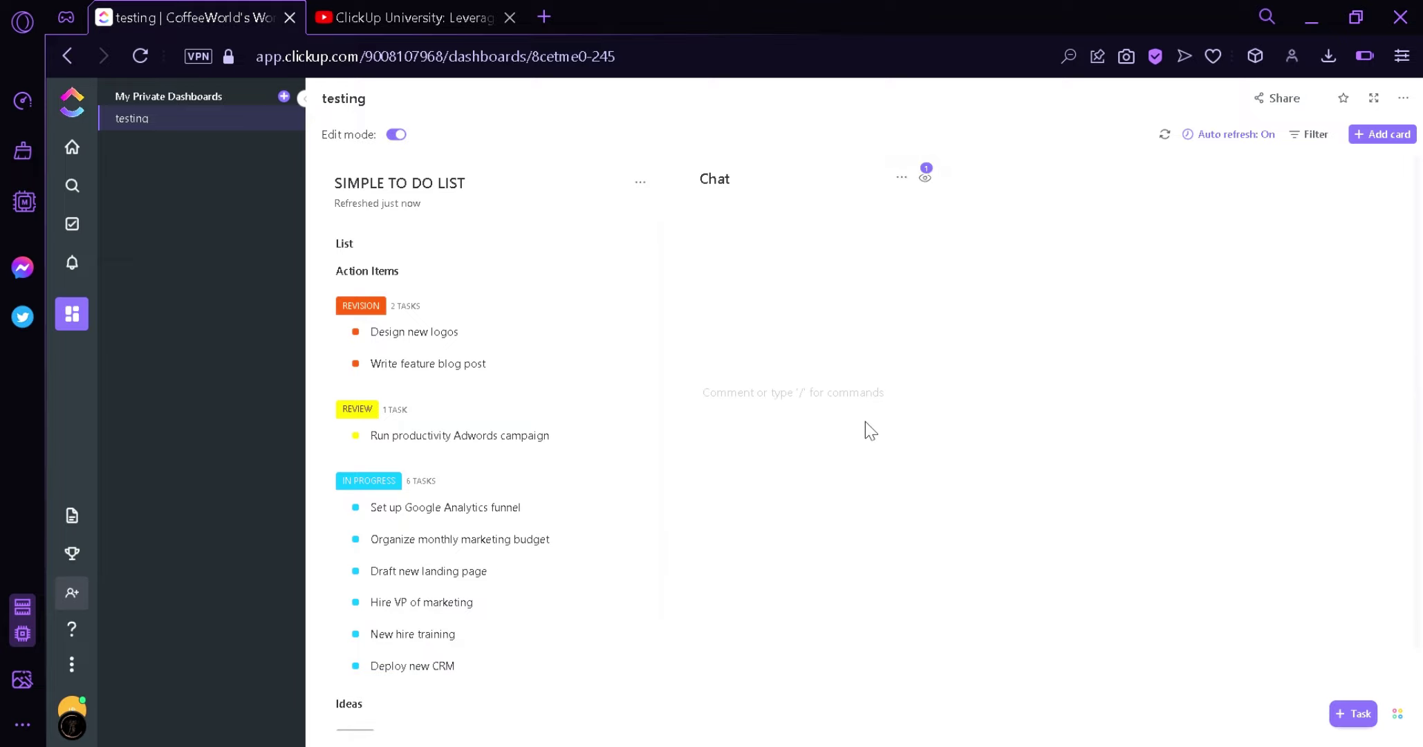
pyautogui.moveTo(867, 426); pyautogui.dragTo(781, 637)
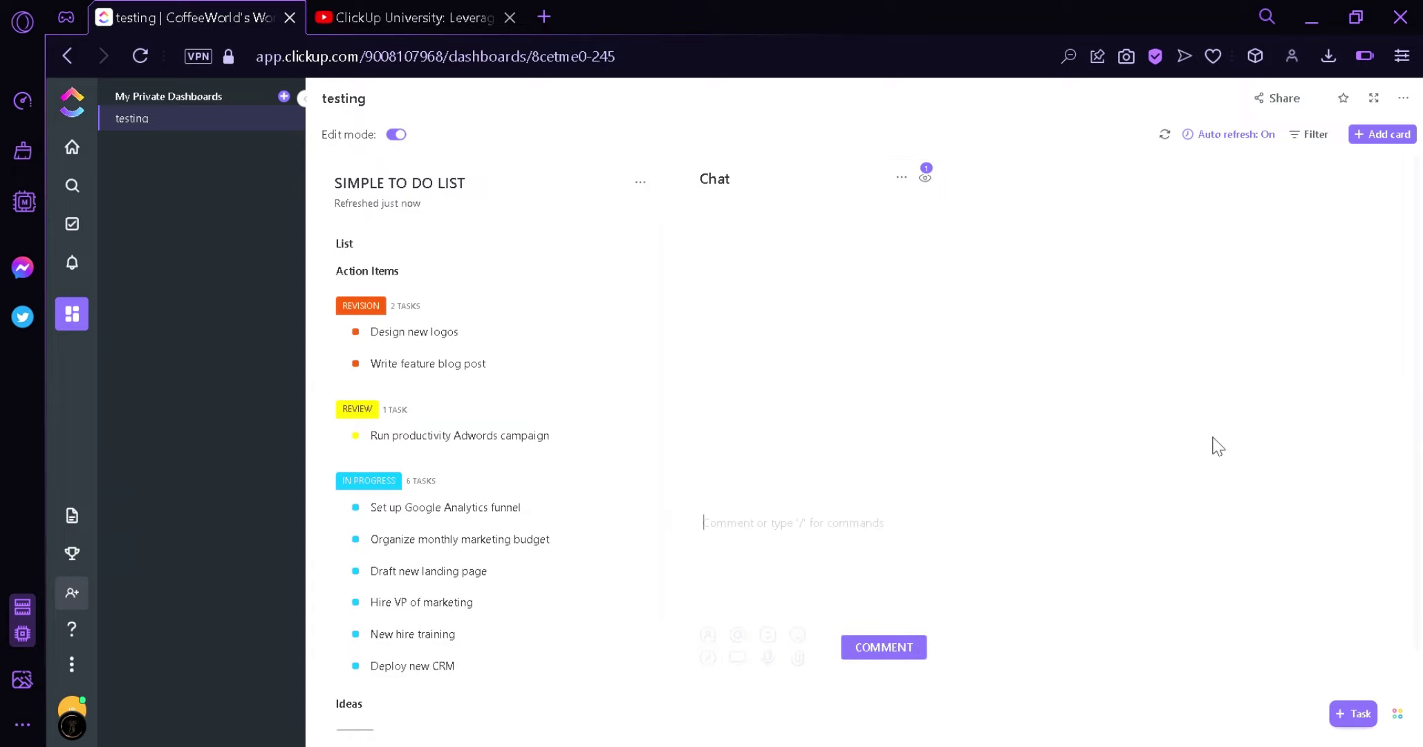
pyautogui.write('hi helllo')
pyautogui.press('Return')
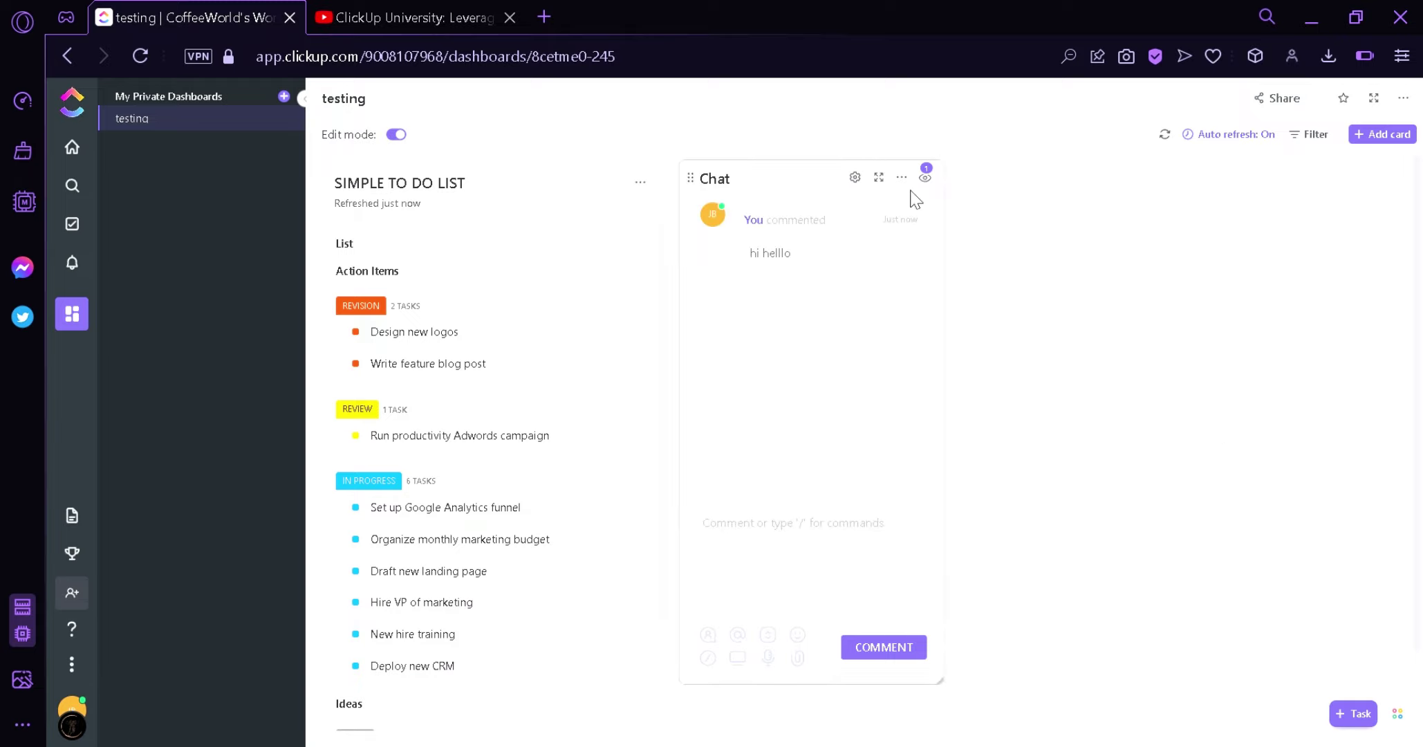
pyautogui.click(902, 178)
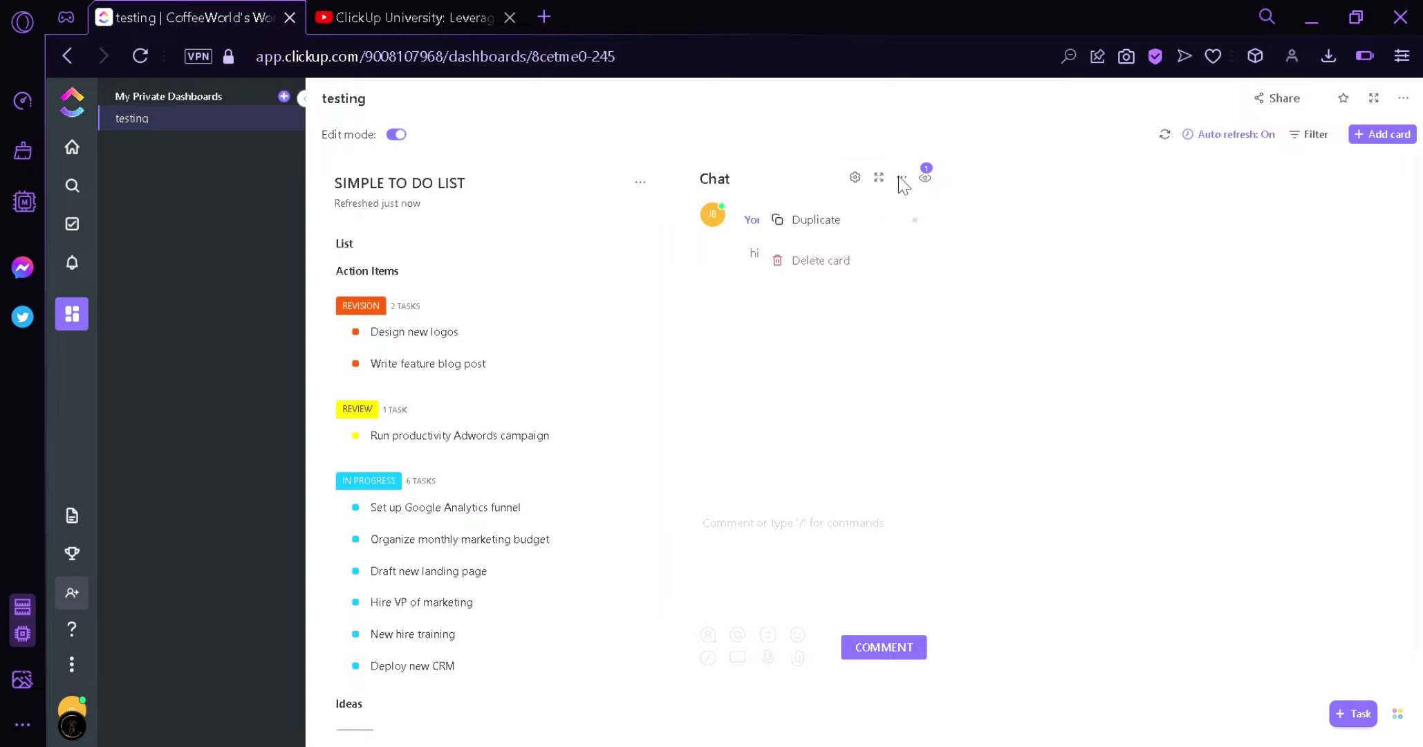
pyautogui.click(910, 210)
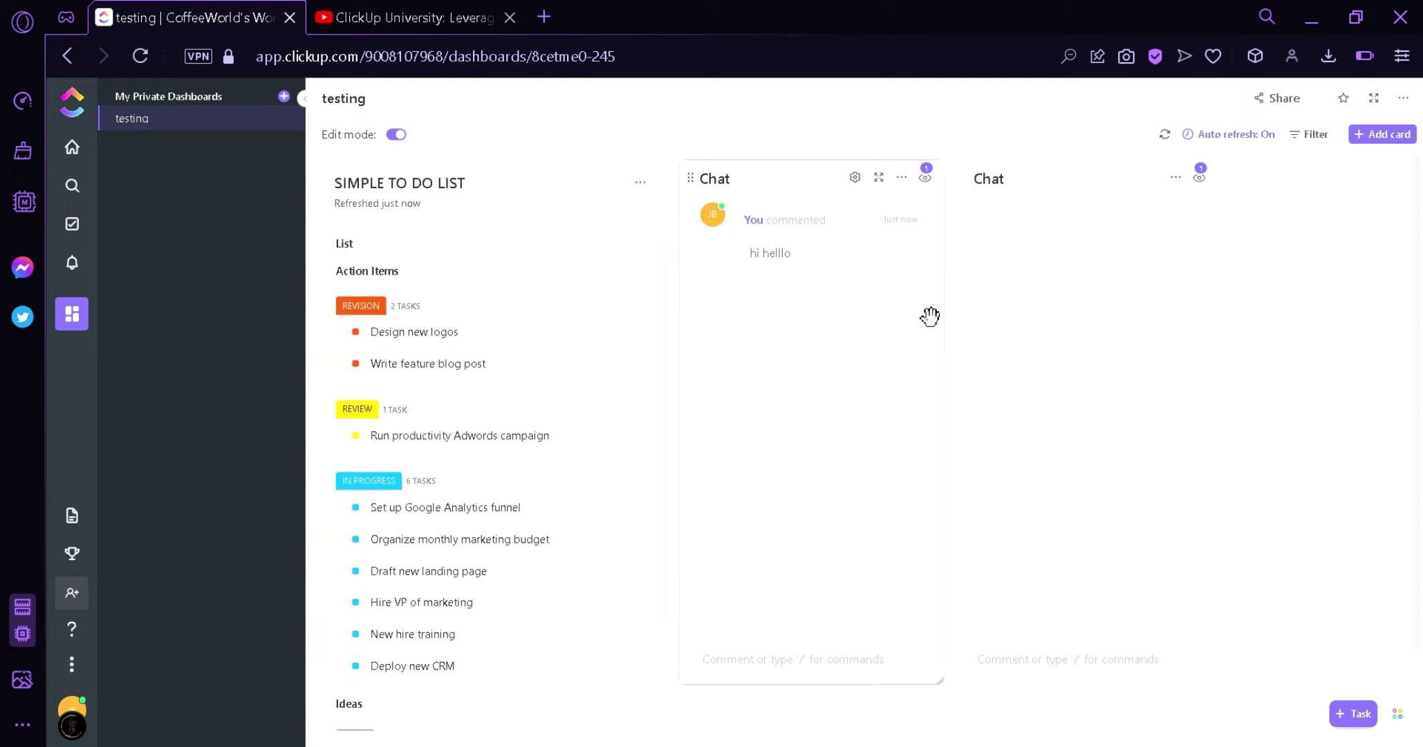
pyautogui.click(1179, 178)
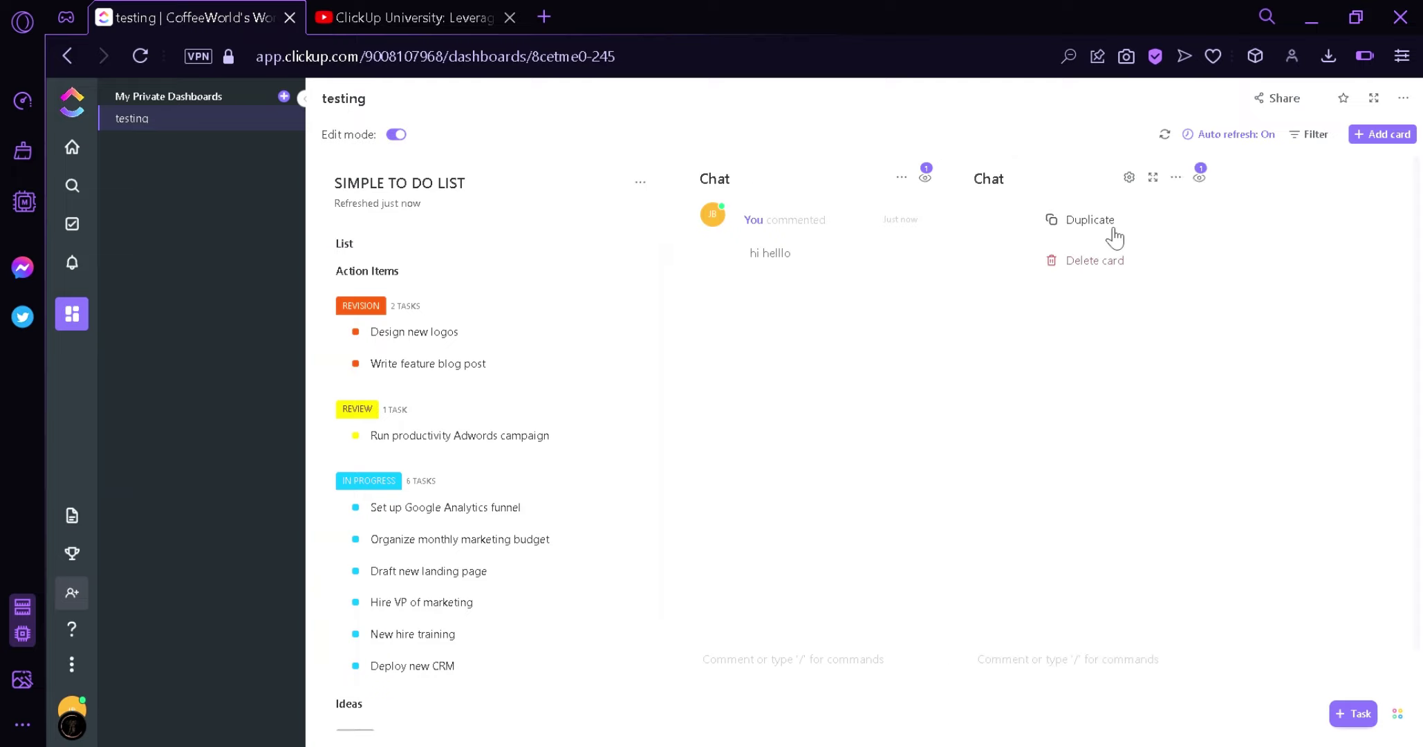
pyautogui.click(1097, 274)
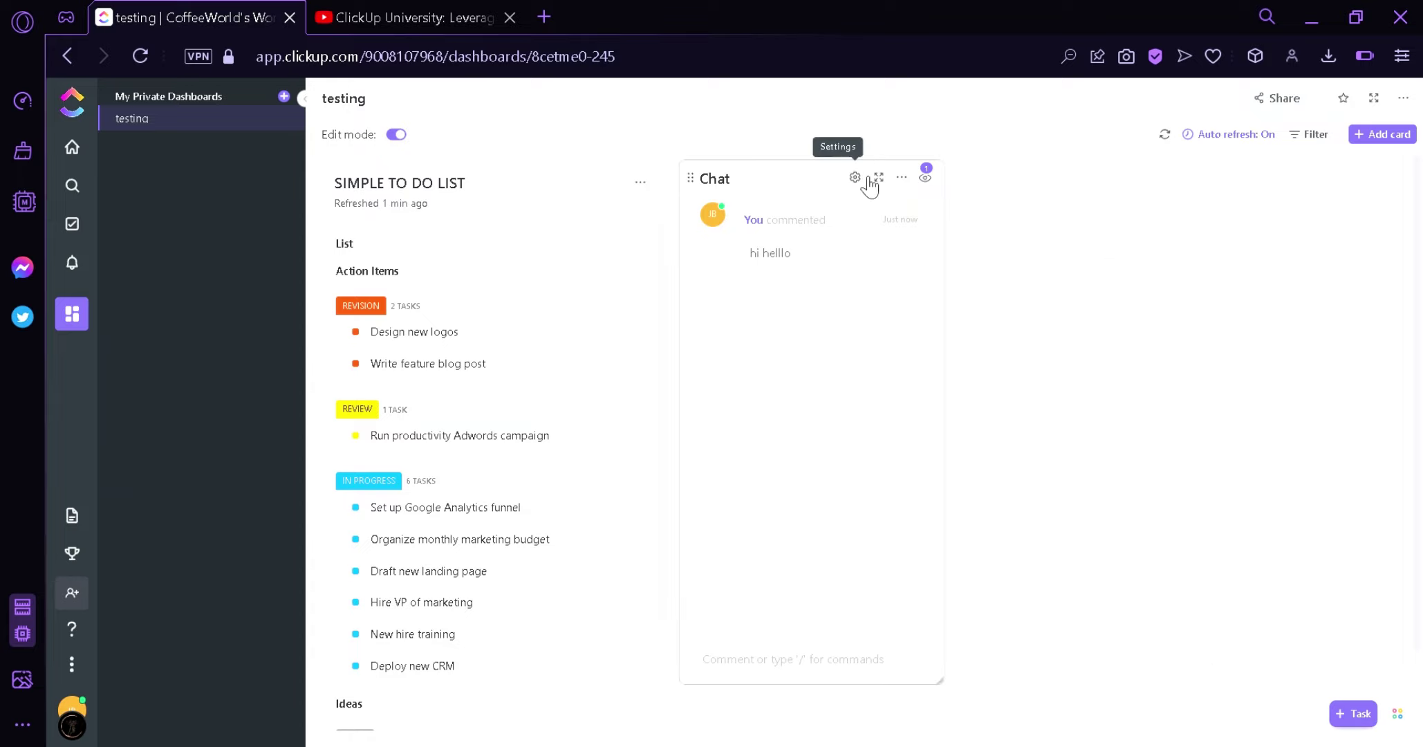
# Rename the Chat card to UPDATES ONLY and save the change
pyautogui.click(854, 177)
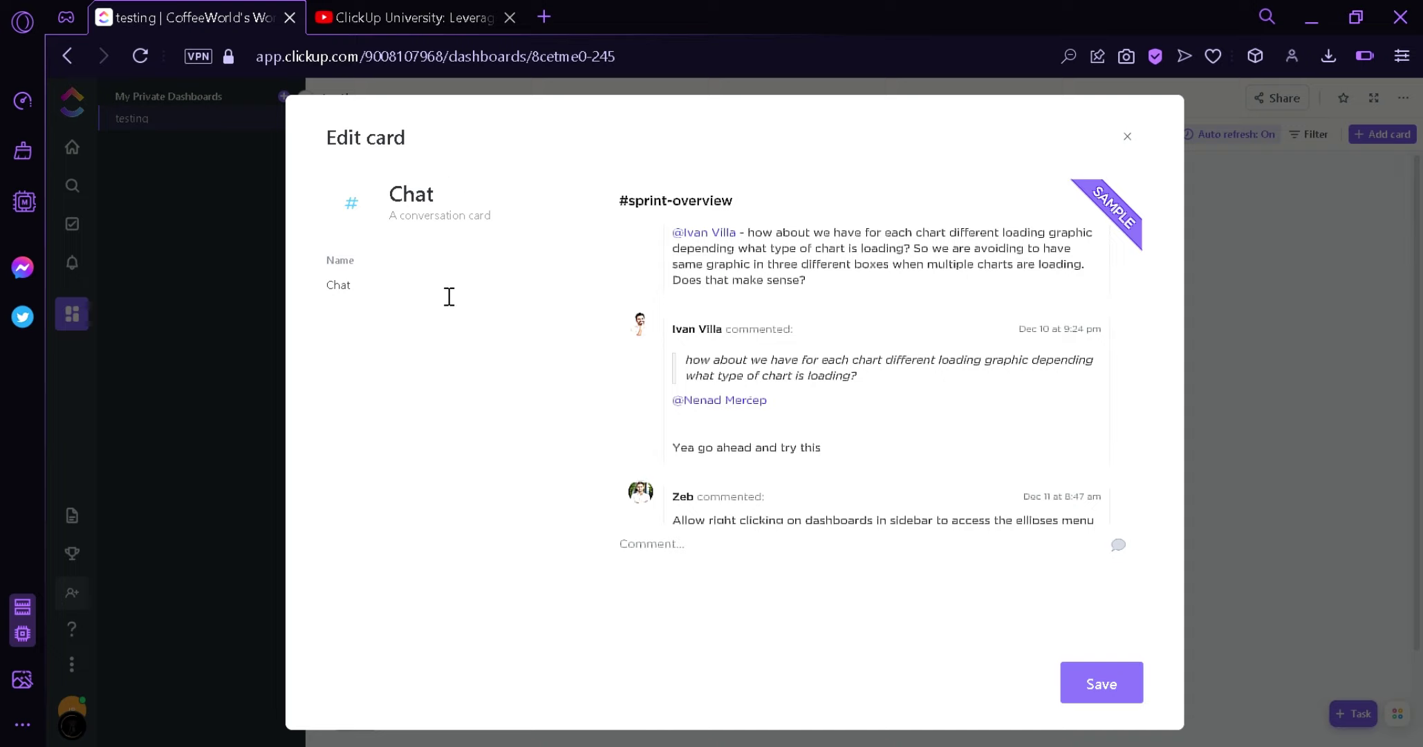
pyautogui.moveTo(448, 296); pyautogui.dragTo(334, 311)
pyautogui.write('UPDATES ONLY')
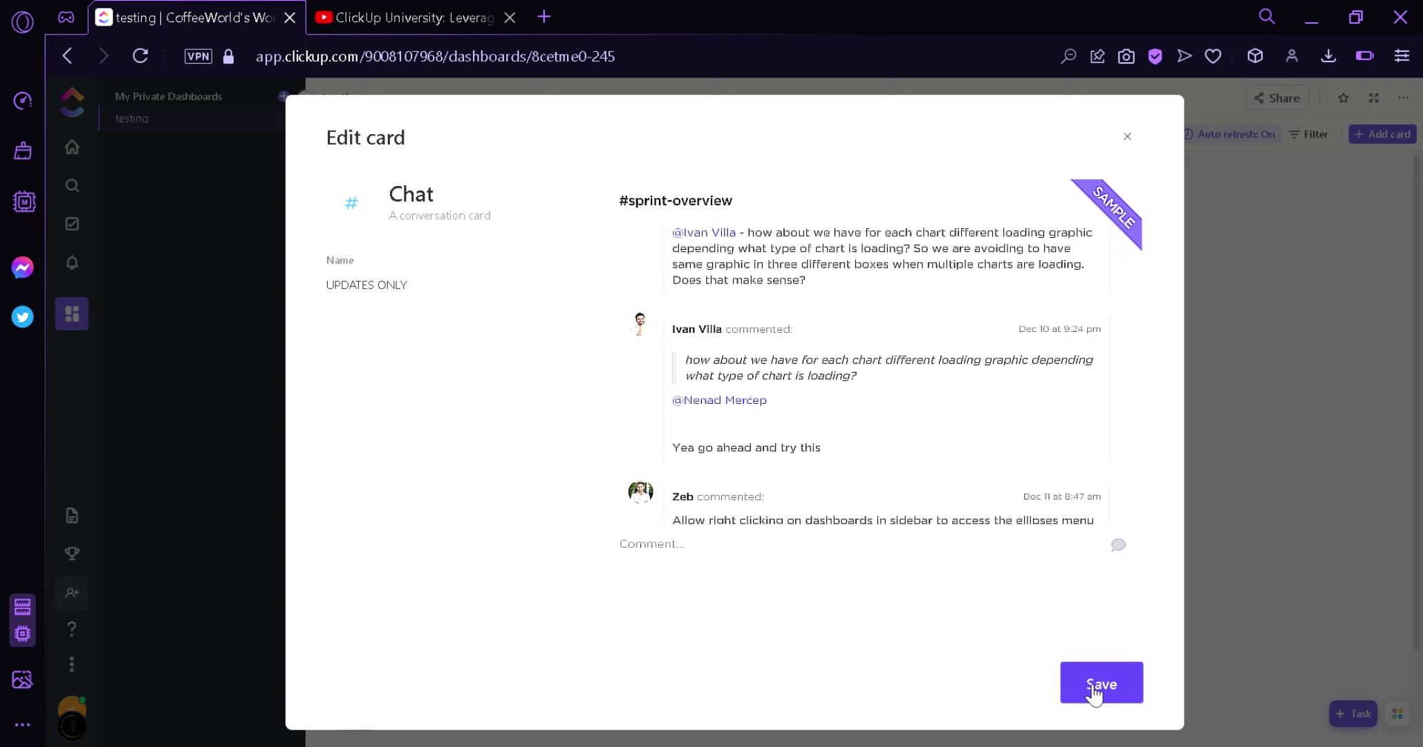
pyautogui.click(1093, 691)
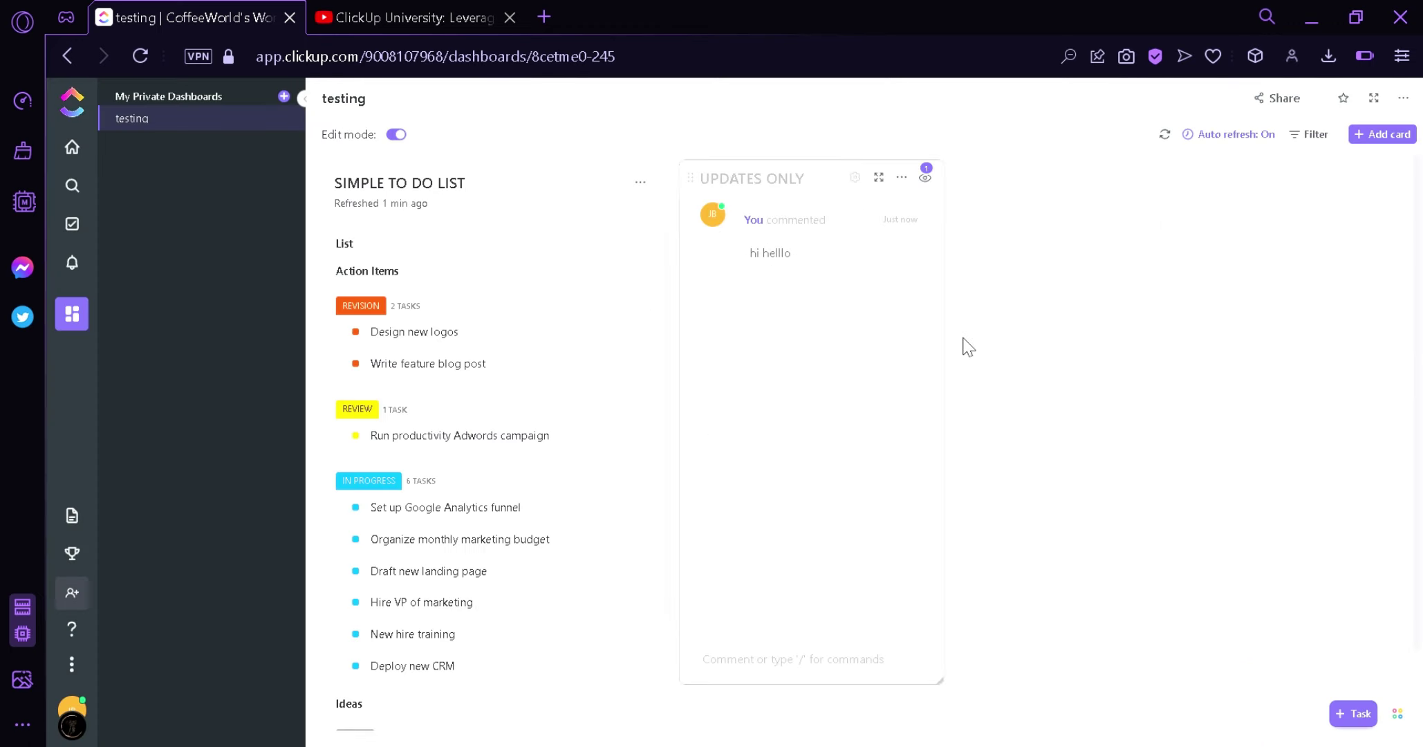
pyautogui.click(768, 643)
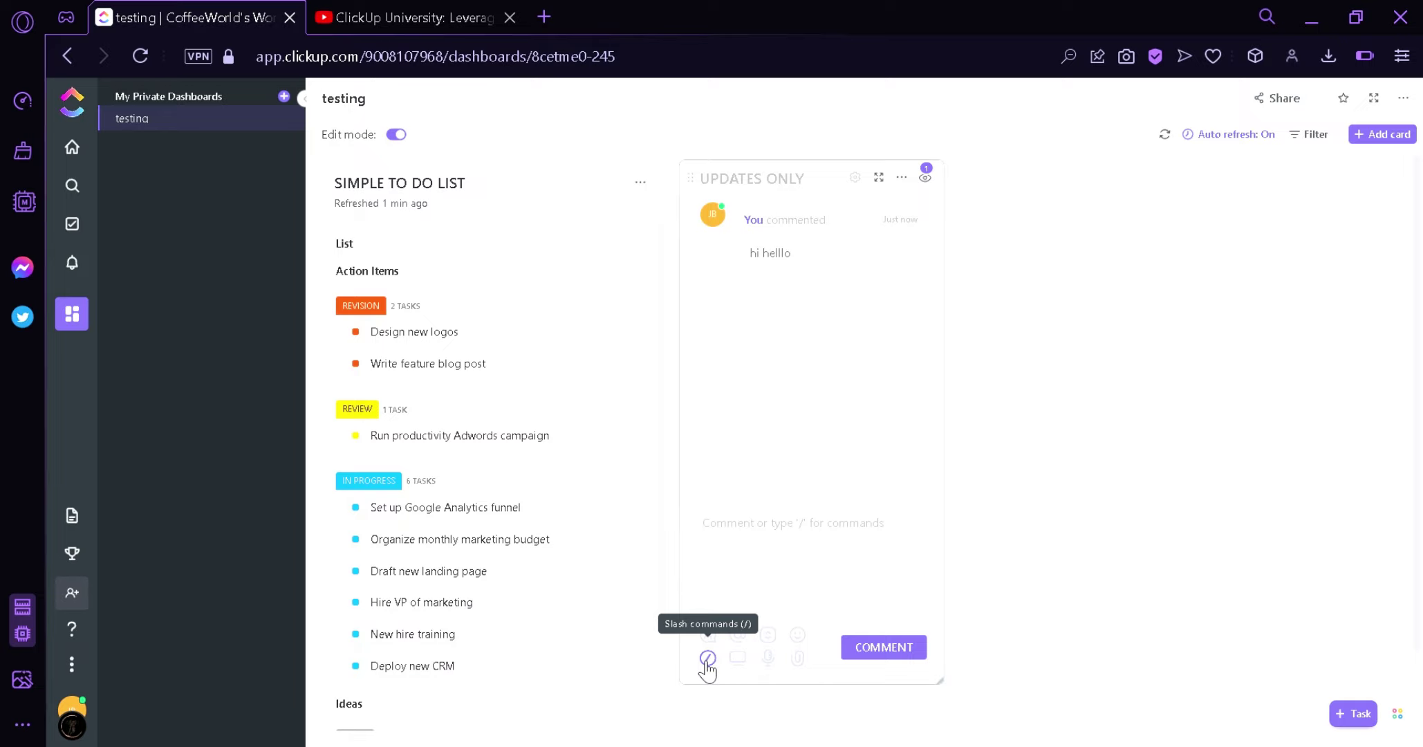
# Add a Text Block card to the dashboard
pyautogui.click(1402, 136)
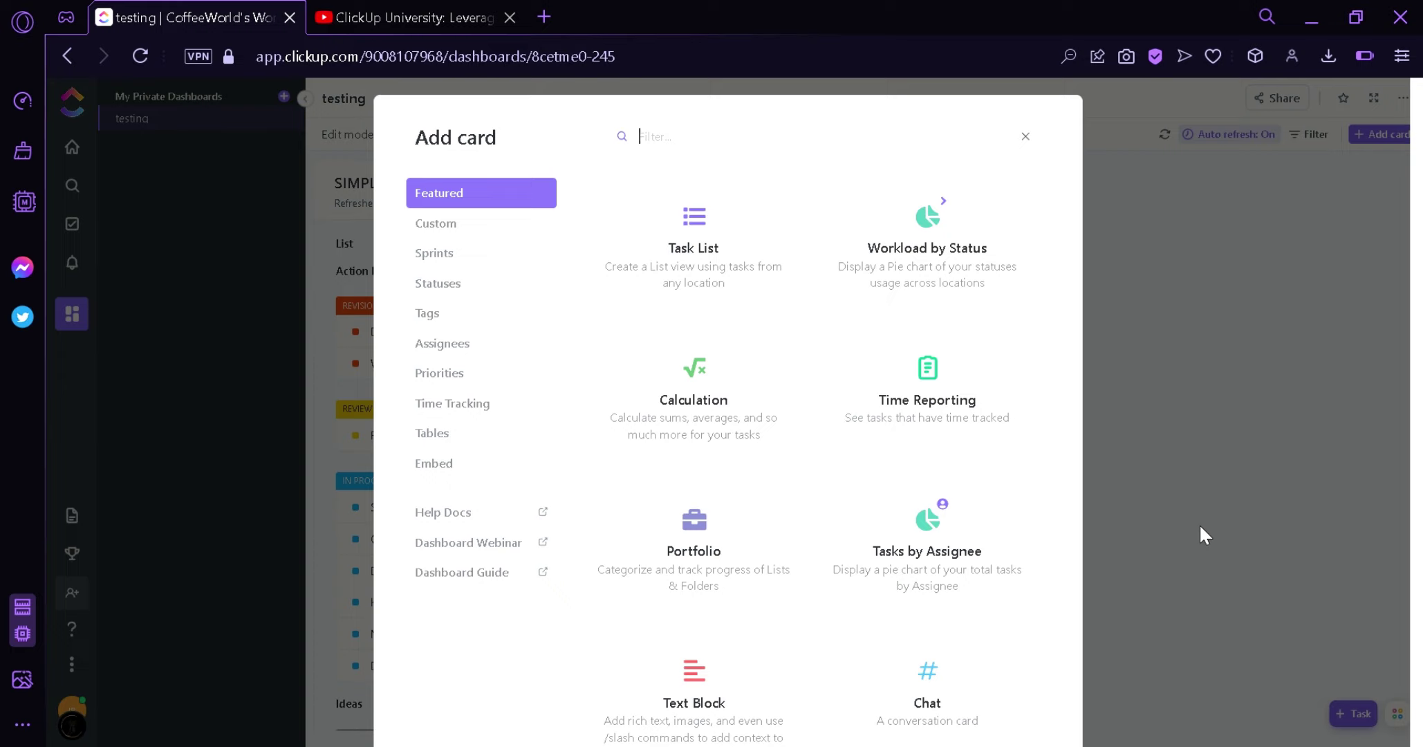
pyautogui.click(708, 688)
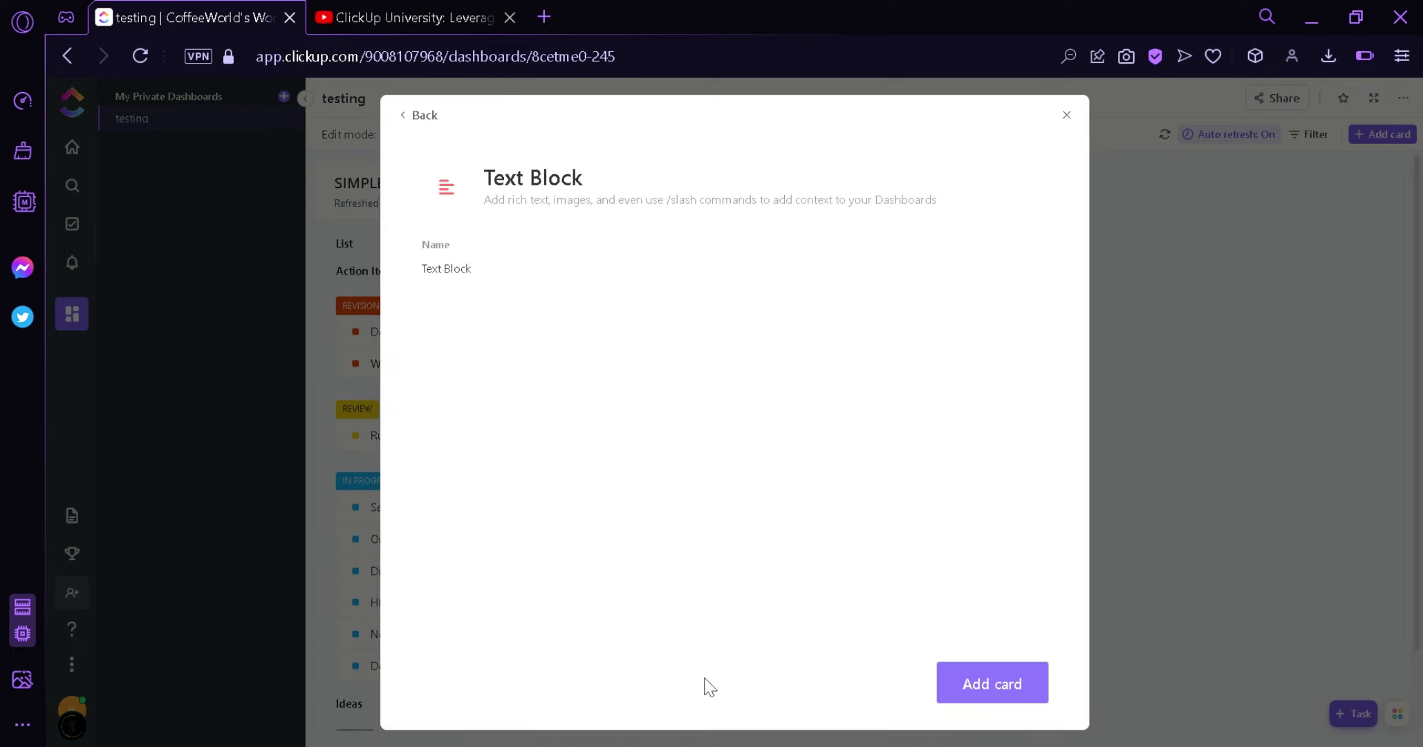
pyautogui.click(978, 685)
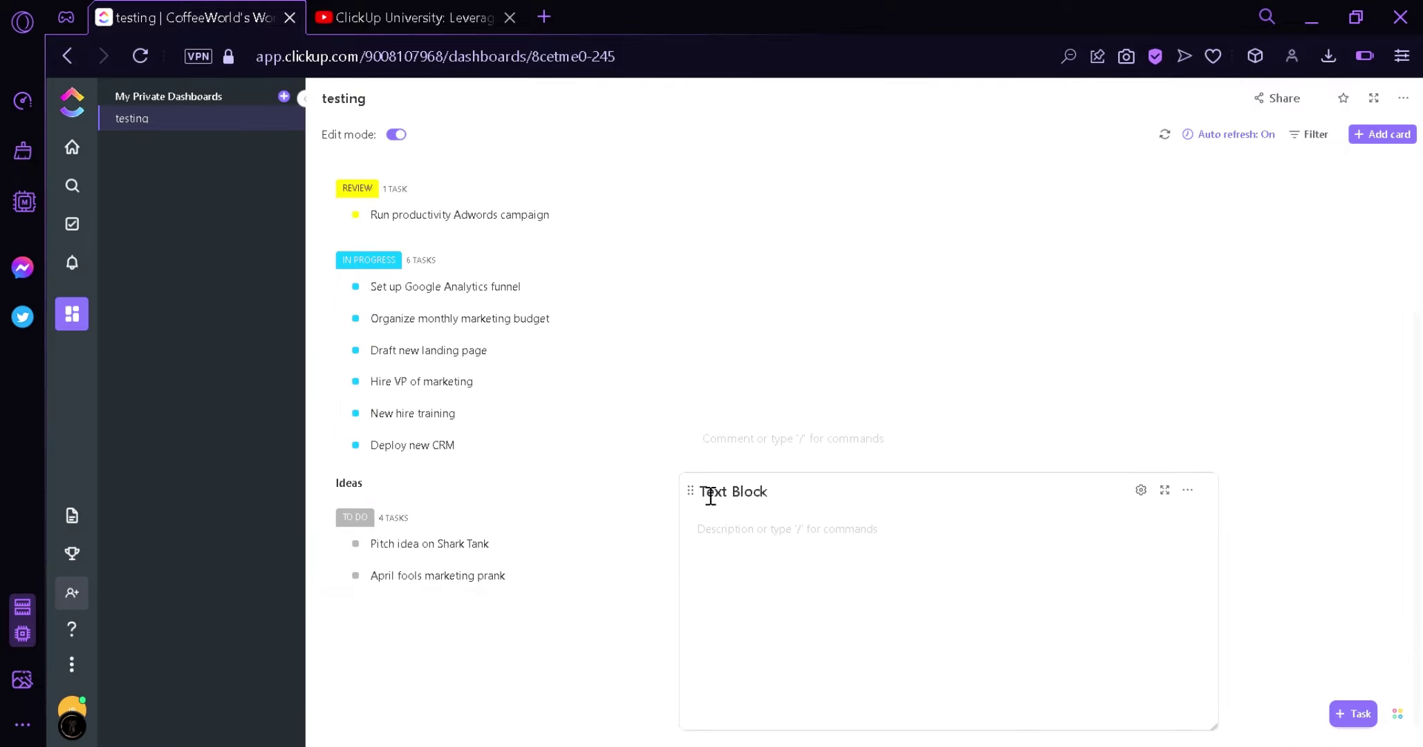
# Narrow the Text Block, move it to the top right beside UPDATES ONLY, and enlarge it
pyautogui.moveTo(698, 498); pyautogui.dragTo(958, 477)
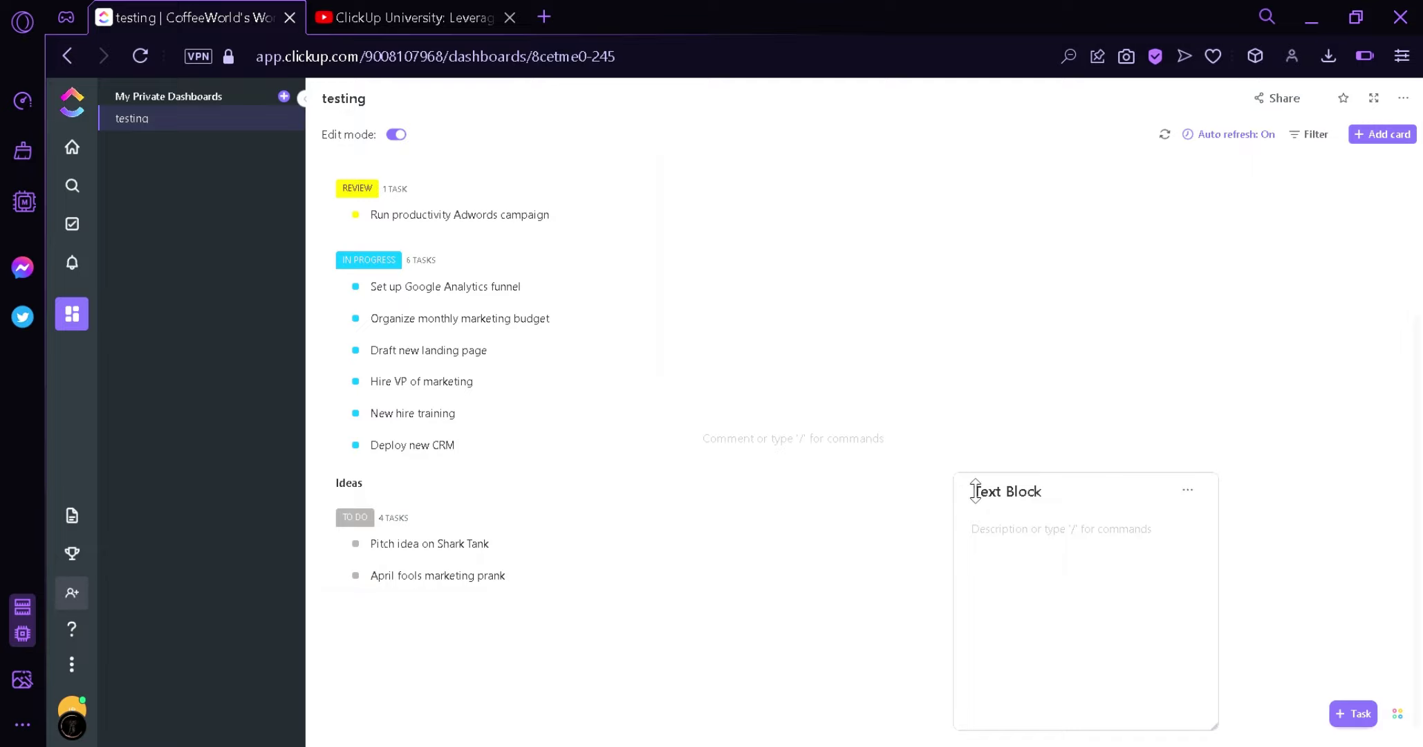
pyautogui.moveTo(978, 510); pyautogui.dragTo(996, 201)
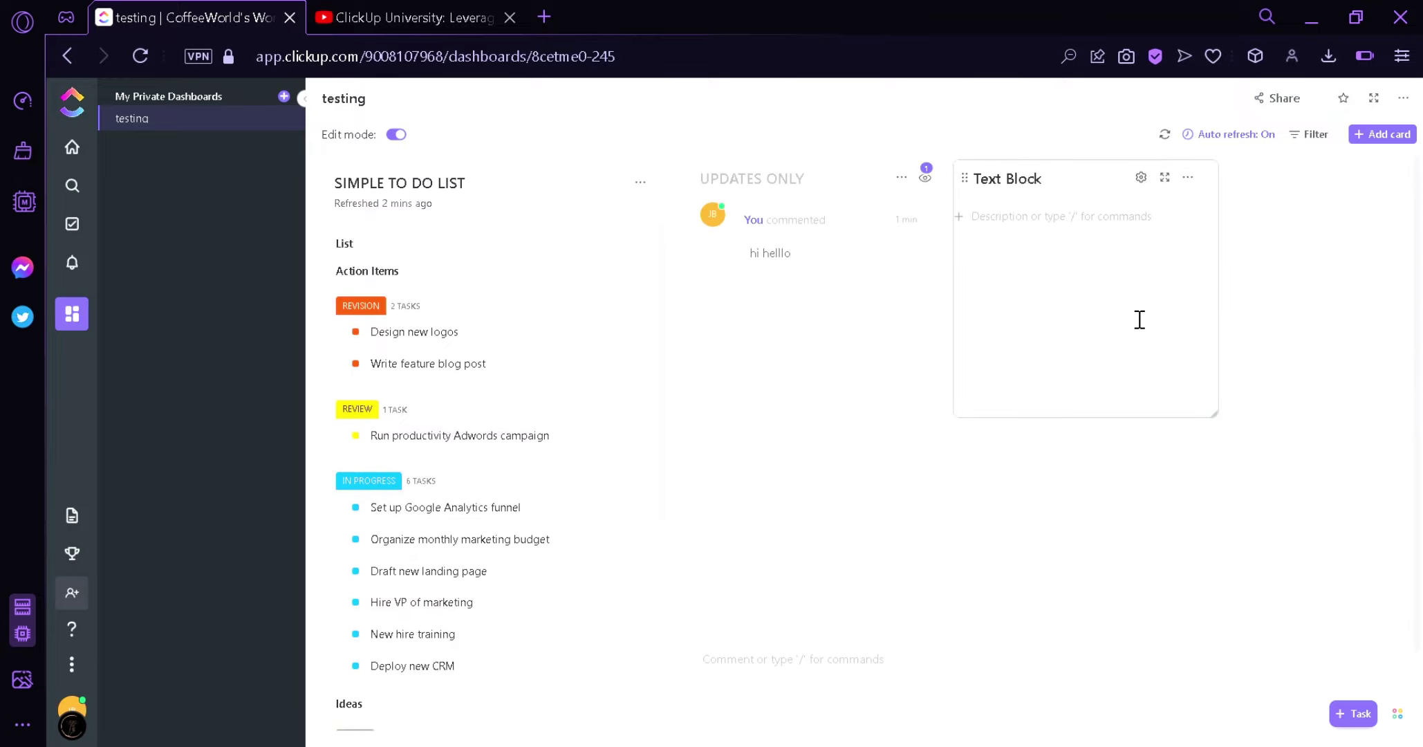
pyautogui.moveTo(1218, 418); pyautogui.dragTo(1285, 596)
pyautogui.click(1106, 280)
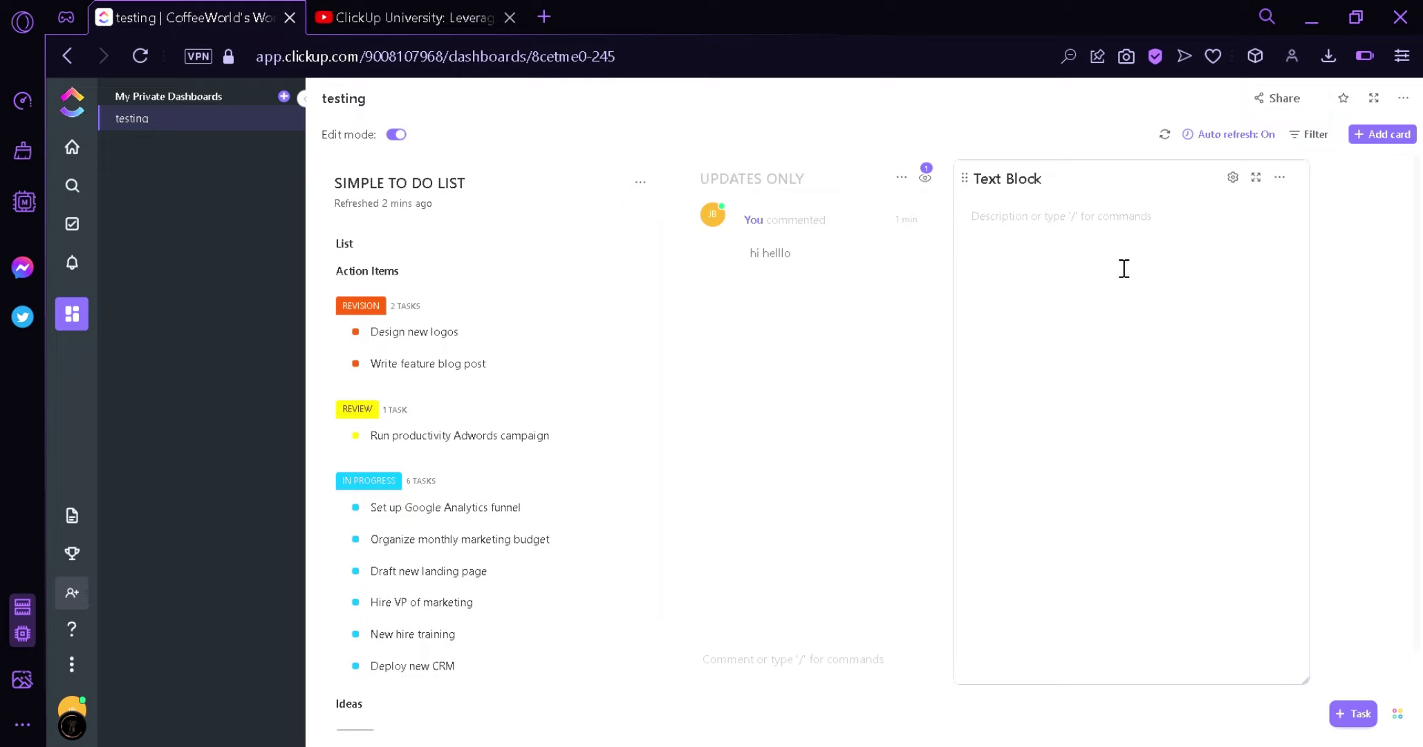
# Paste the Leverage Reporting with Dashboards YouTube link as an embed and enlarge the video
pyautogui.hotkey('ctrl', 'v')
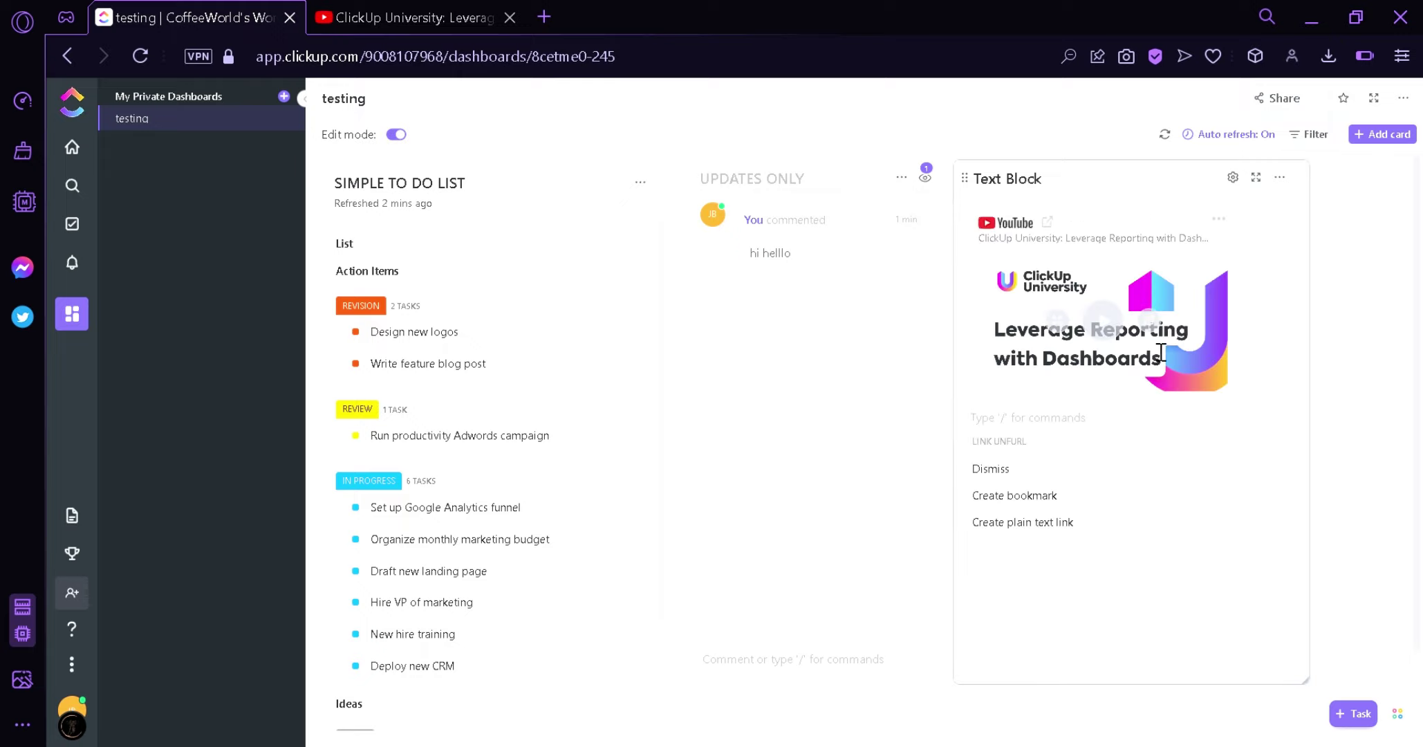
pyautogui.click(1203, 460)
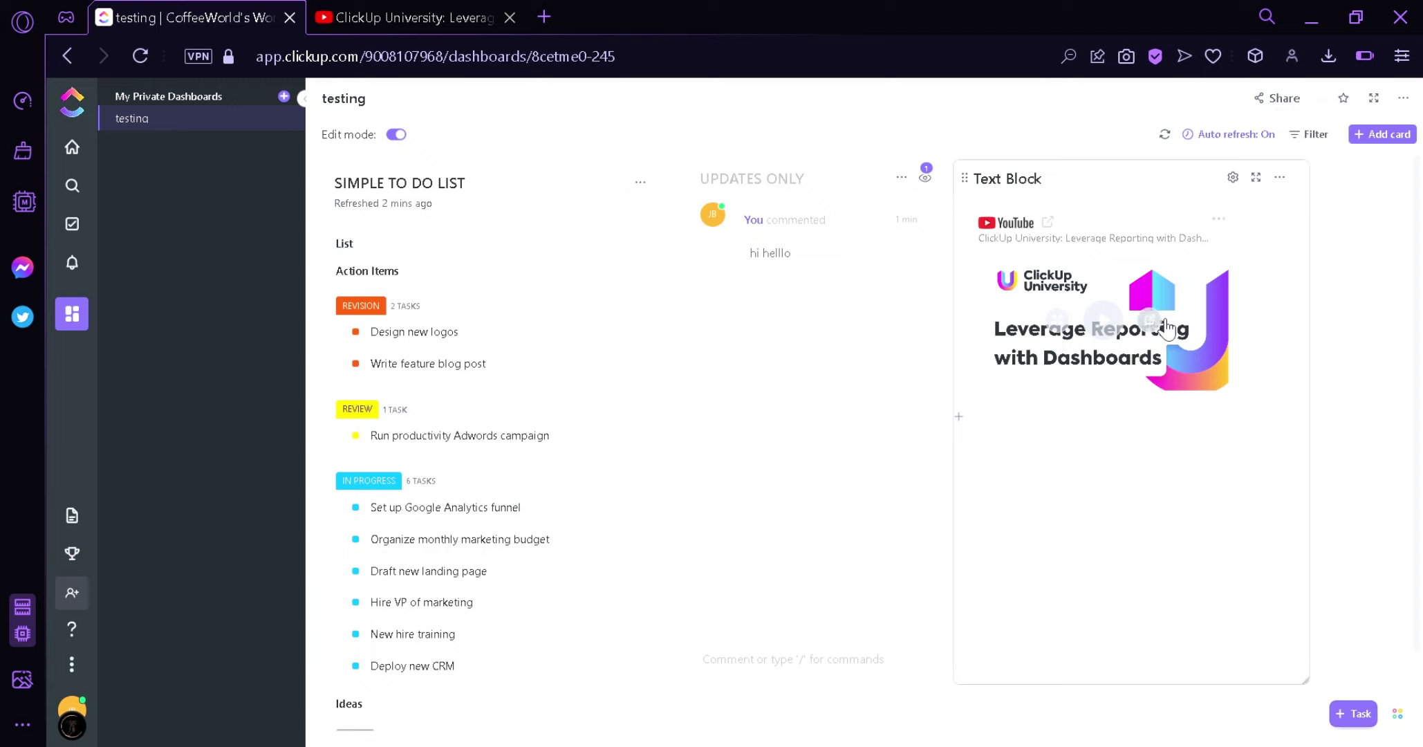
pyautogui.click(1239, 400)
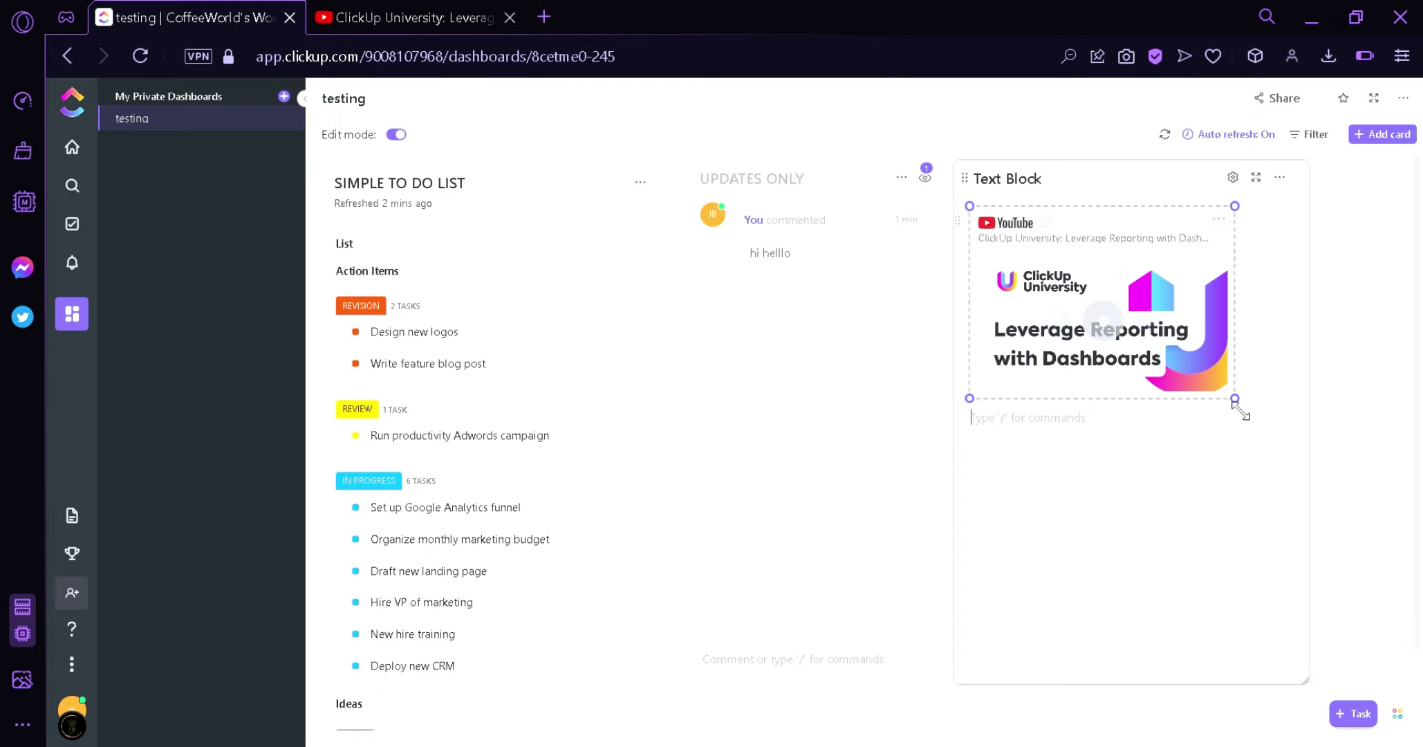
pyautogui.moveTo(1240, 411); pyautogui.dragTo(1312, 433)
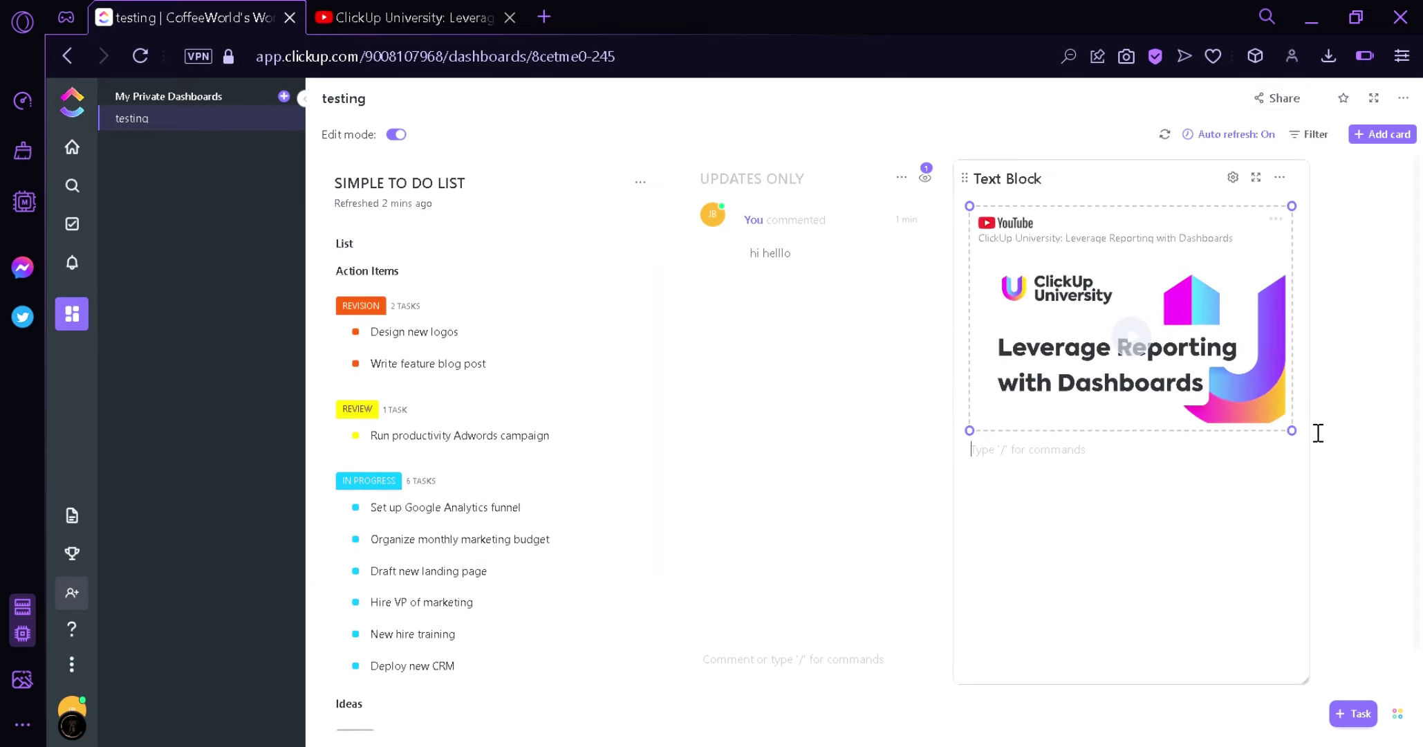
# Shorten the Text Block card to fit the embedded video
pyautogui.click(1116, 695)
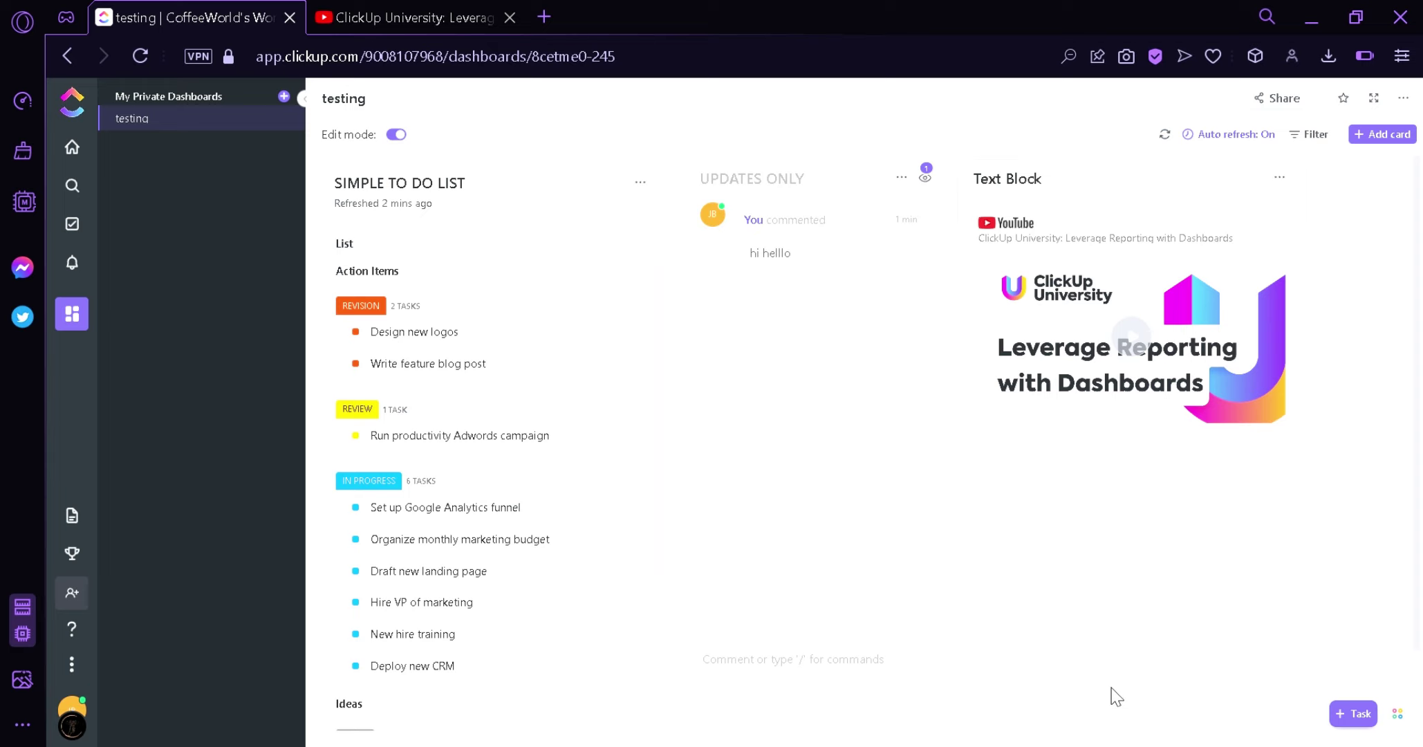
pyautogui.moveTo(1114, 684); pyautogui.dragTo(1216, 452)
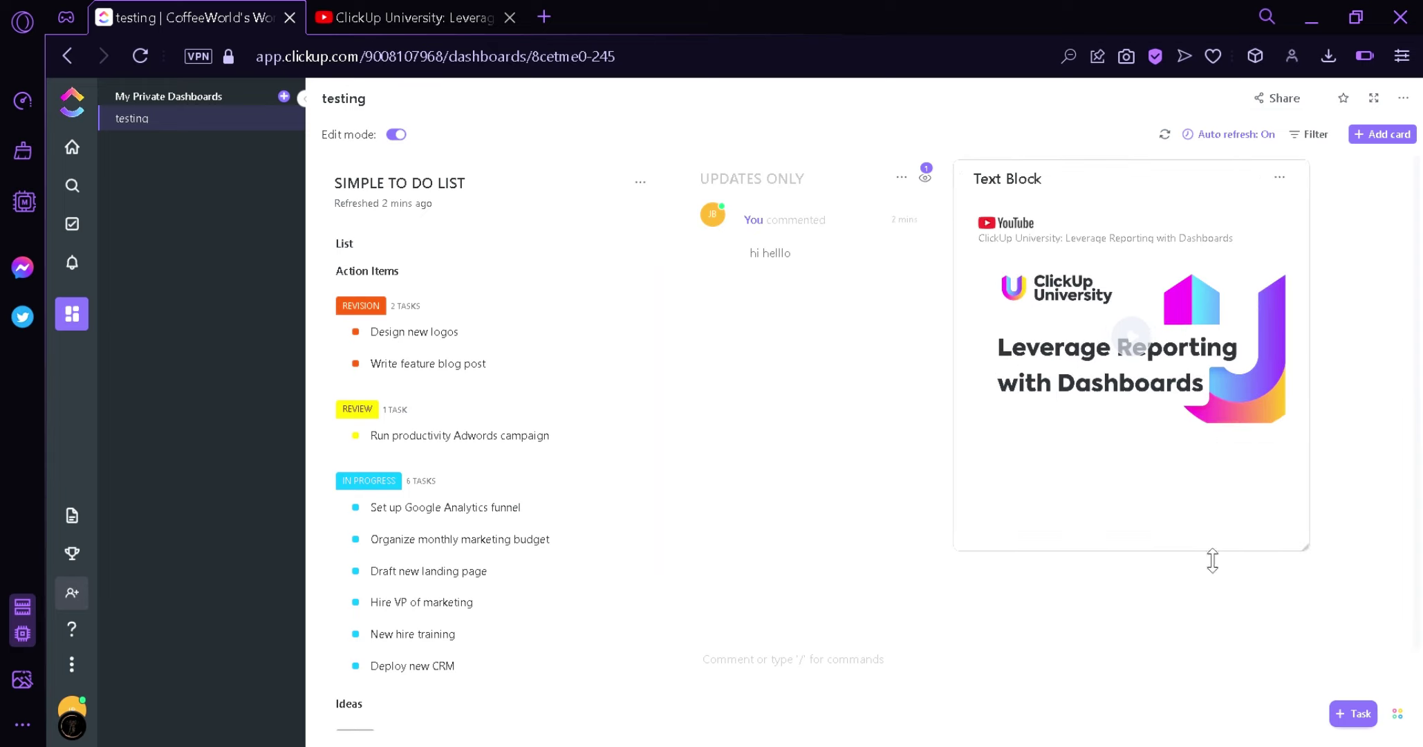
pyautogui.moveTo(1209, 551); pyautogui.dragTo(1242, 483)
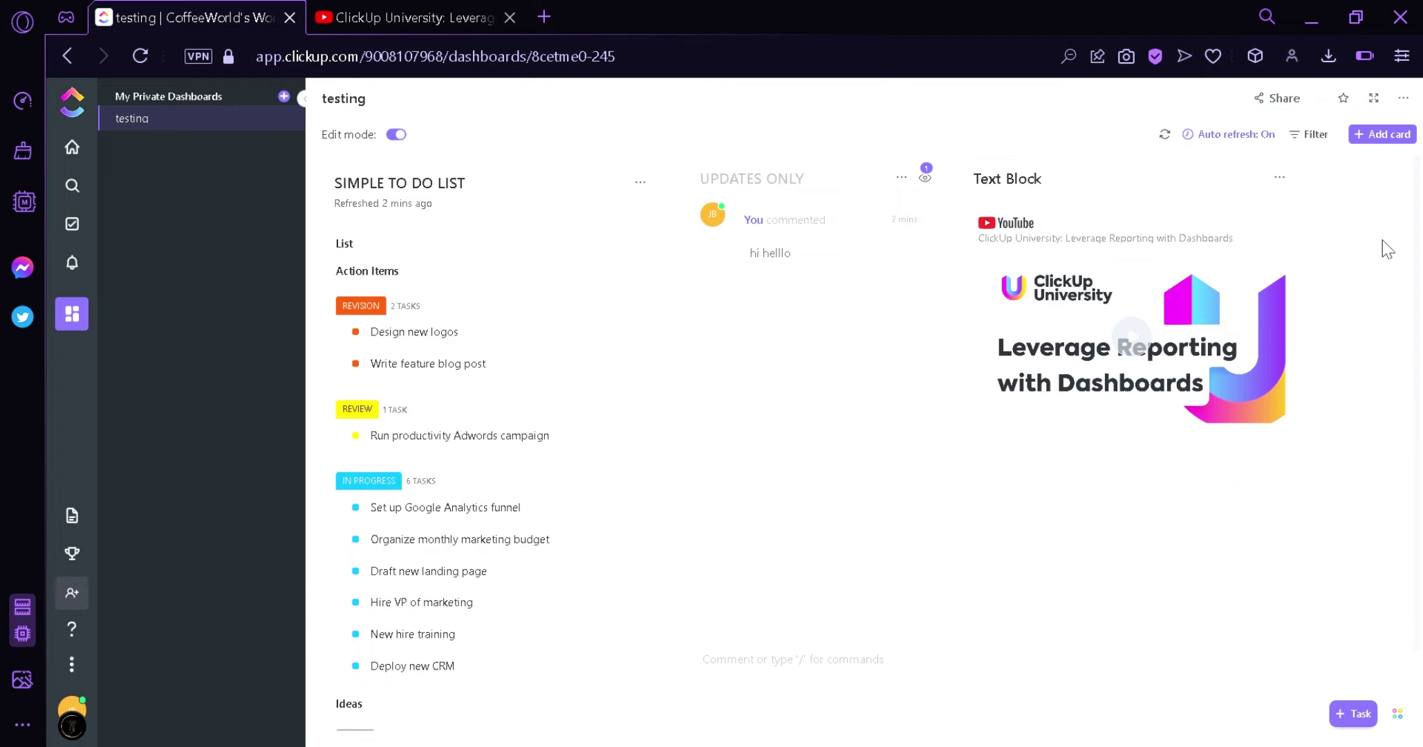
# Add an Activity view card from the Tables category with Testing included in its location
pyautogui.click(1402, 138)
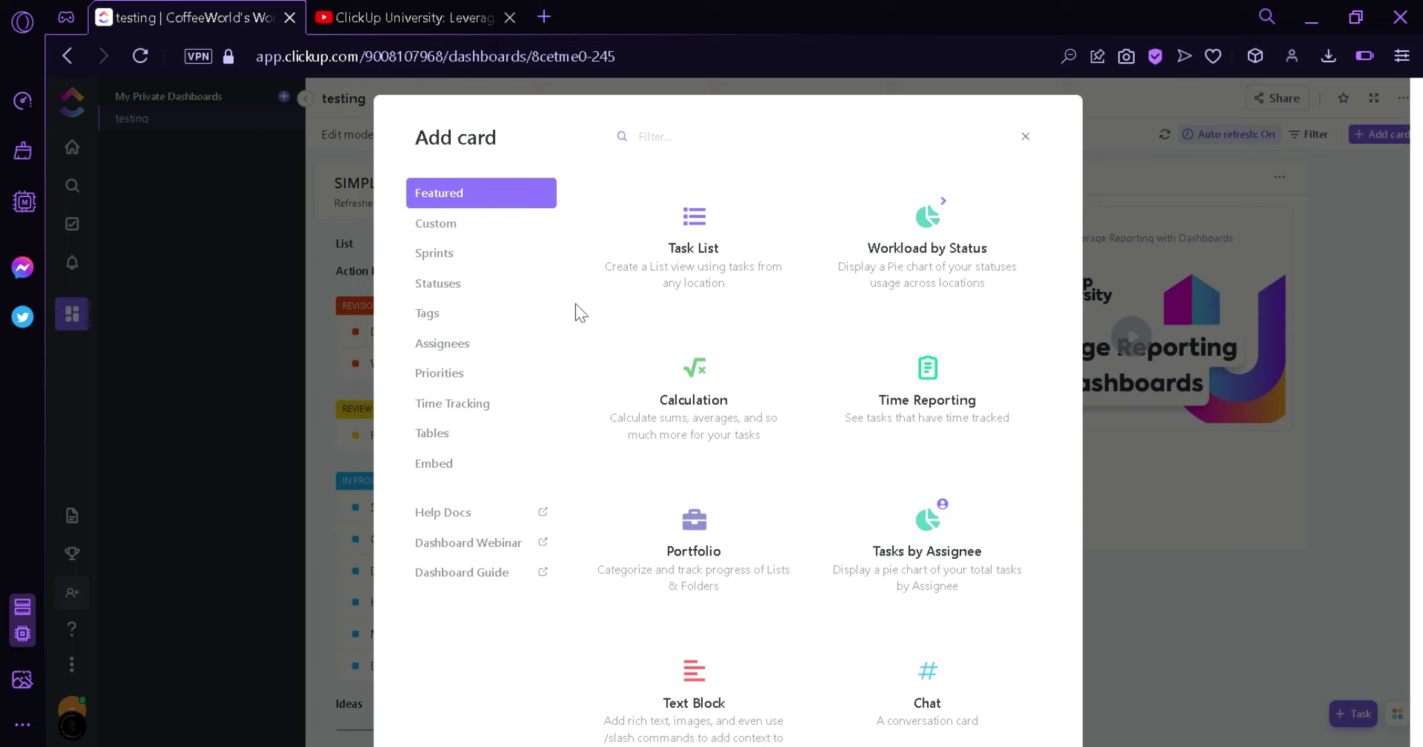
pyautogui.click(486, 429)
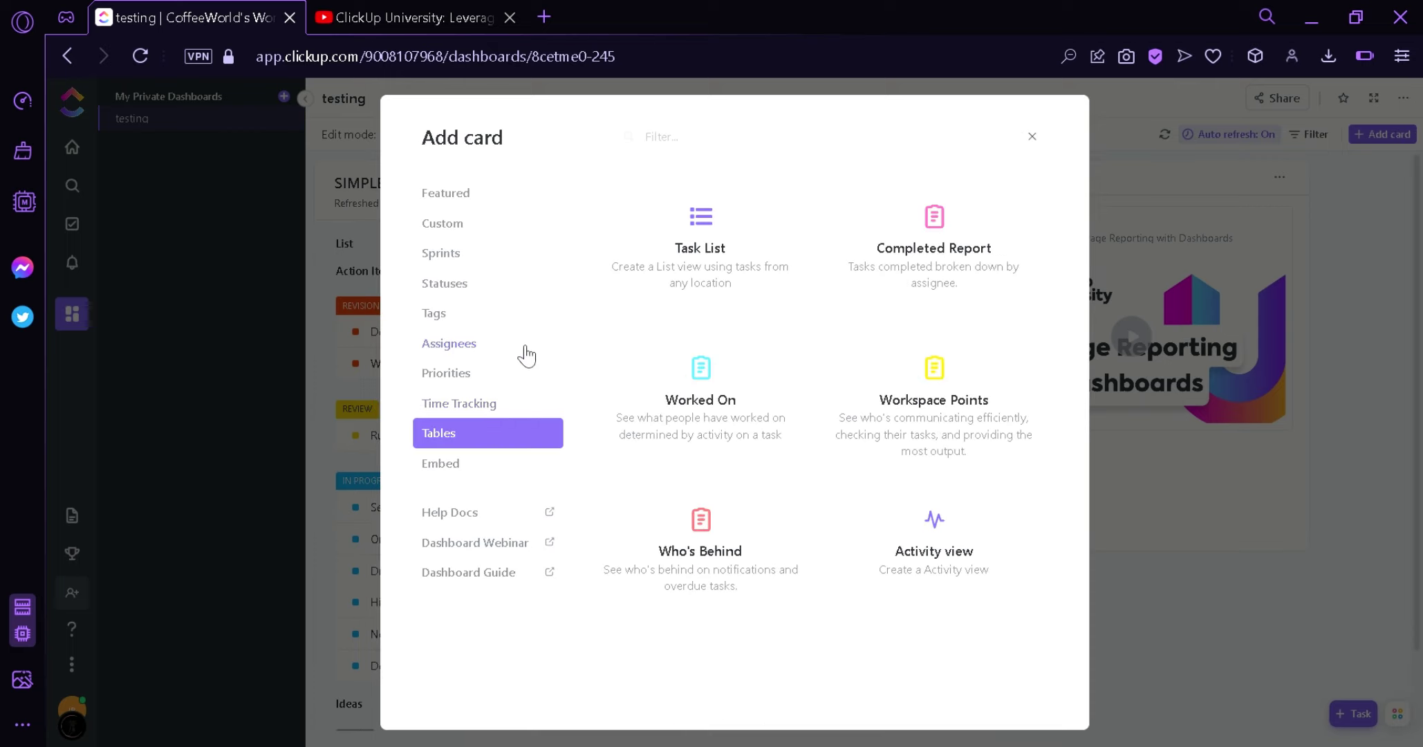
pyautogui.click(913, 564)
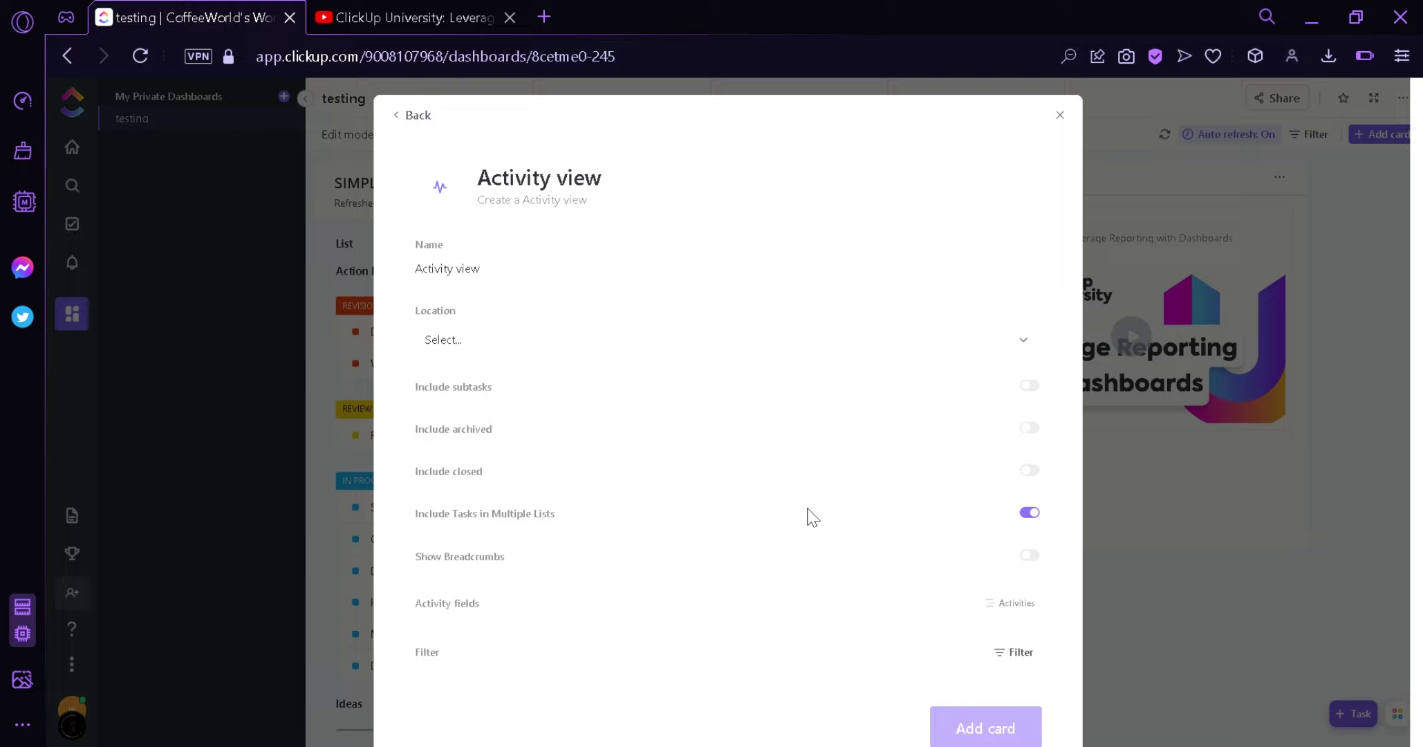
pyautogui.click(758, 351)
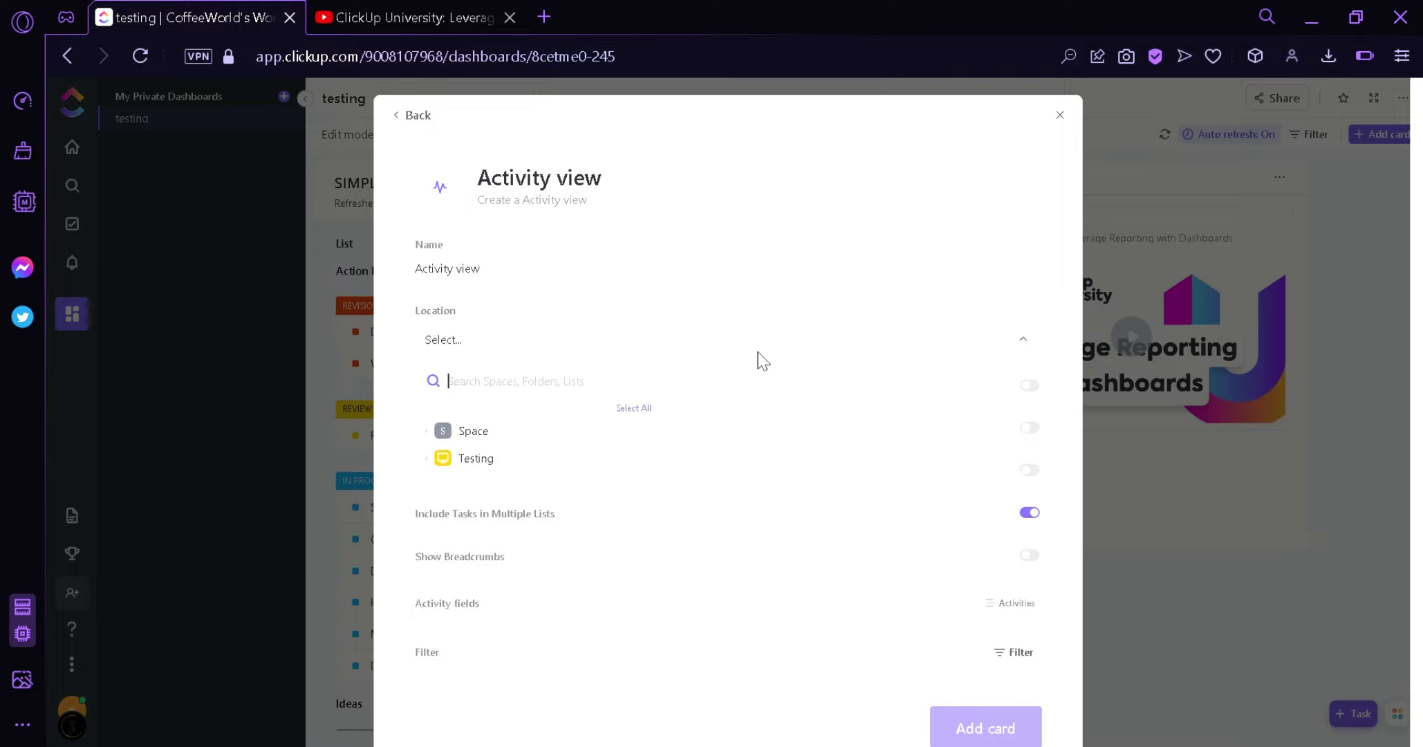
pyautogui.click(656, 467)
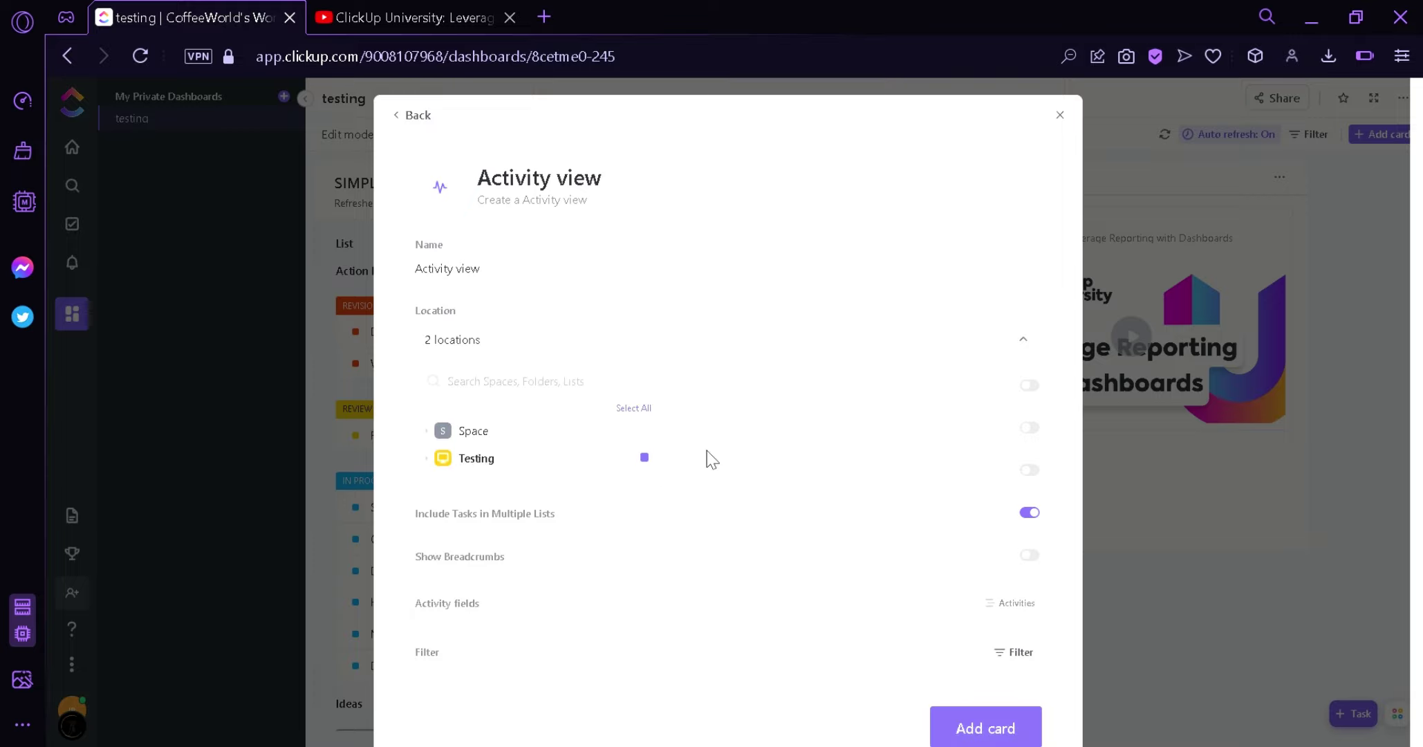
pyautogui.click(967, 734)
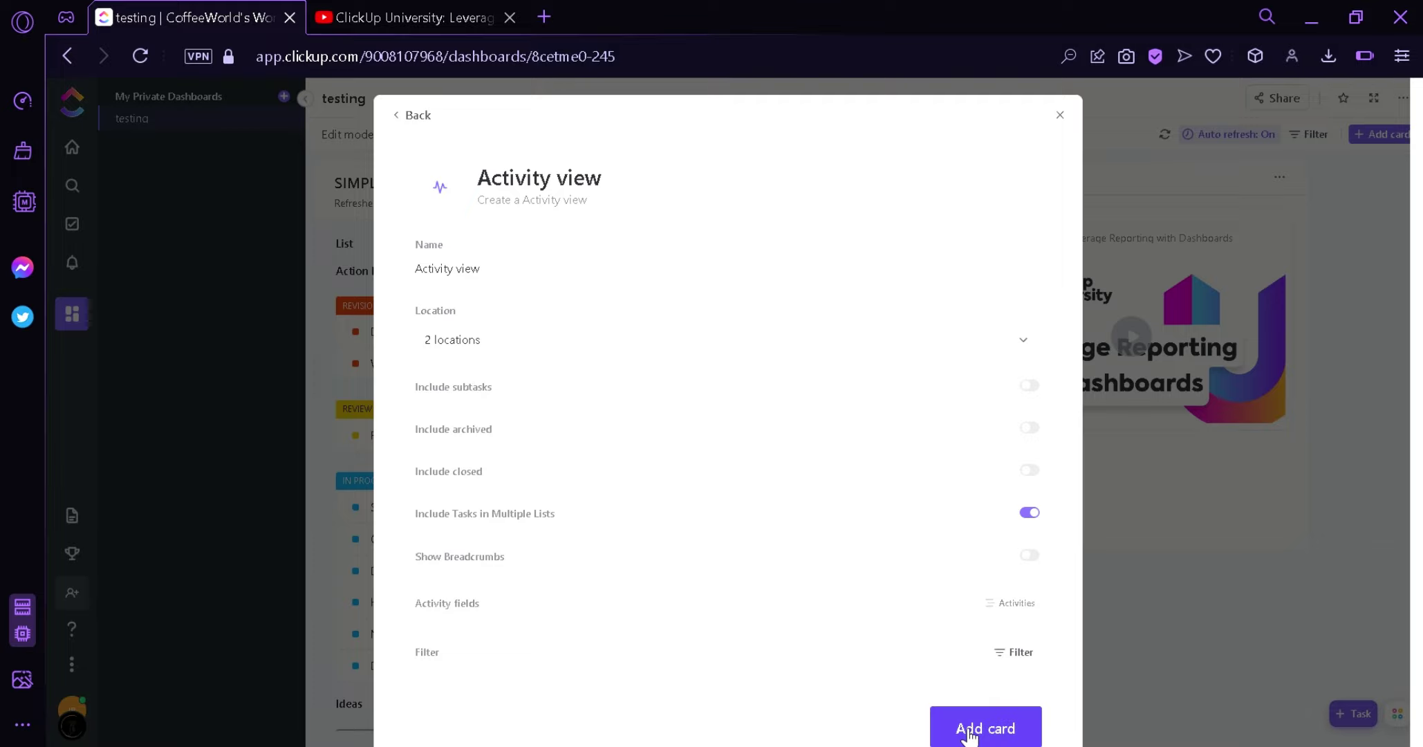
pyautogui.click(966, 730)
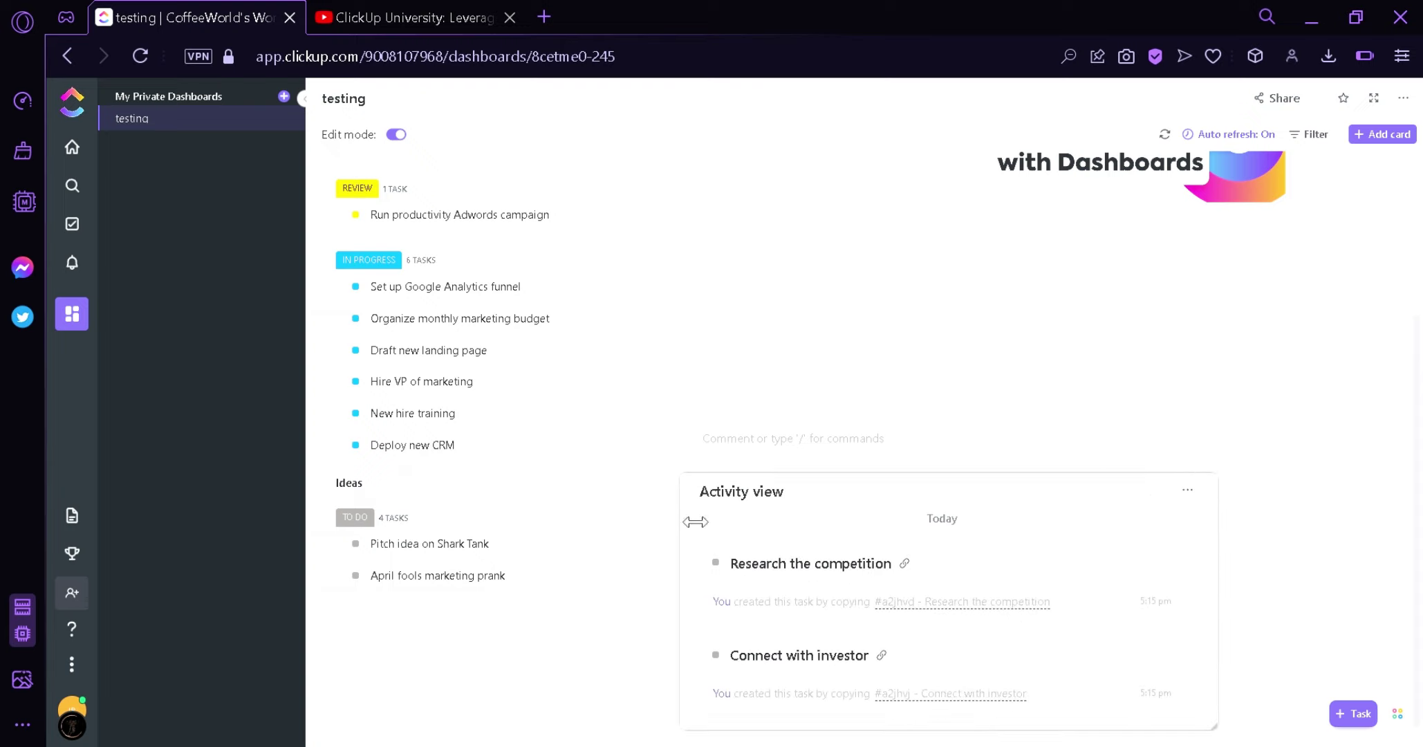
# Narrow the Activity view card, shorten UPDATES ONLY, and place Activity view beneath it
pyautogui.moveTo(695, 514); pyautogui.dragTo(961, 511)
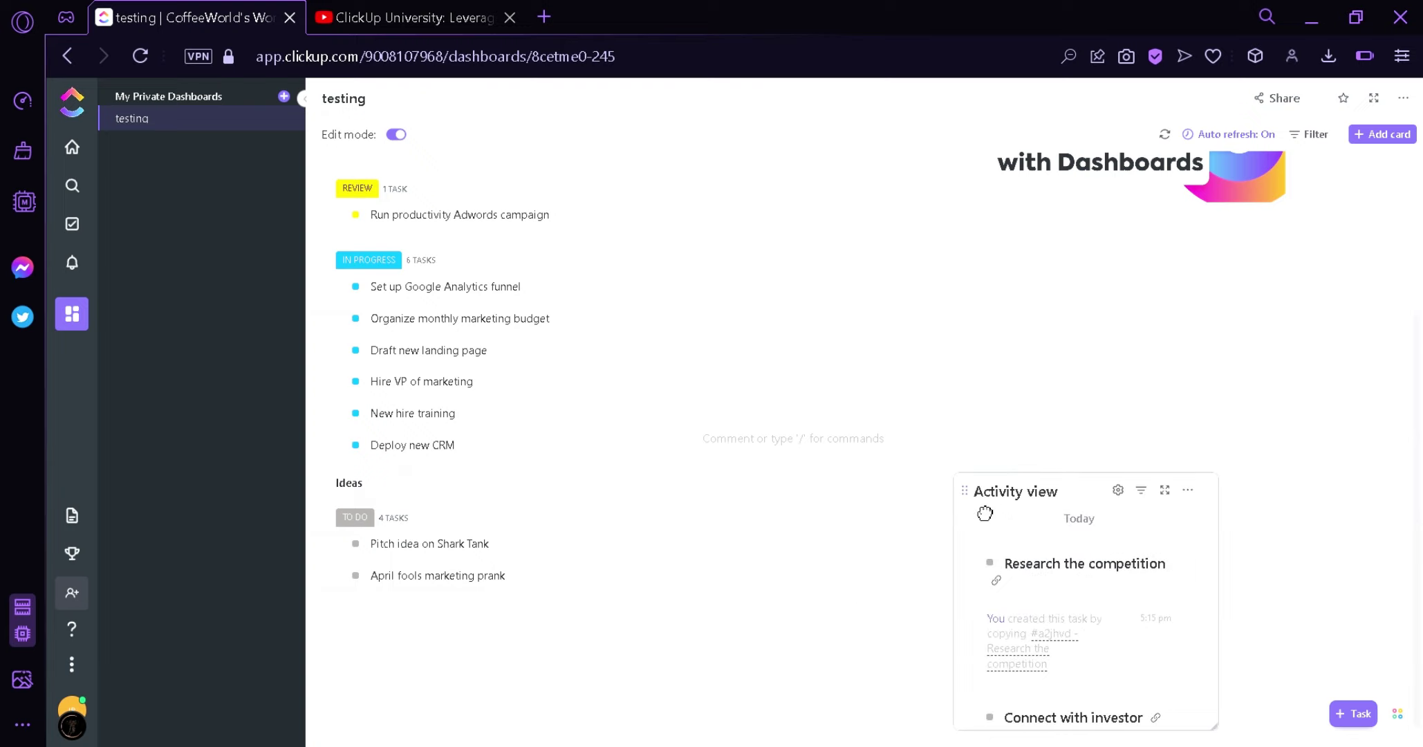
pyautogui.moveTo(985, 508); pyautogui.dragTo(1290, 508)
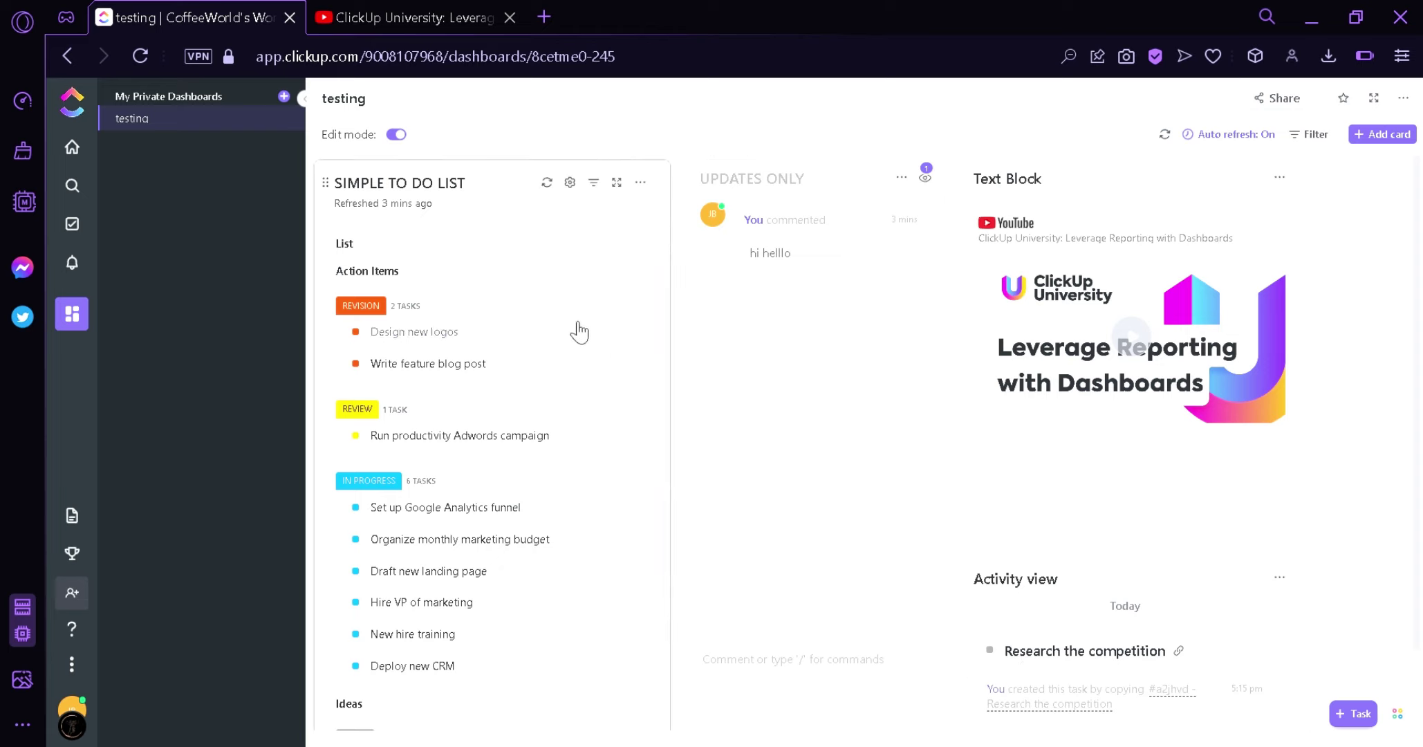
pyautogui.moveTo(892, 683); pyautogui.dragTo(902, 308)
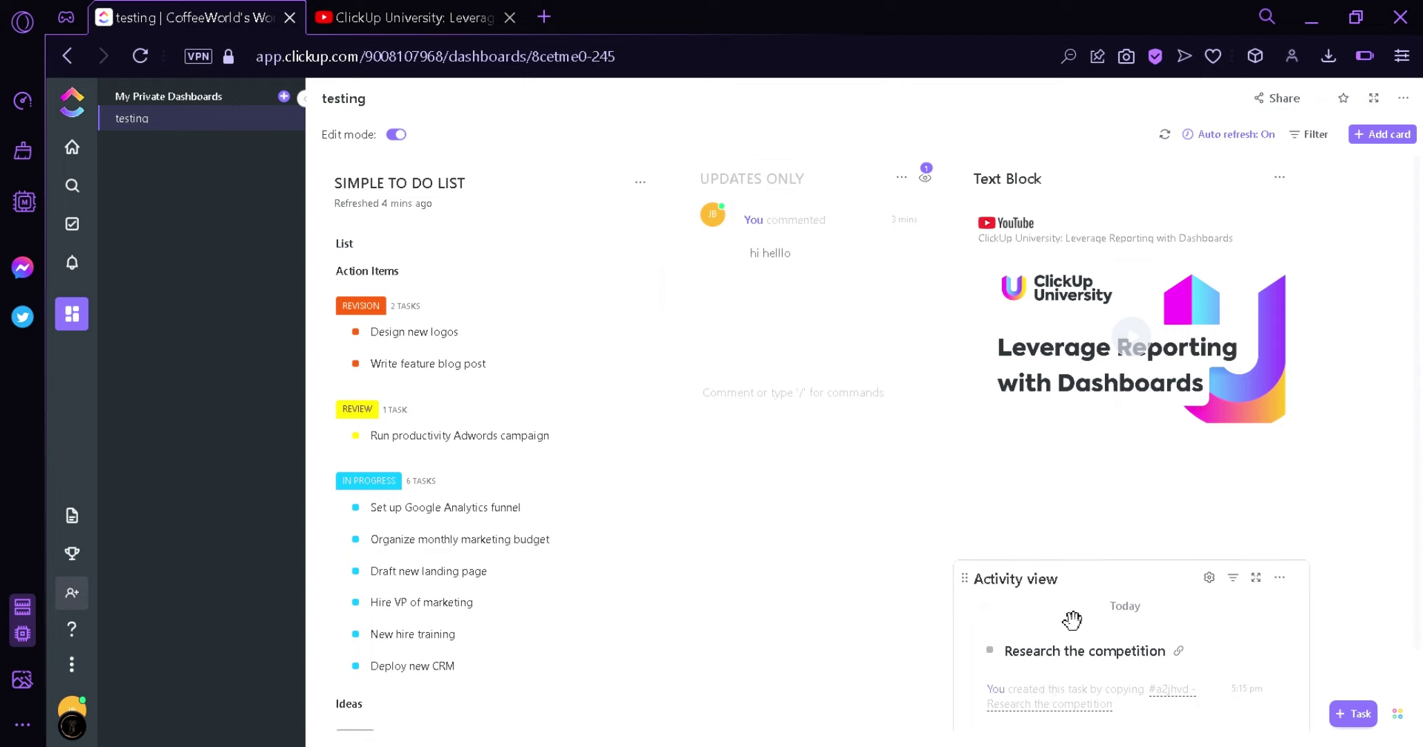
pyautogui.moveTo(965, 579); pyautogui.dragTo(704, 456)
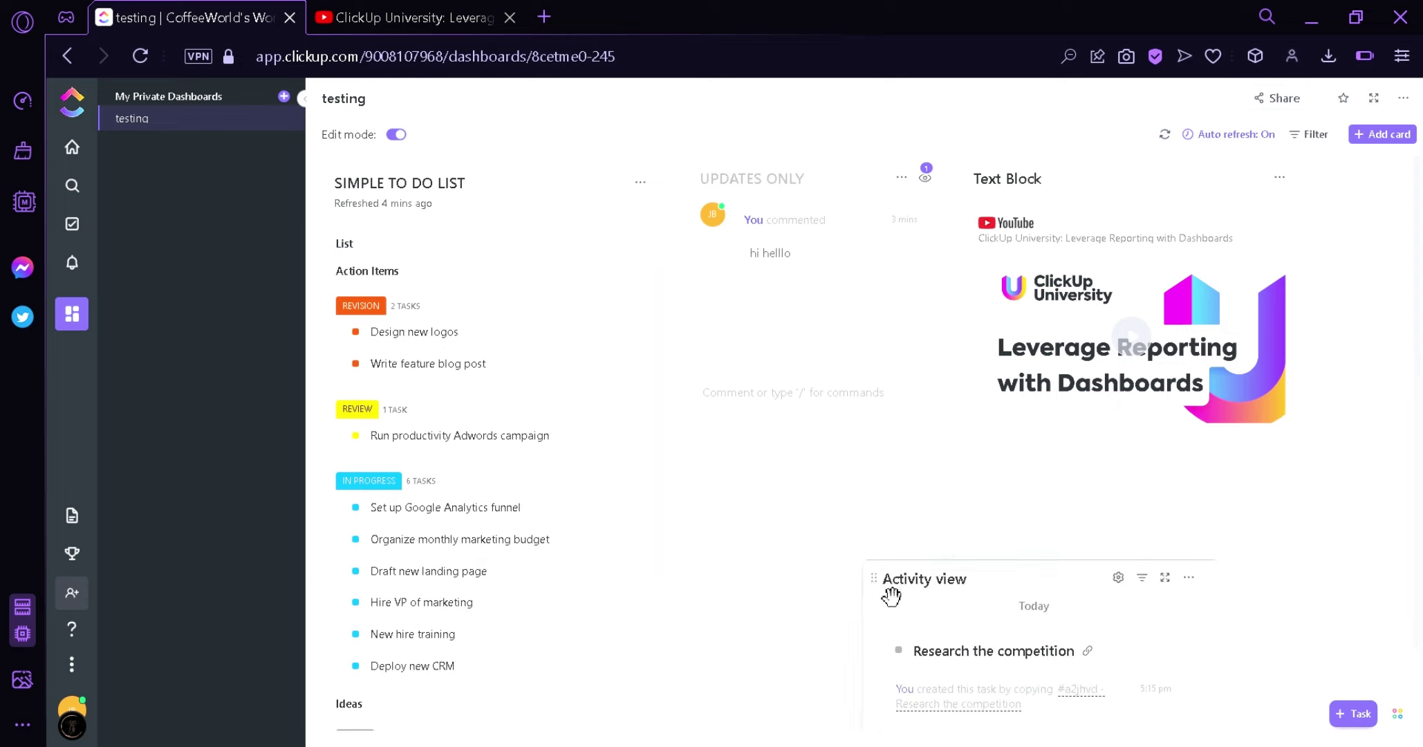
pyautogui.moveTo(885, 586); pyautogui.dragTo(692, 599)
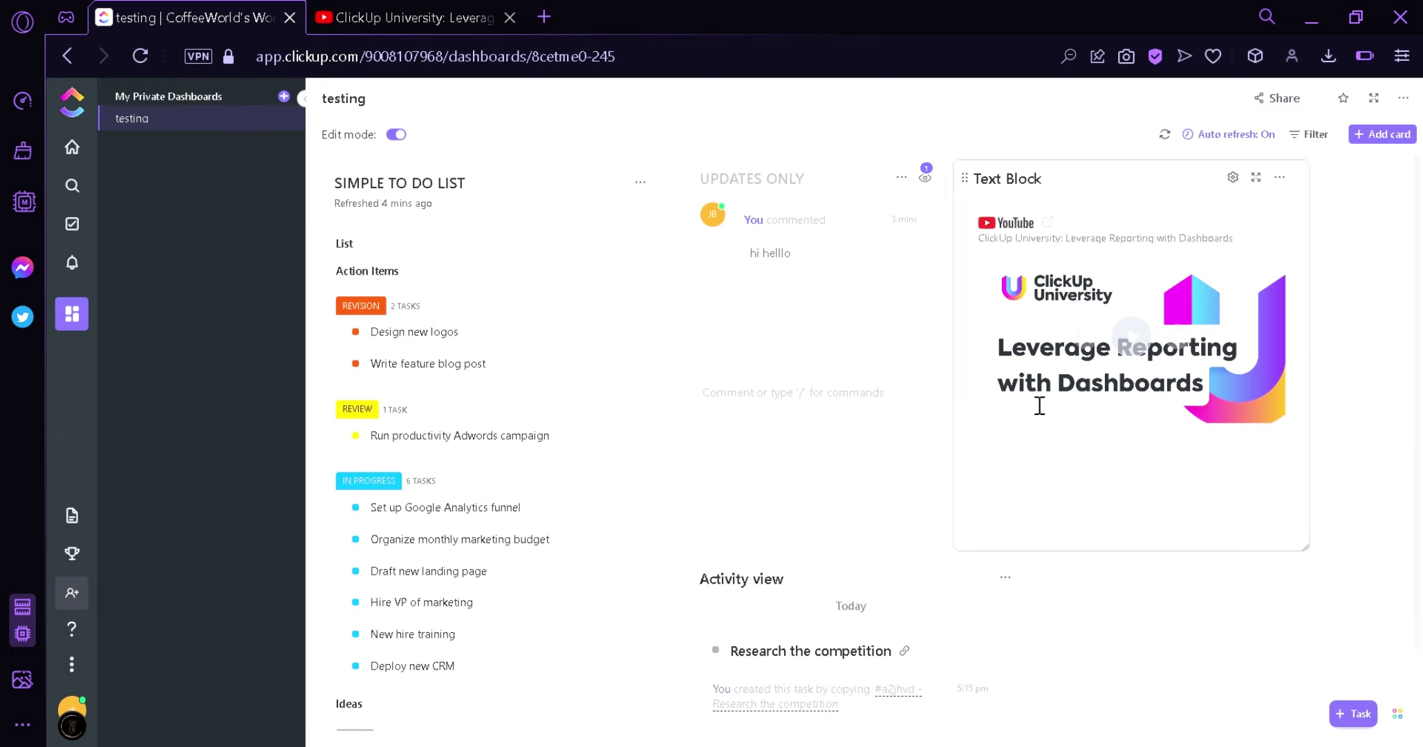
pyautogui.scroll(-1, 1037, 402)
pyautogui.scroll(1, 1030, 401)
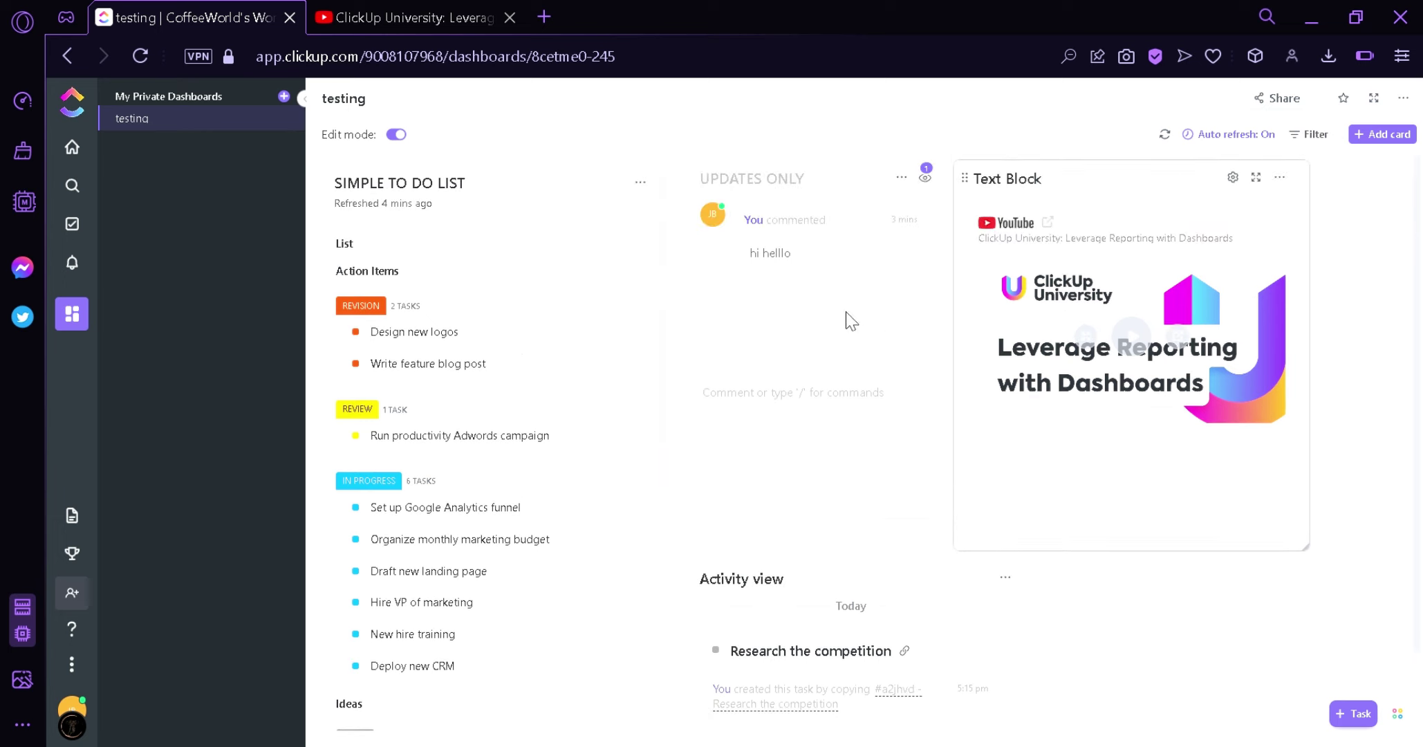